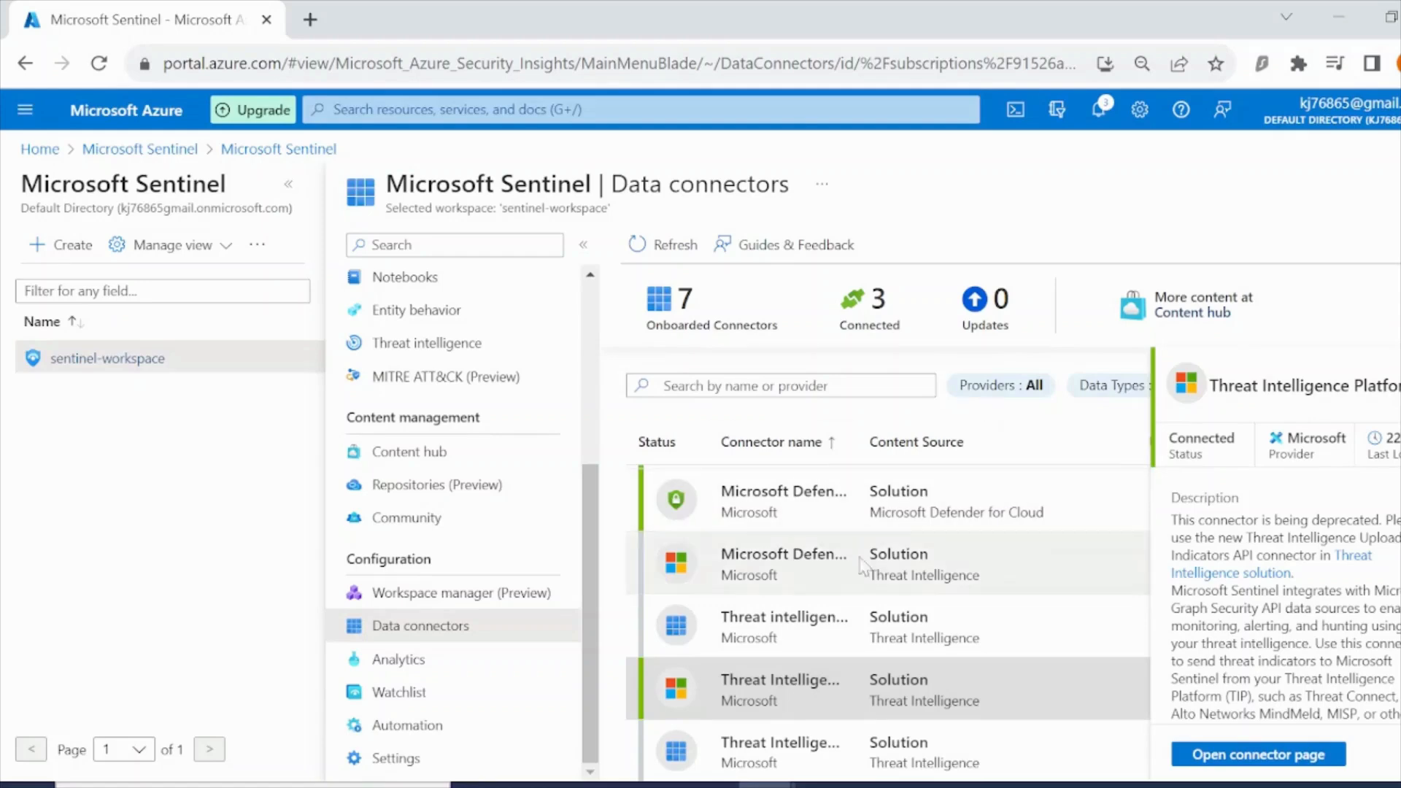
- Select the Threat intelligence - TAXII connector and read the Microsoft Learn article on connecting STIX/TAXII feeds, closing the article when done
left_click(846, 616)
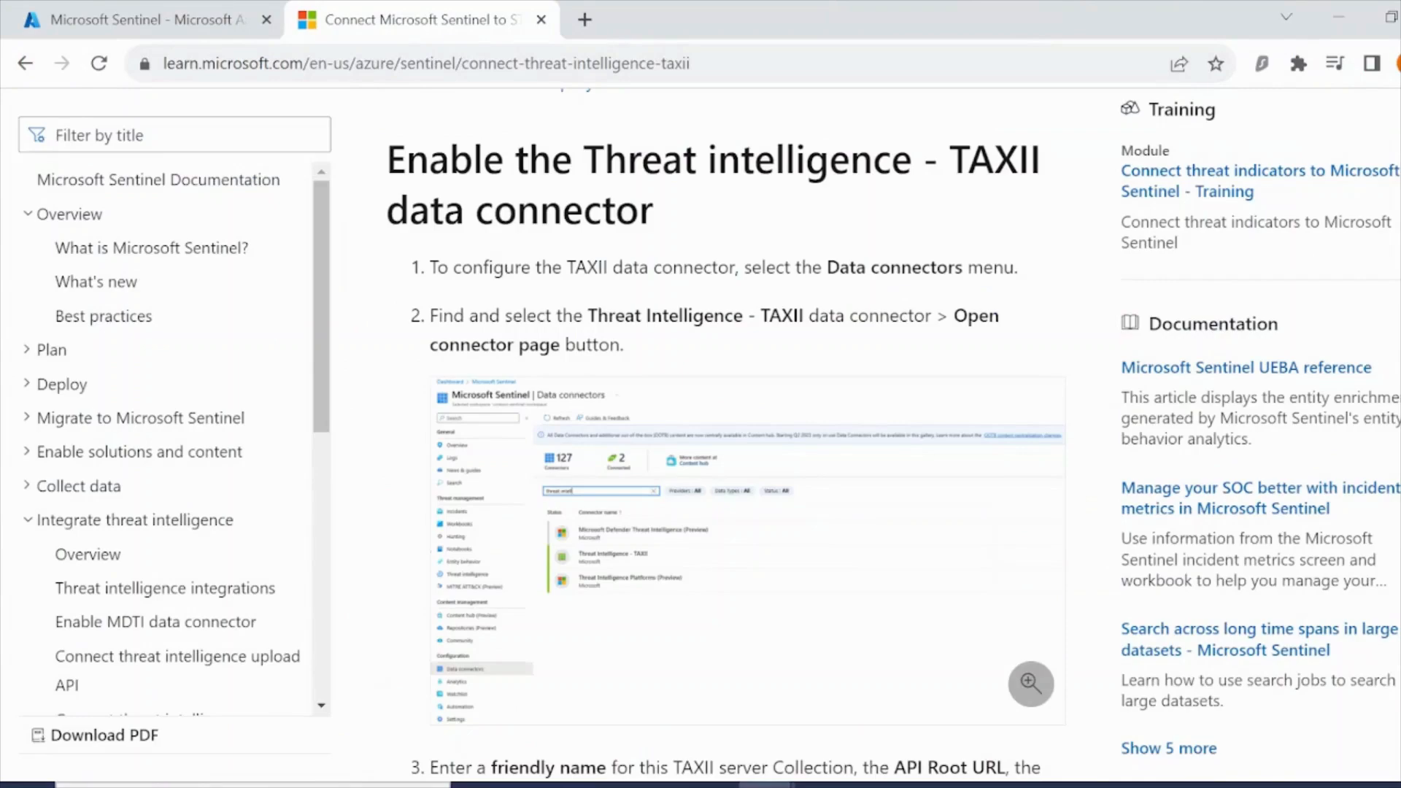
scroll(726, 438, "up", 12)
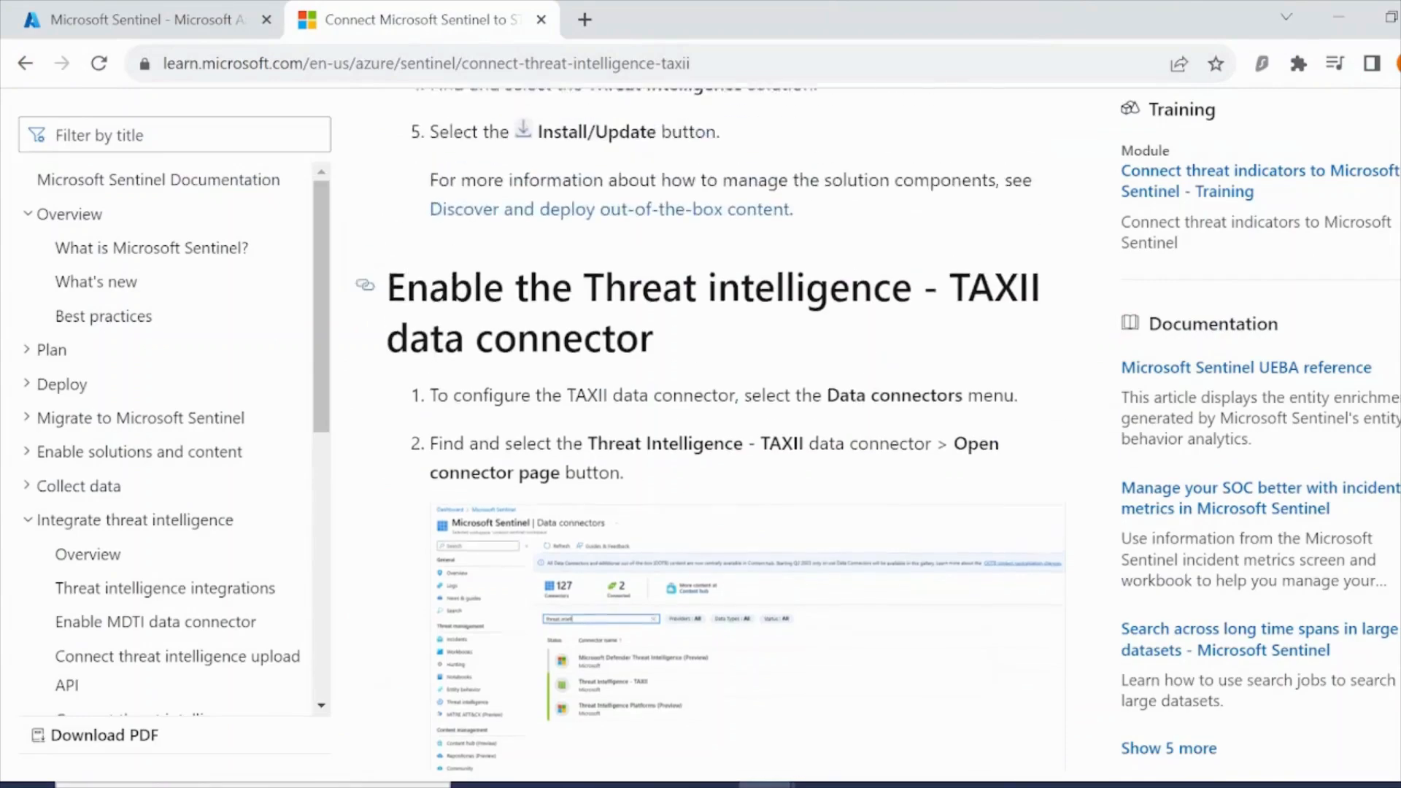
scroll(713, 326, "up", 15)
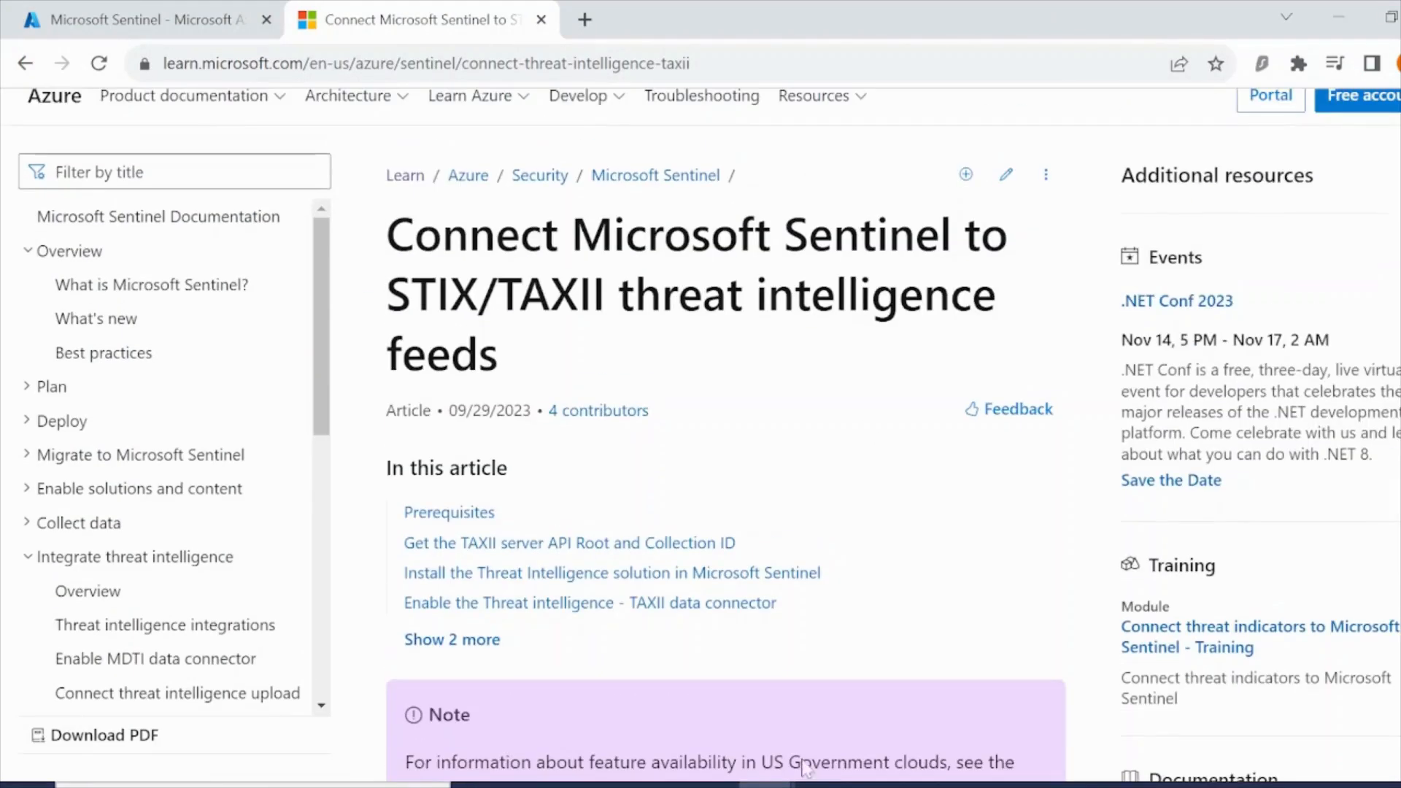
scroll(868, 428, "down", 15)
scroll(764, 452, "down", 12)
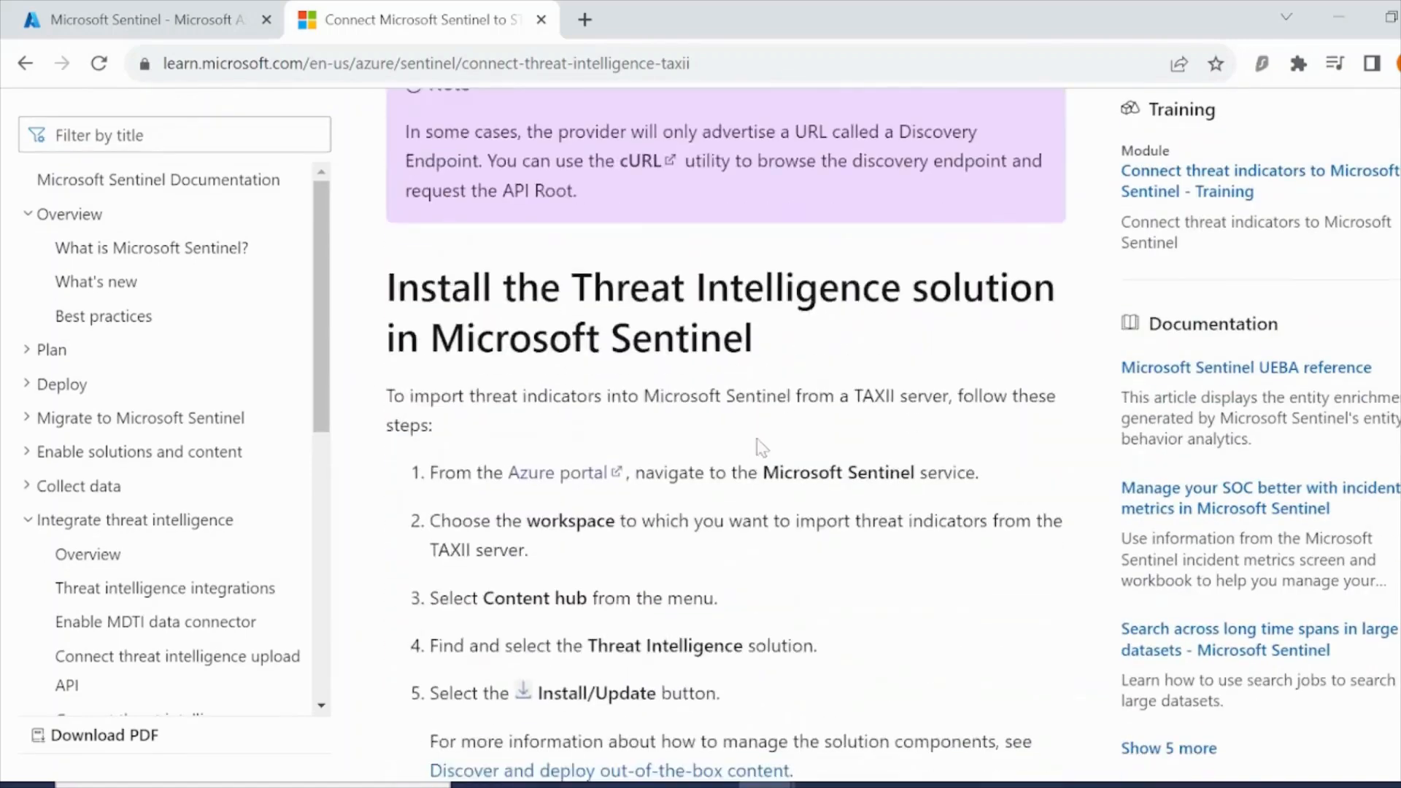
scroll(764, 453, "up", 7)
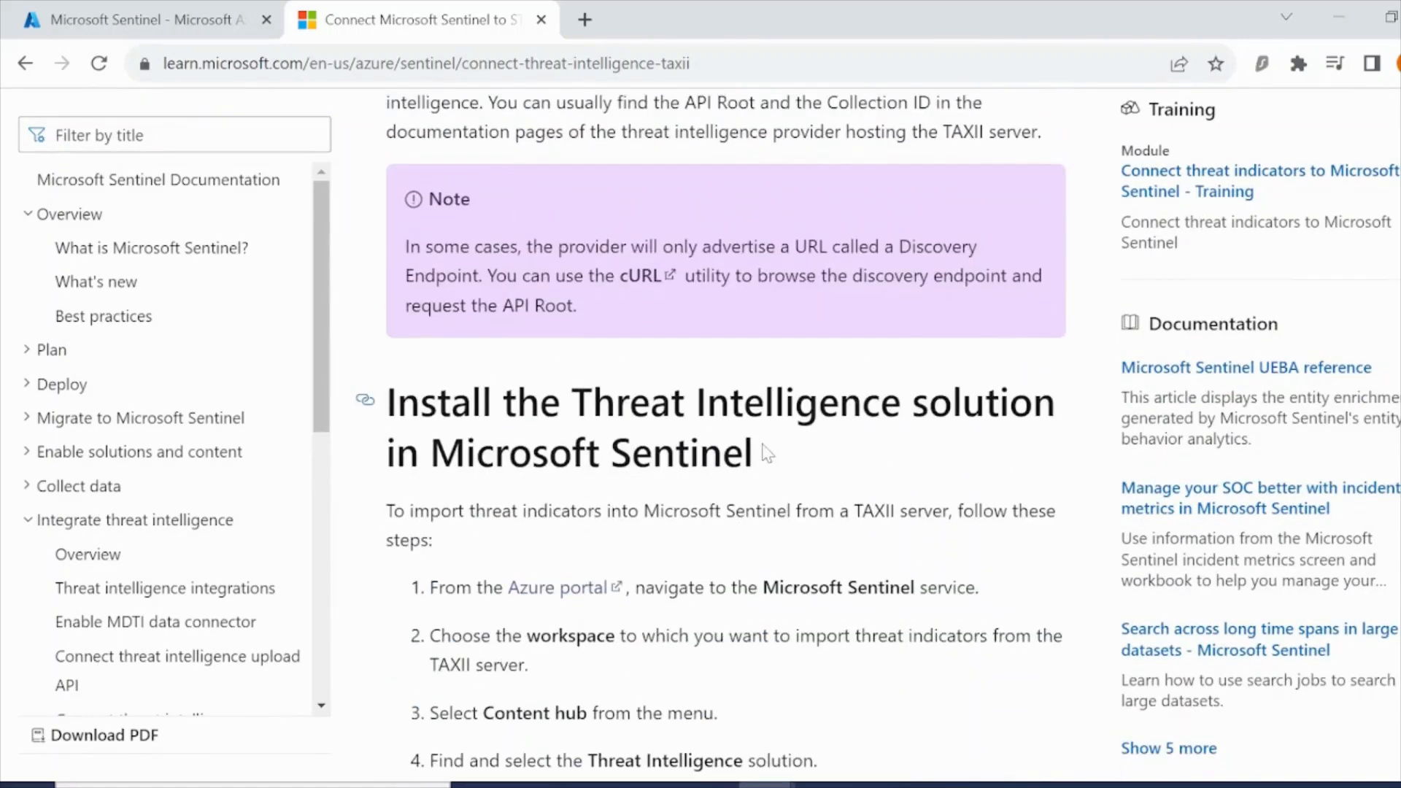
scroll(766, 452, "up", 5)
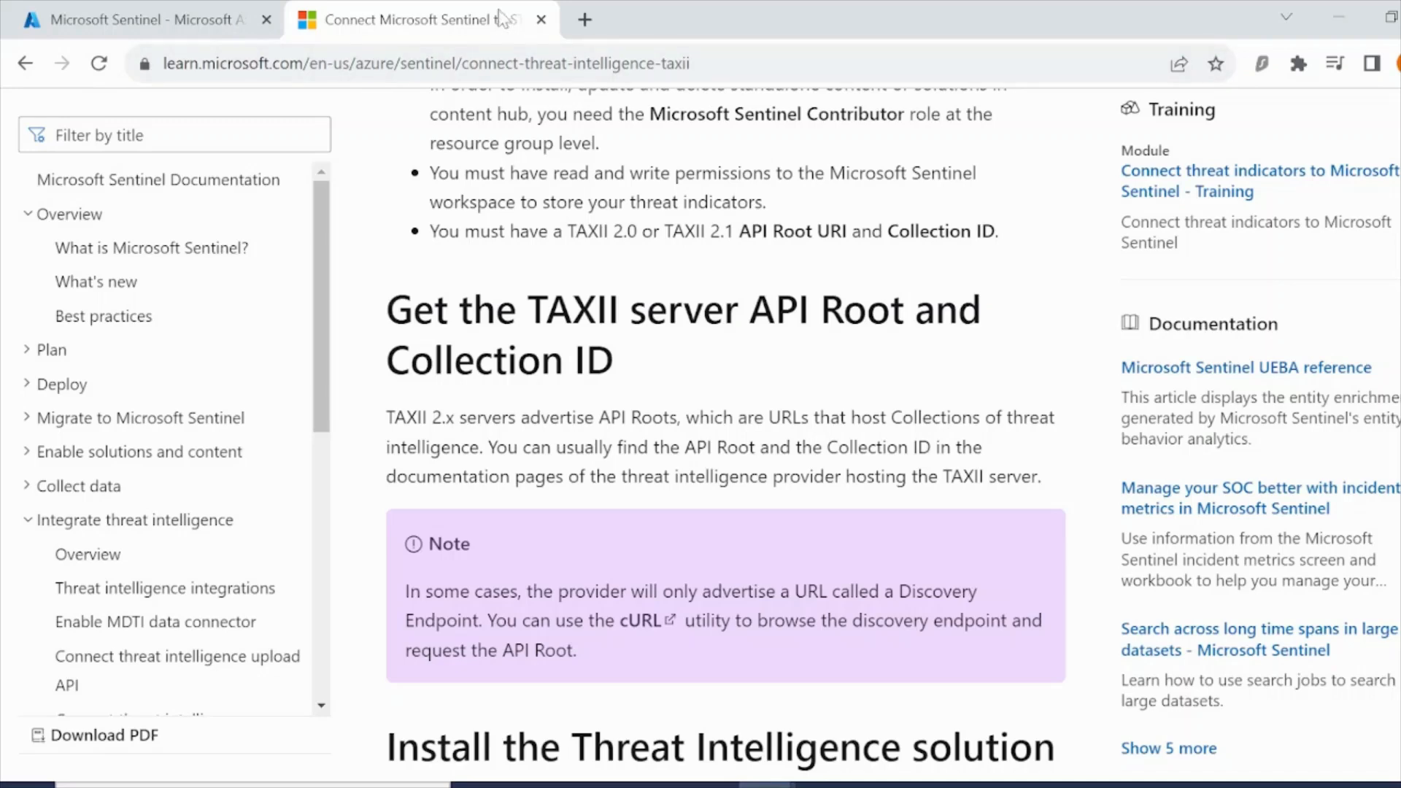
left_click(542, 20)
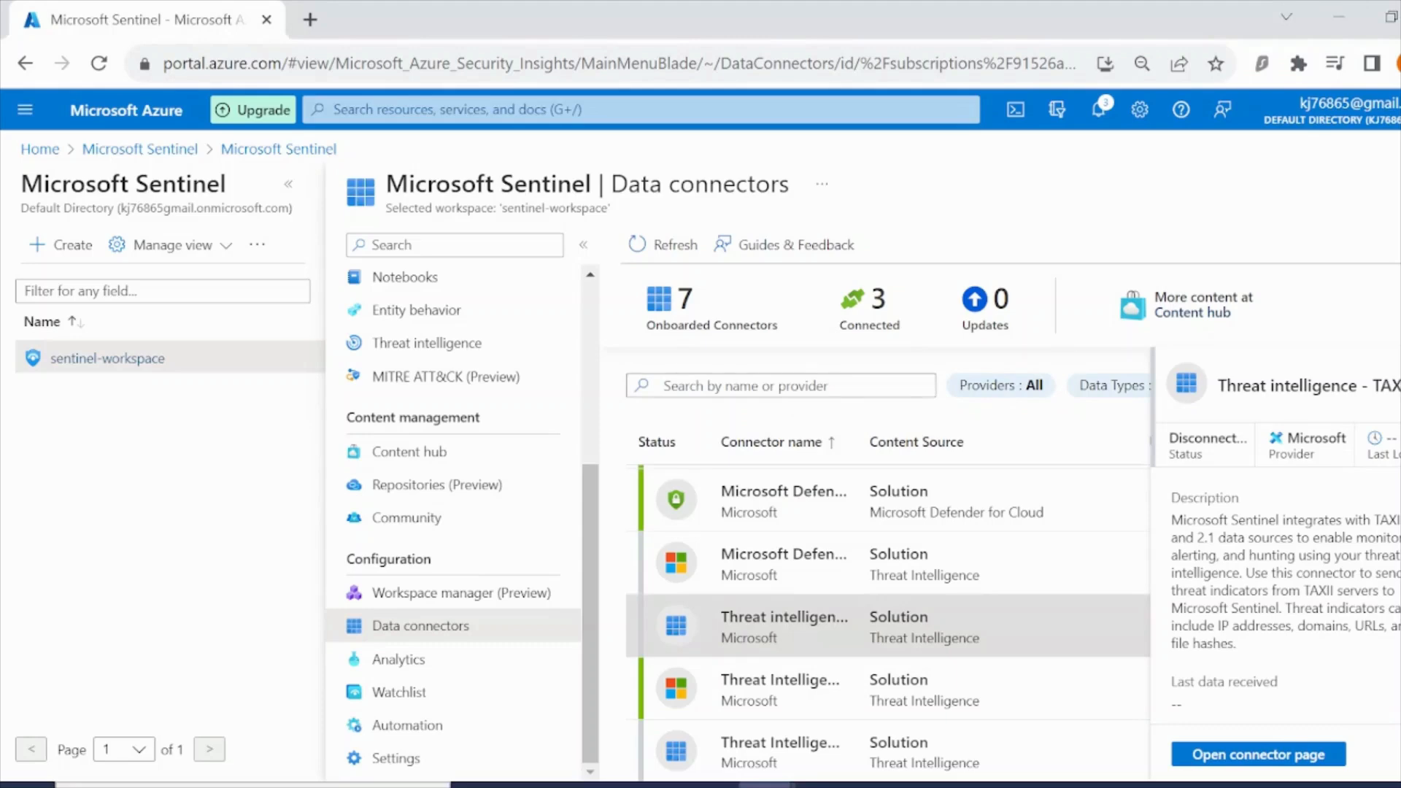
- Open the workspace's Threat intelligence page and look through the list of imported indicators
scroll(472, 595, "up", 3)
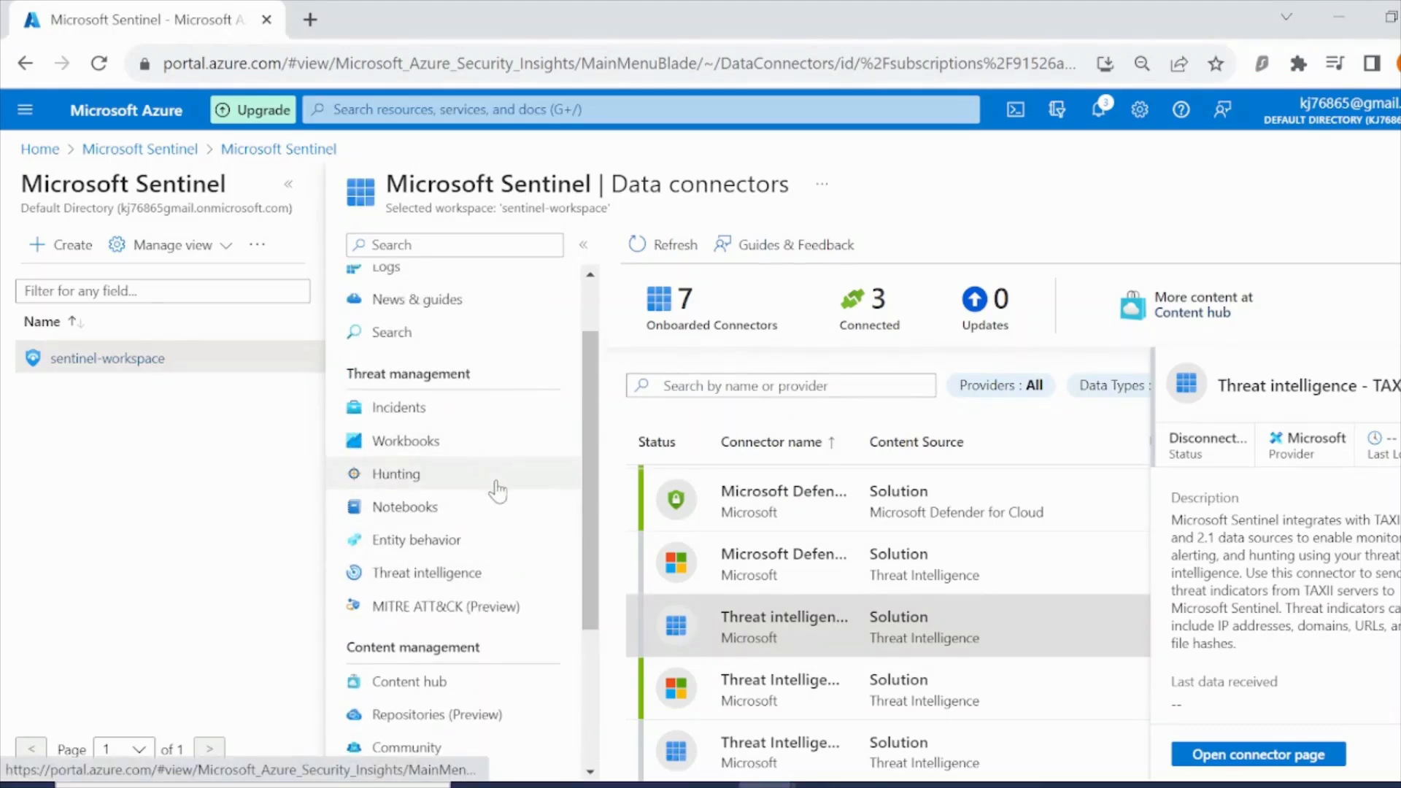
scroll(496, 511, "up", 1)
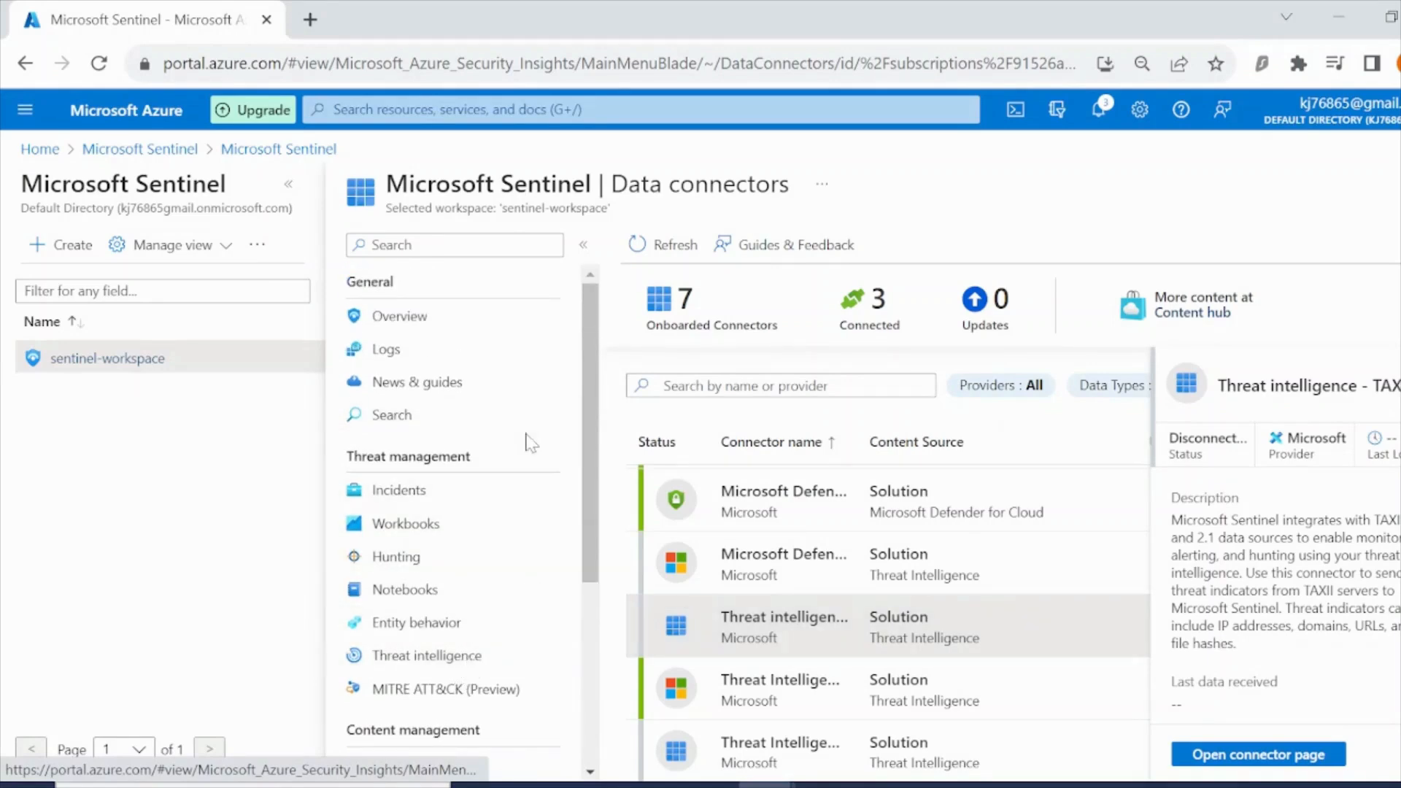
left_click(475, 656)
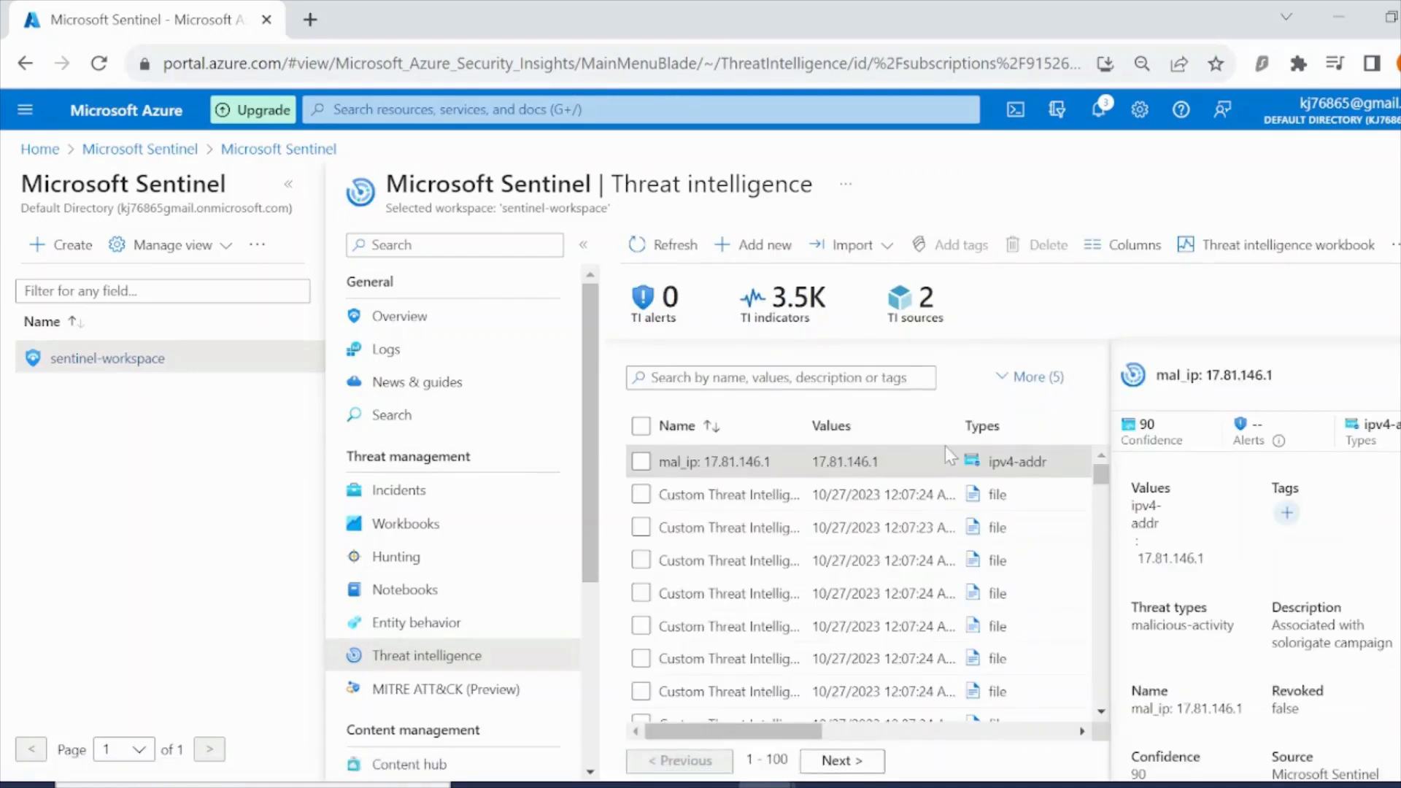
scroll(858, 521, "down", 4)
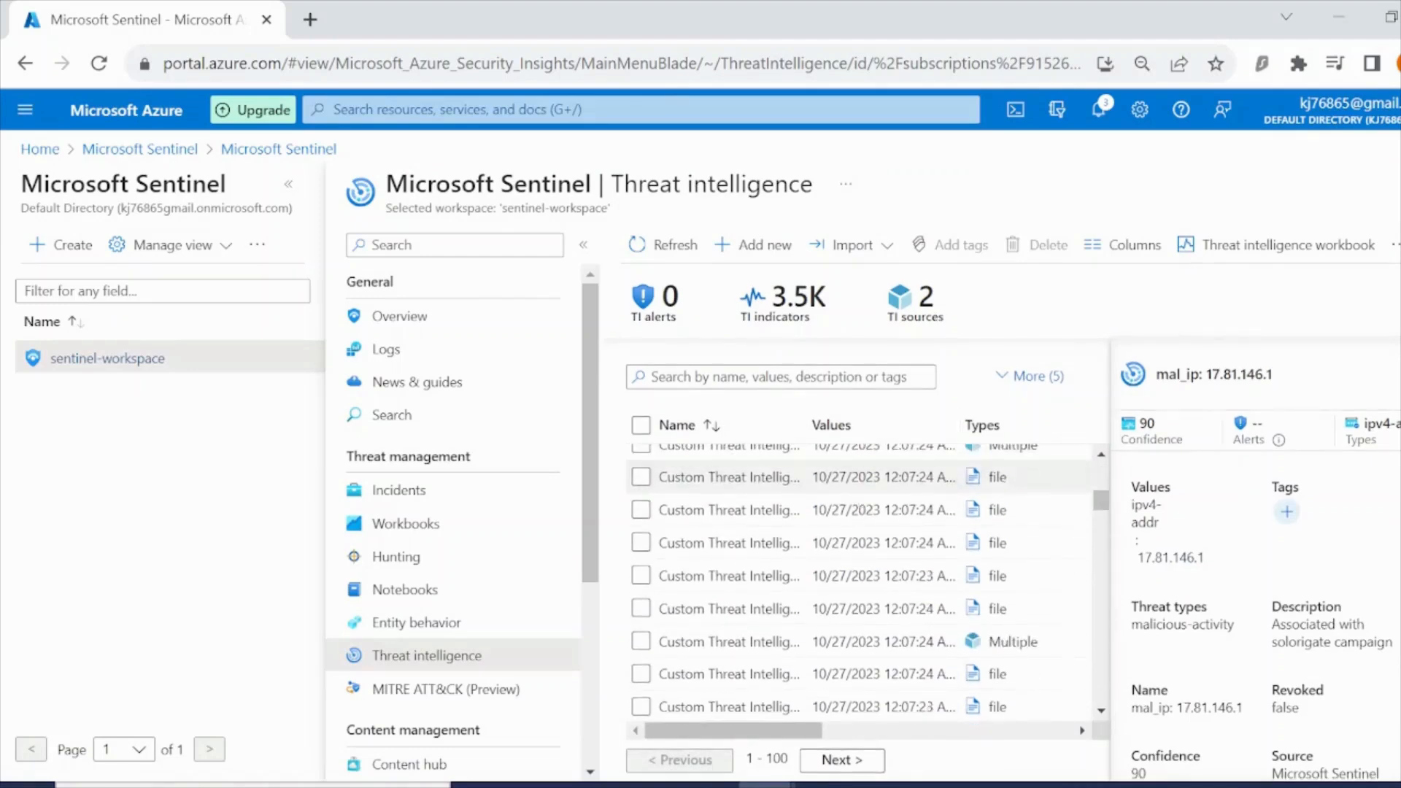
scroll(855, 501, "down", 10)
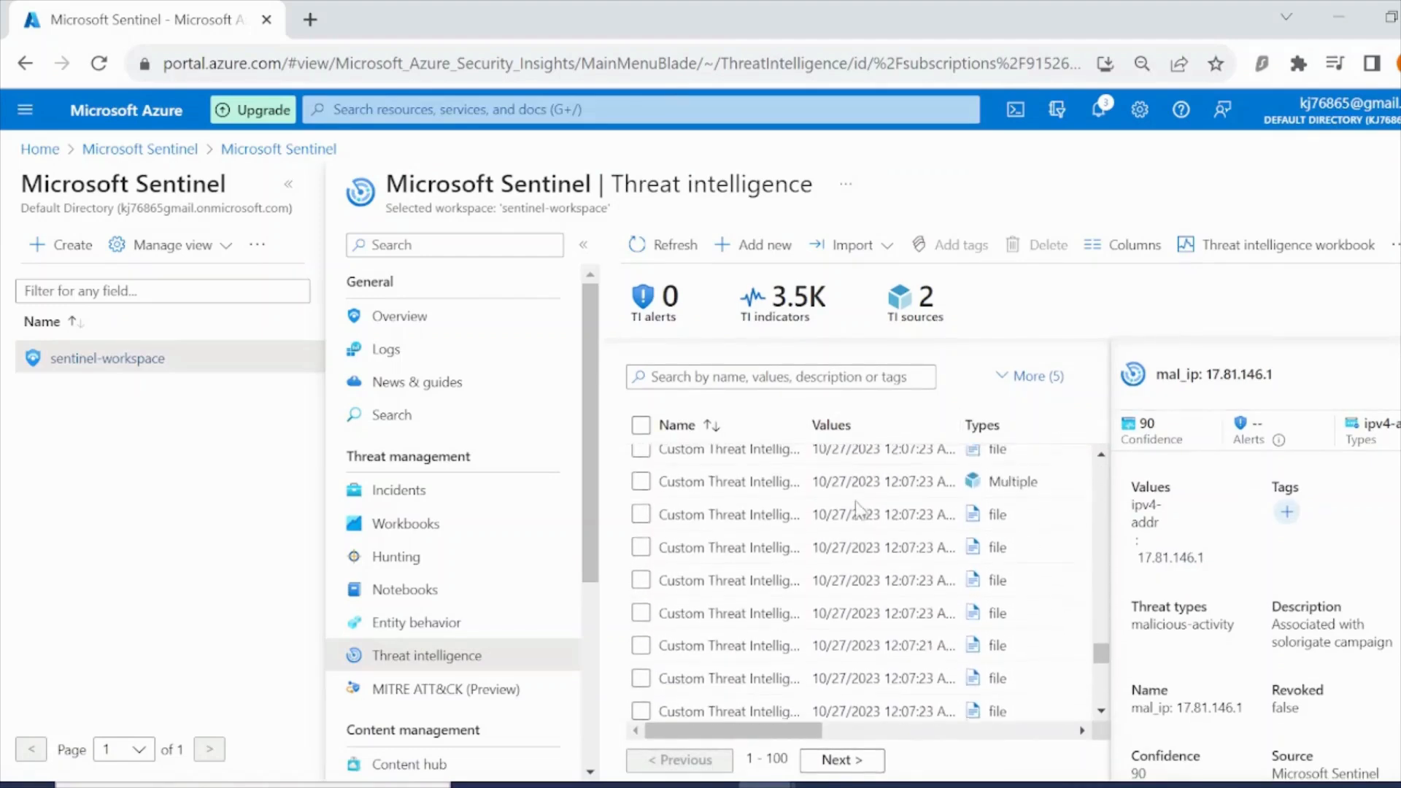
scroll(855, 504, "up", 10)
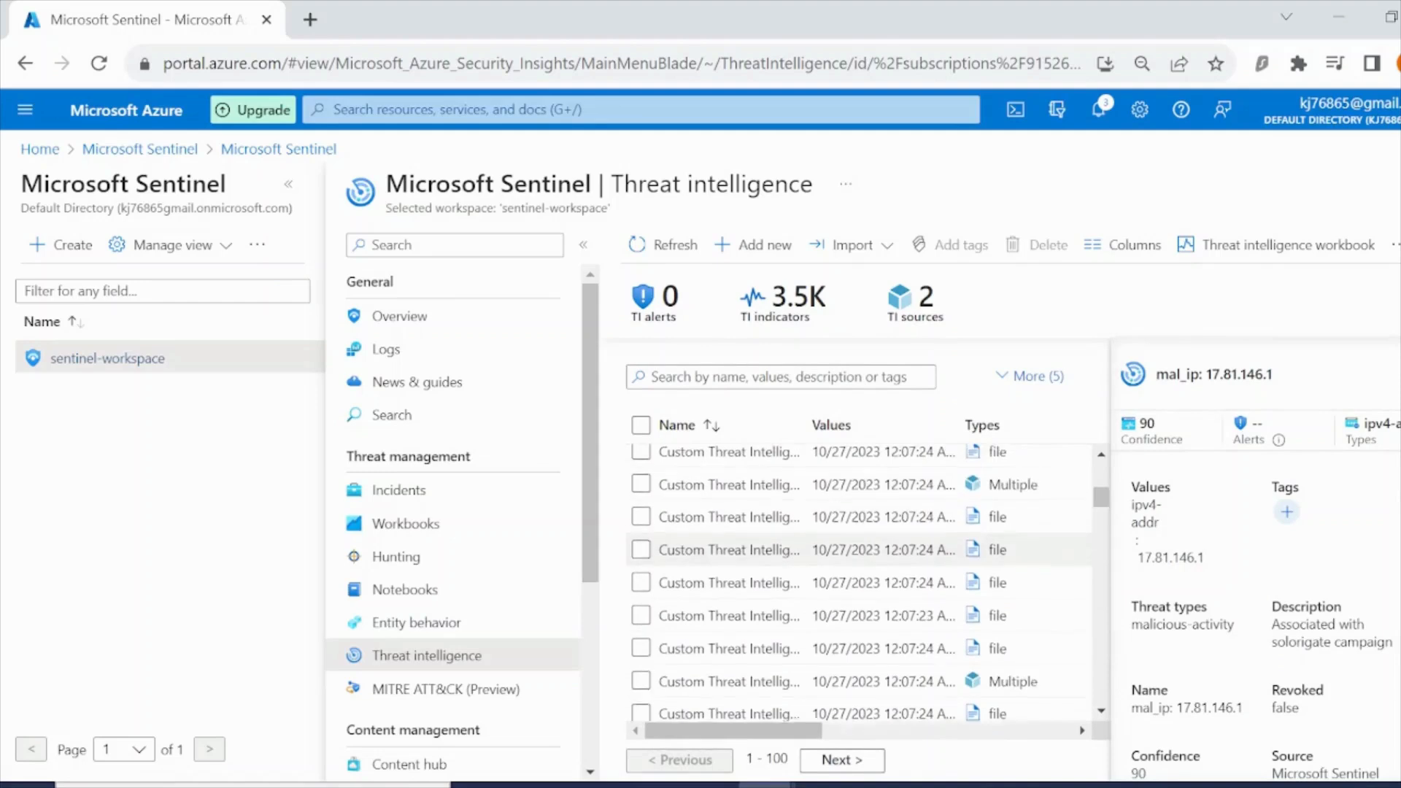
scroll(846, 545, "up", 2)
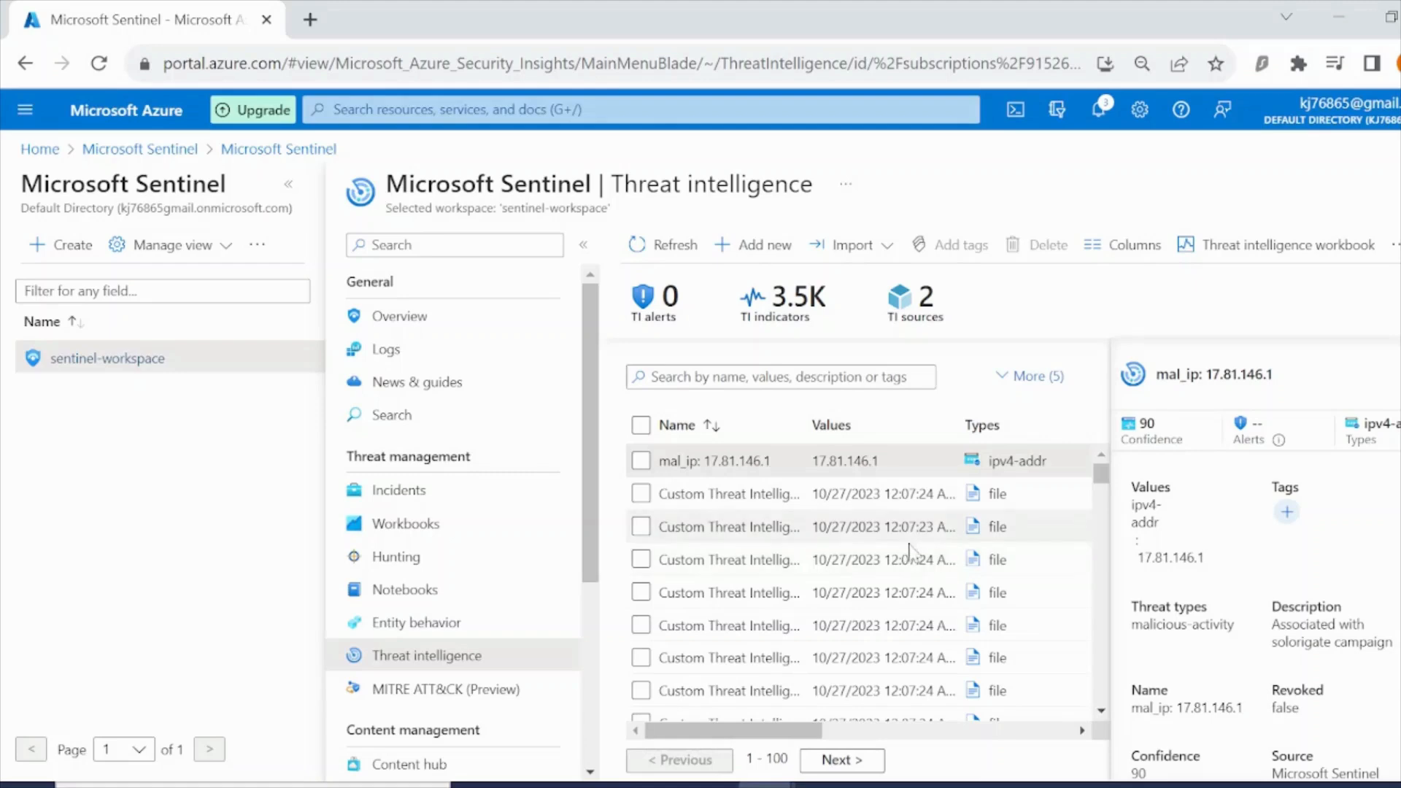
- In Logs, run "ThreatIntelligenceIndicator | getschema" in a new query and review the table's columns
left_click(430, 363)
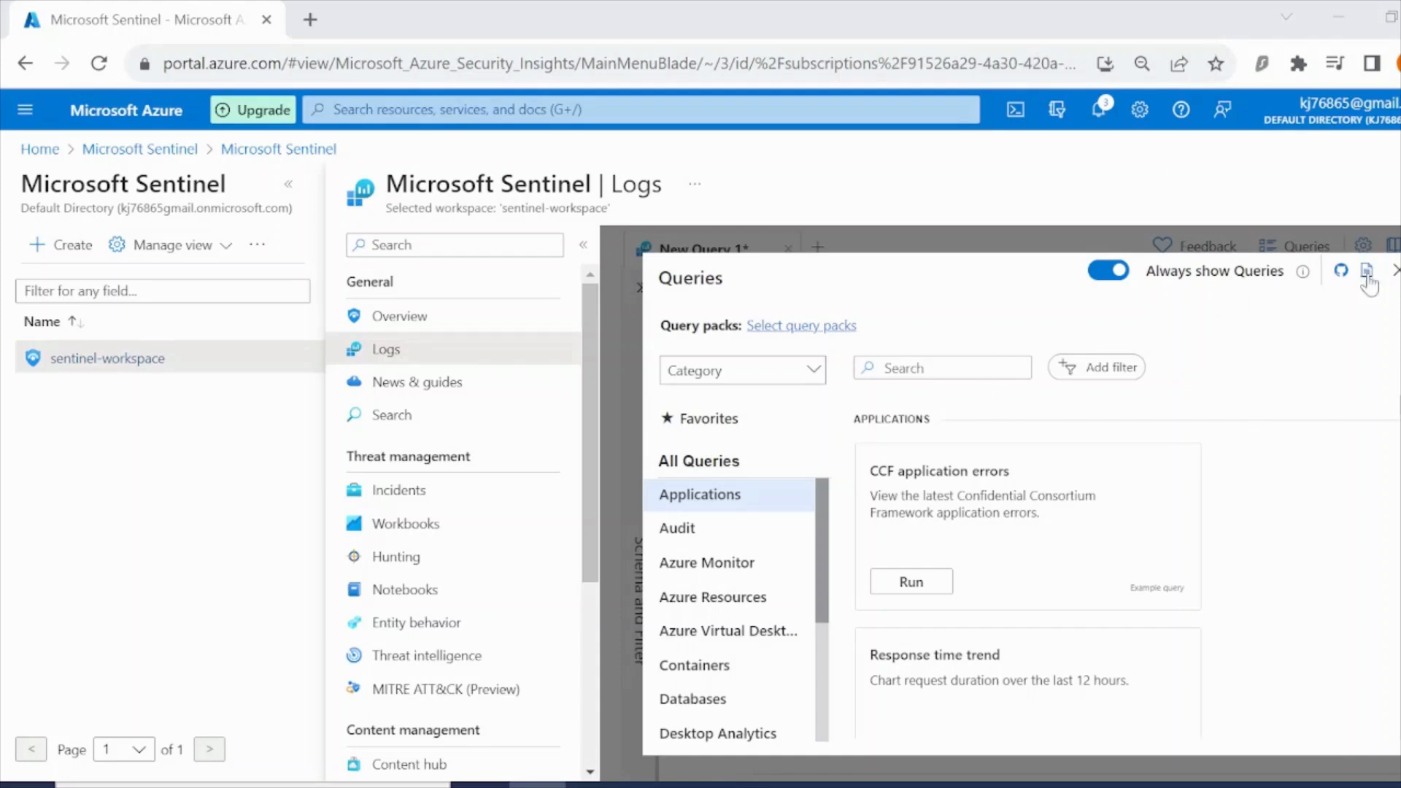
left_click(1395, 273)
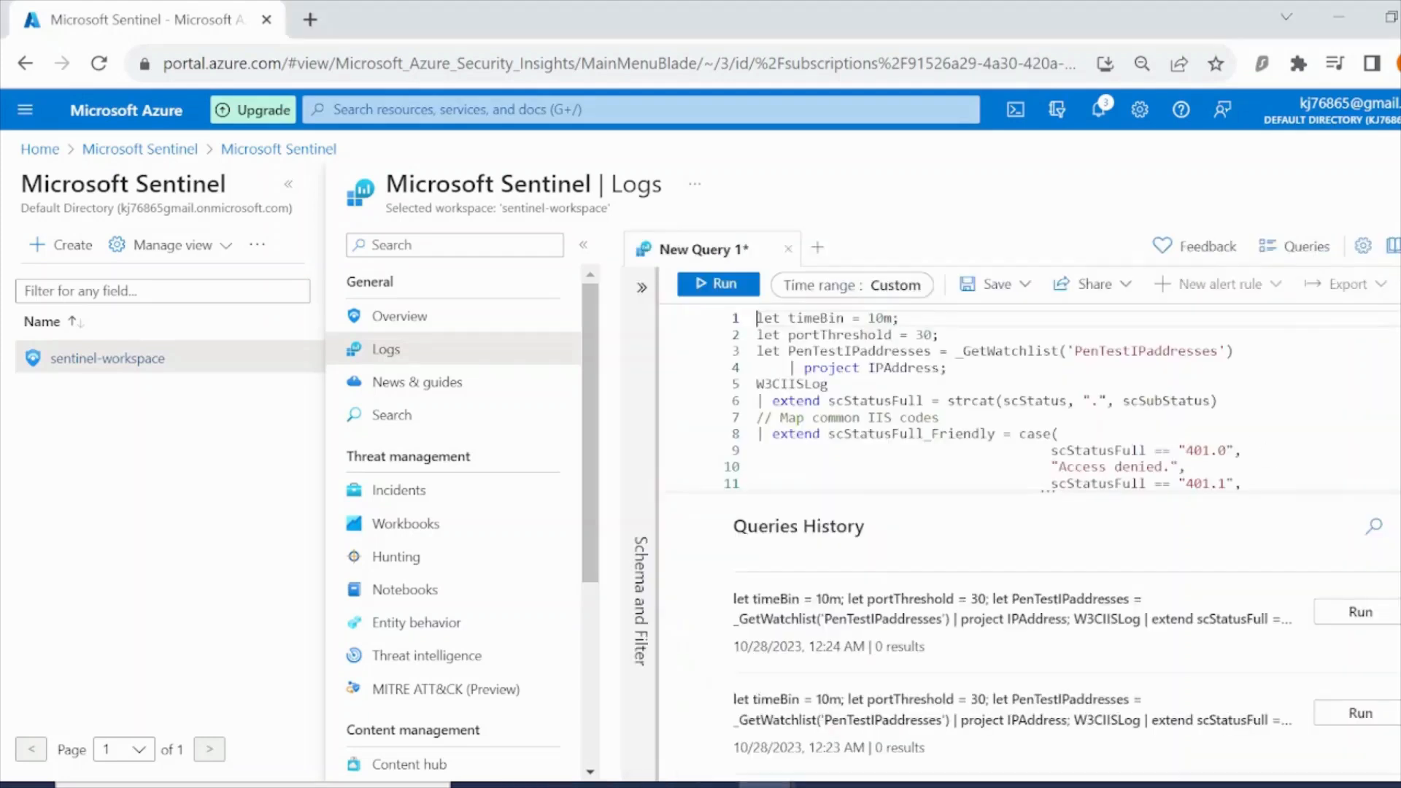
left_click(818, 250)
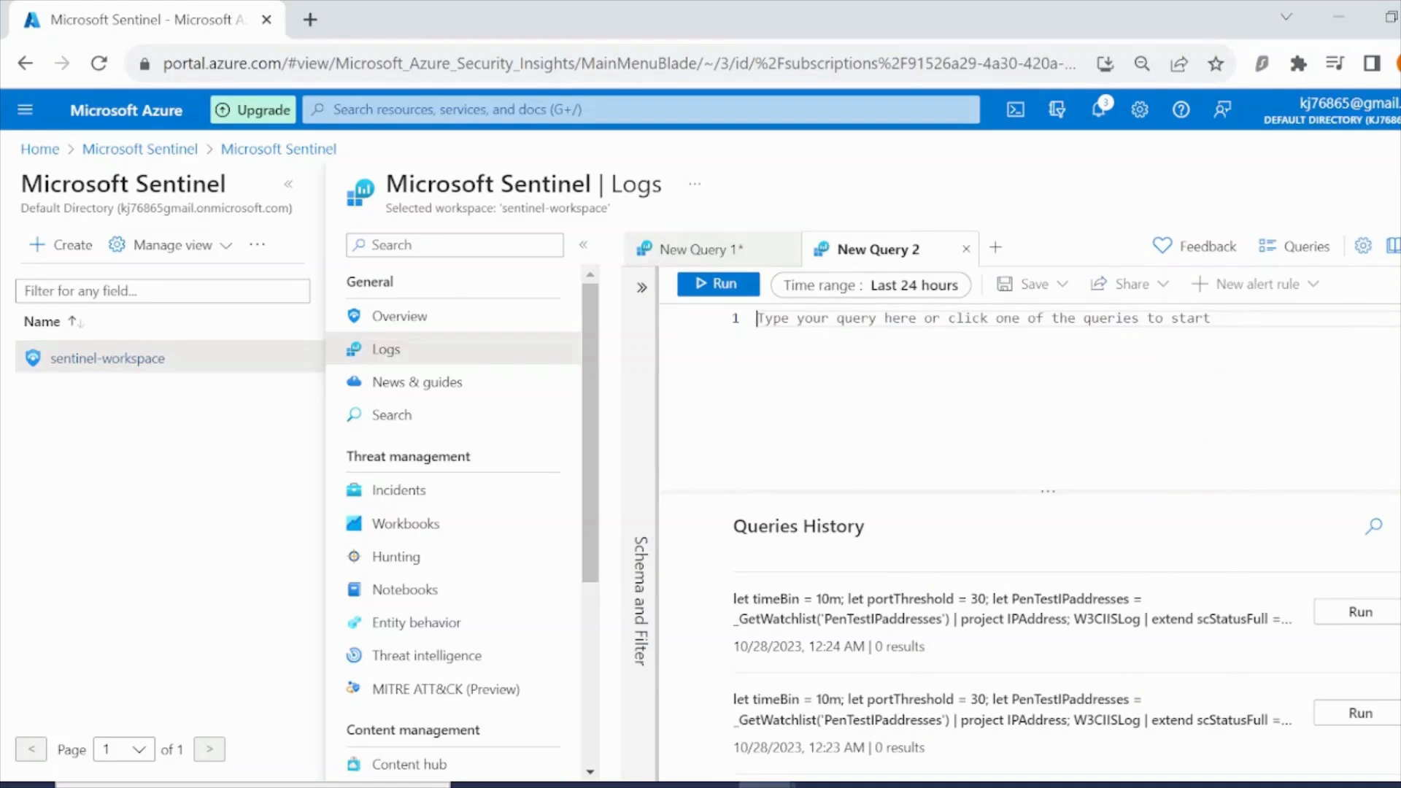
type("ThreatIntelligenceIndicator | getschema")
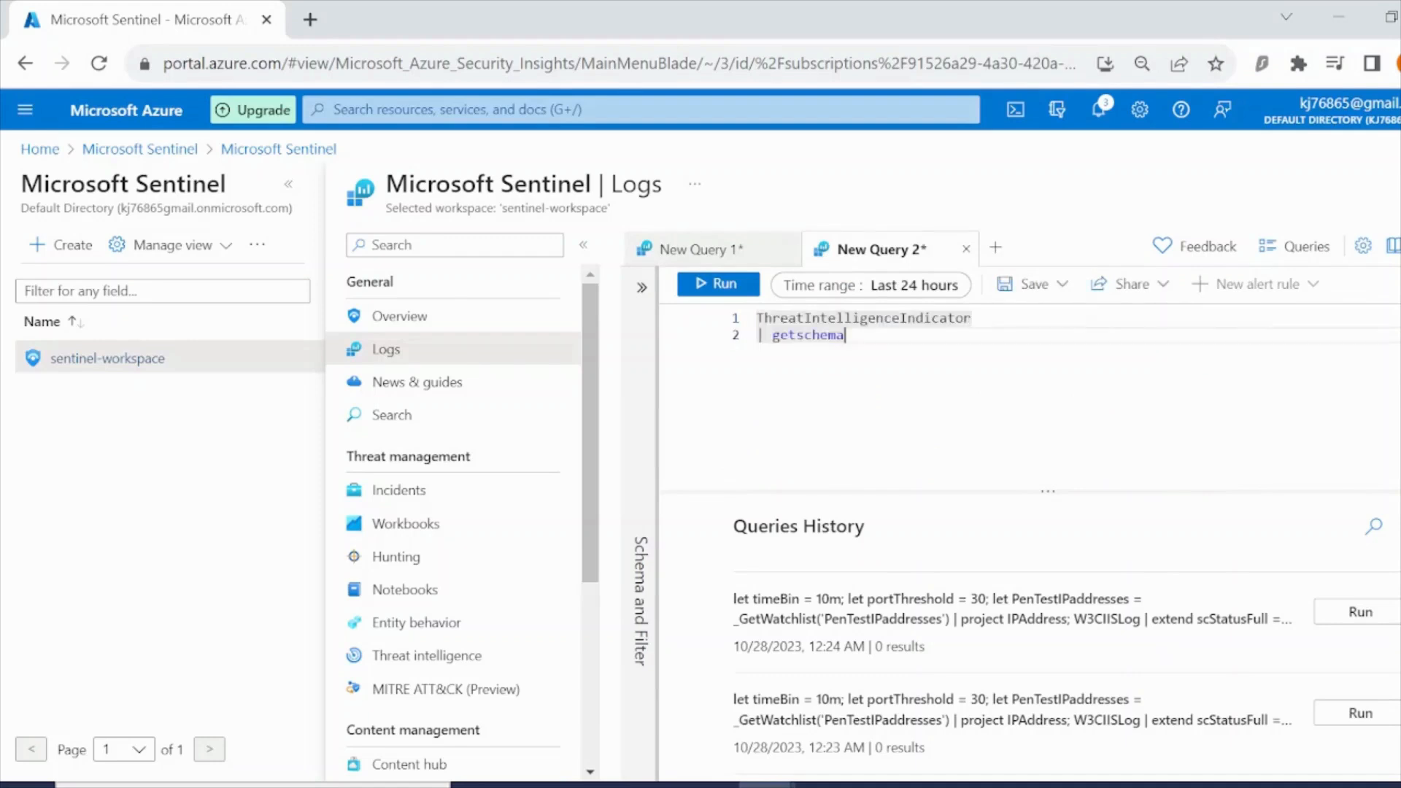
left_click(715, 283)
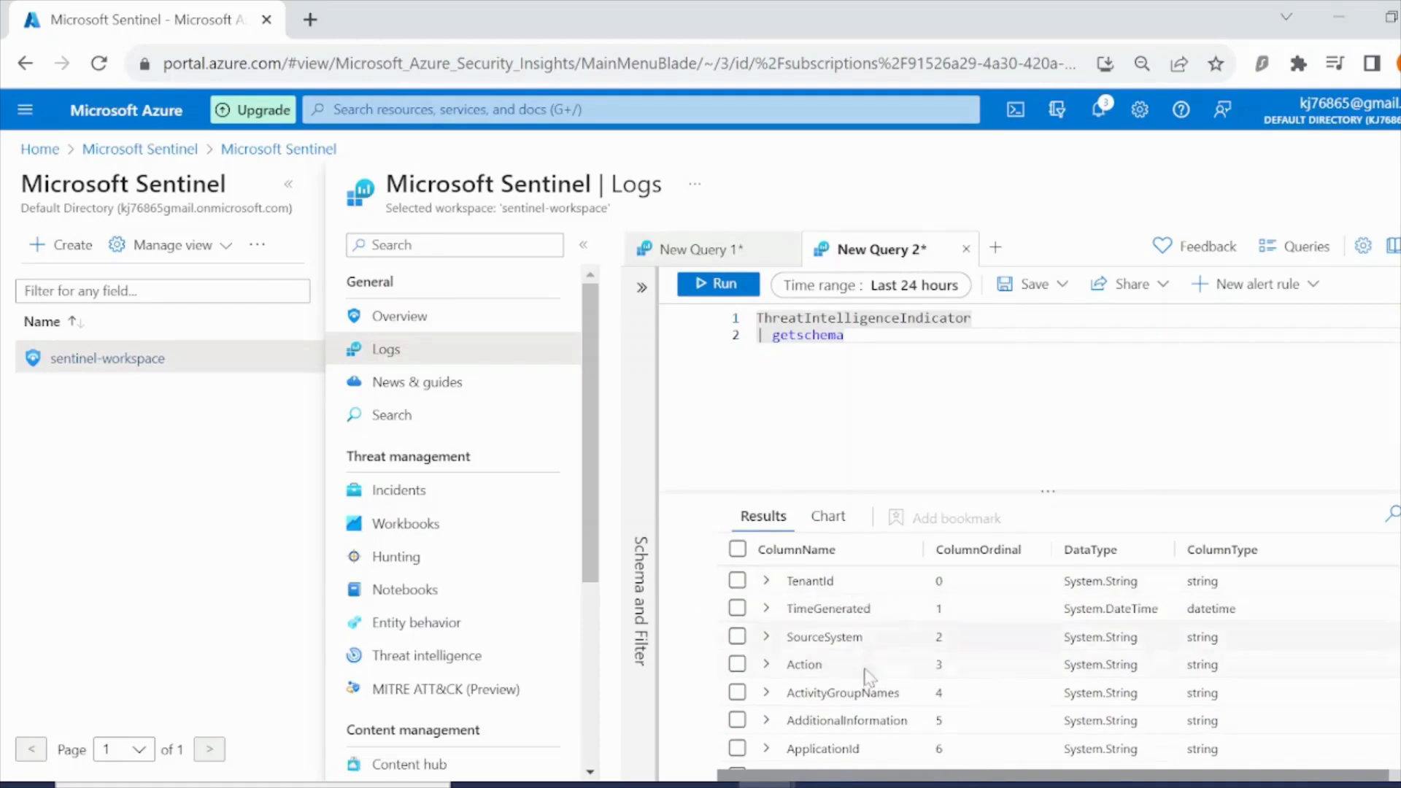
scroll(868, 667, "down", 10)
scroll(870, 668, "up", 9)
scroll(868, 667, "up", 1)
- Replace the query with "ThreatIntelligenceIndicator | take 10", run it, and examine the indicator ID and threat type columns of the results
key("ctrl+a")
key("Delete")
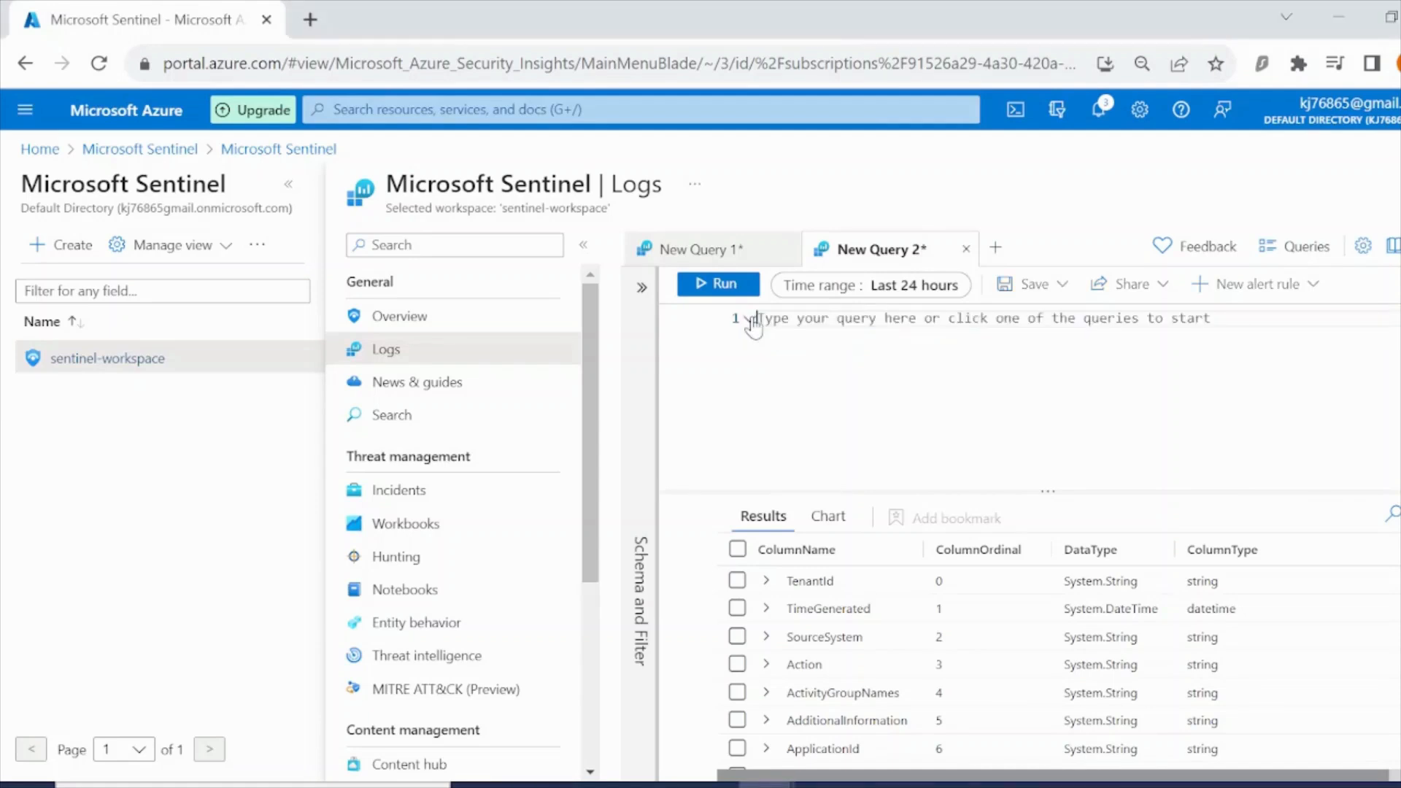
type("ThreatIntelligenceIndicator | take 10")
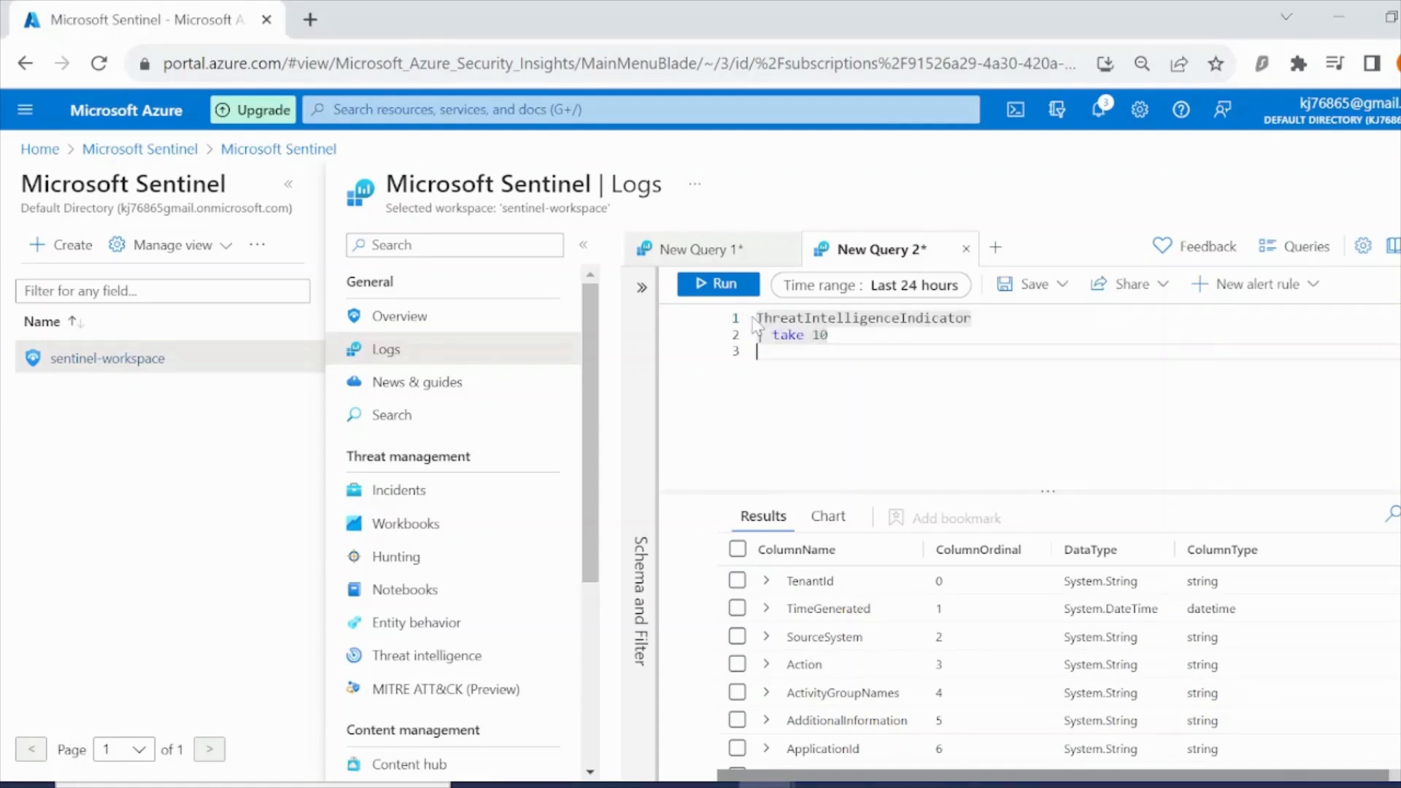
left_click(723, 288)
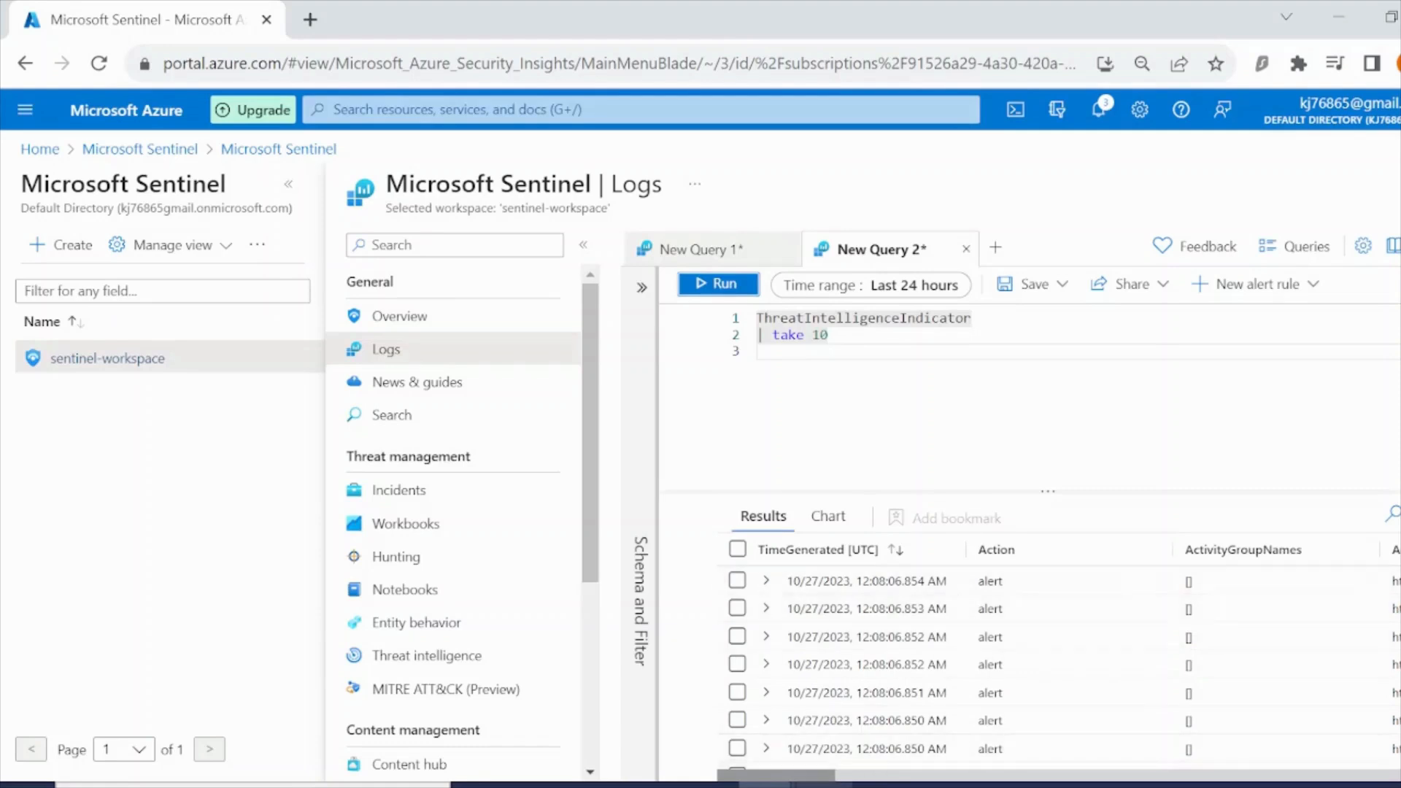
left_click_drag(808, 778, 1121, 781)
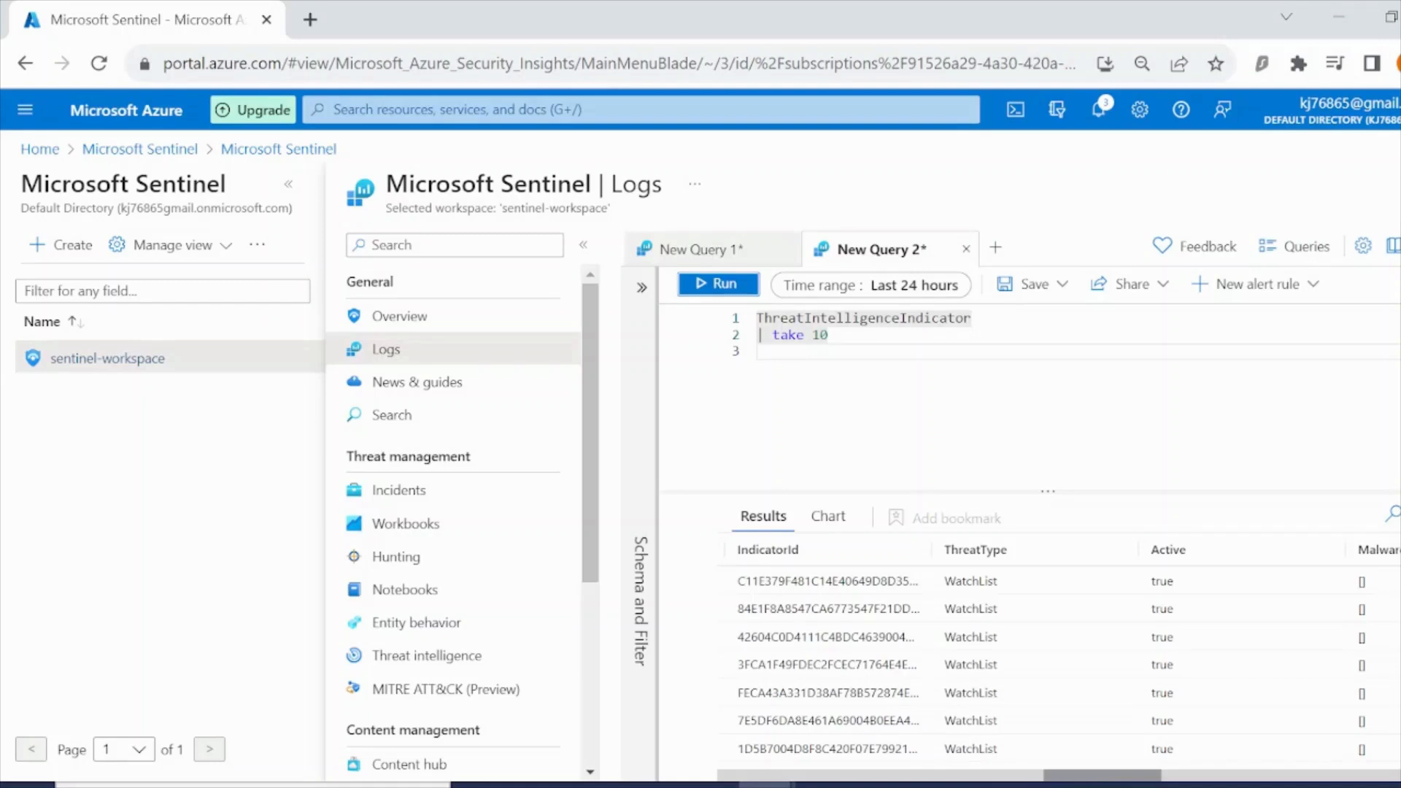
- Return to Threat intelligence, discarding the query edits, and inspect the first three Custom Threat Intelligence indicators and the additional filters
left_click(442, 654)
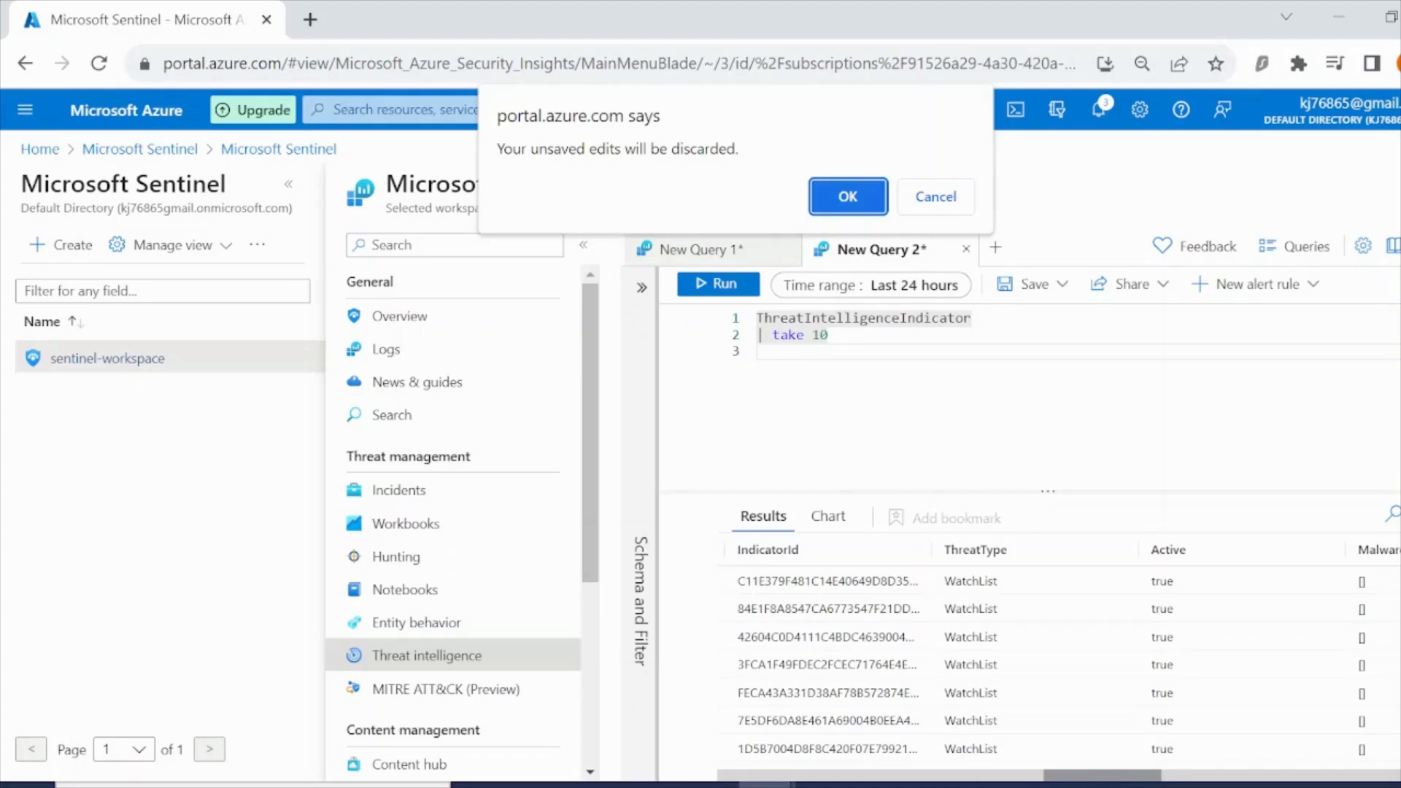
left_click(841, 195)
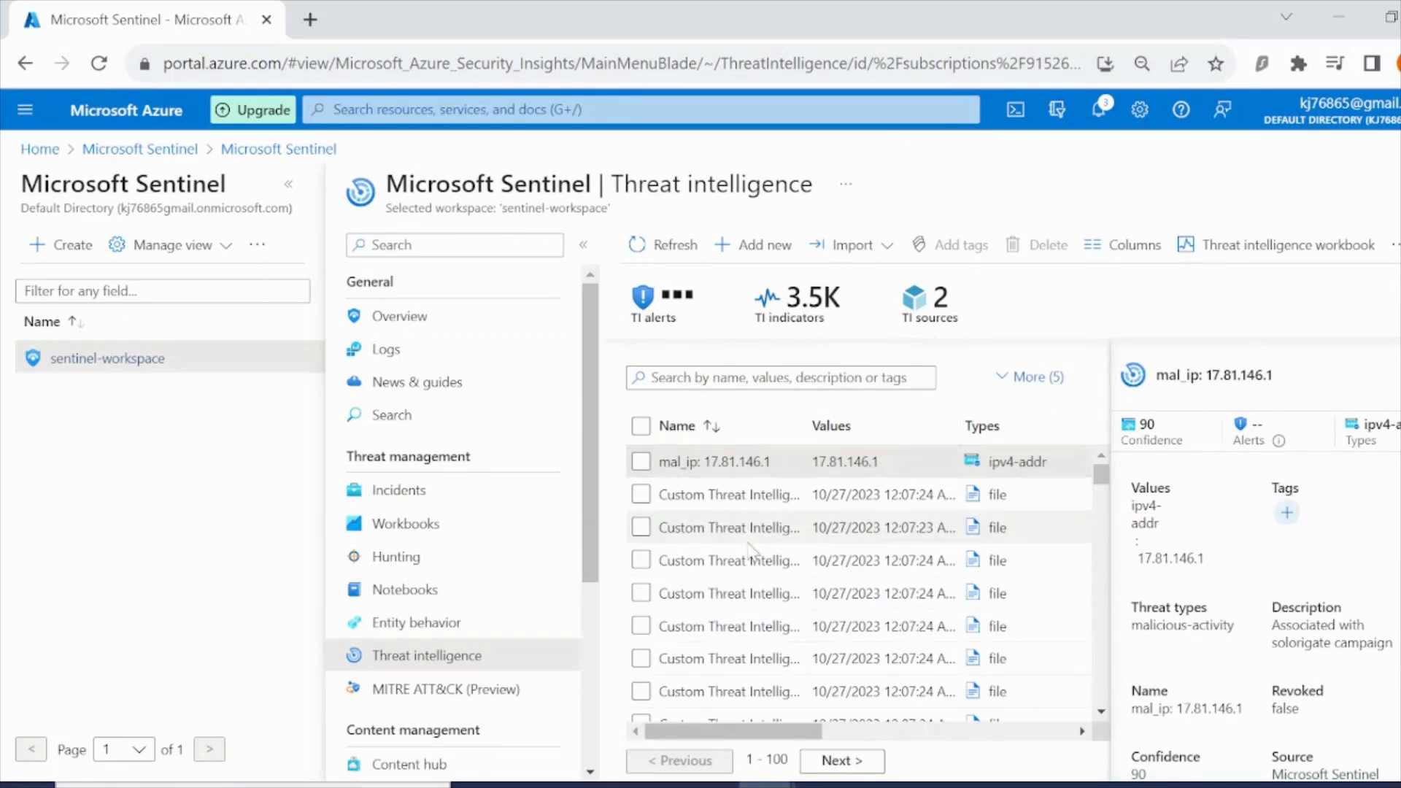
left_click(645, 499)
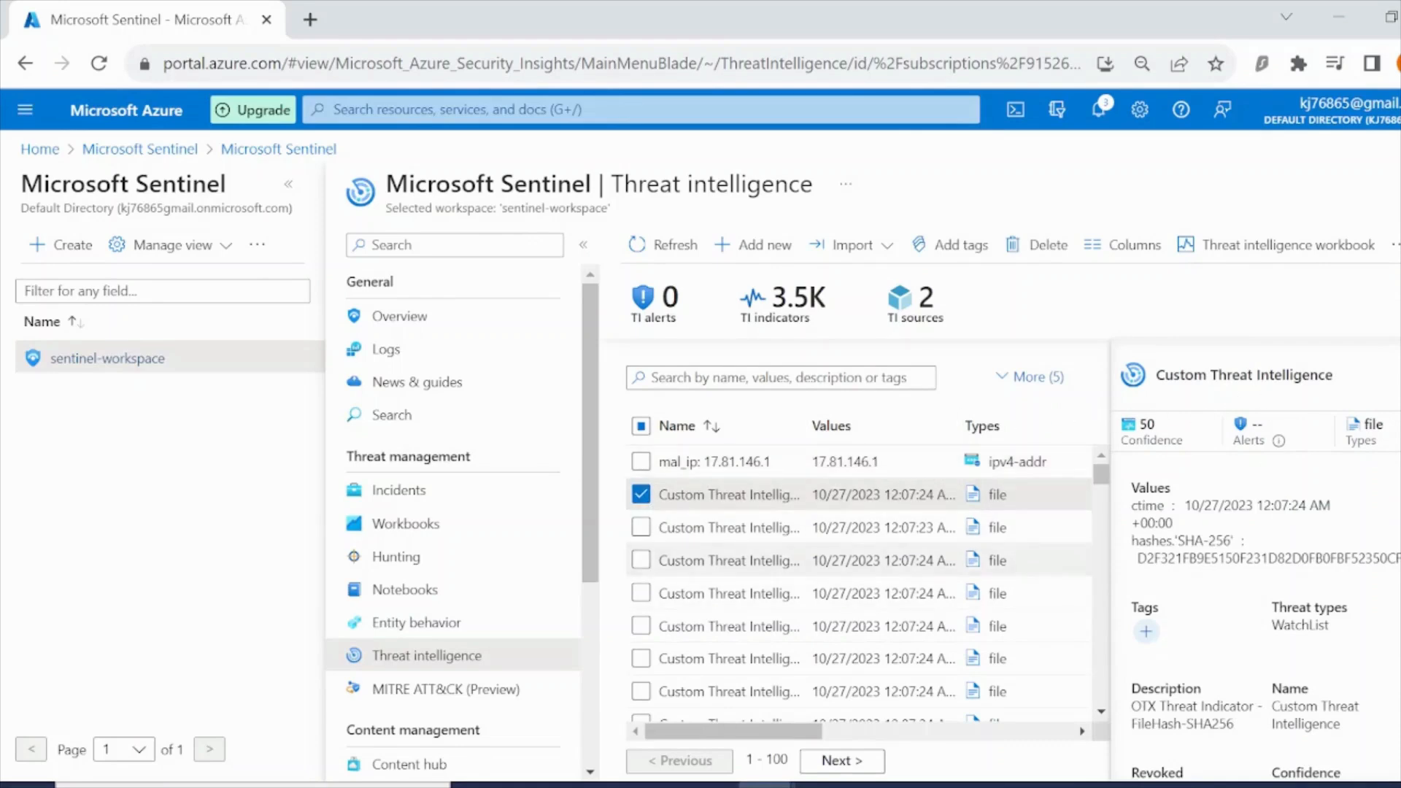
left_click(641, 528)
left_click(641, 494)
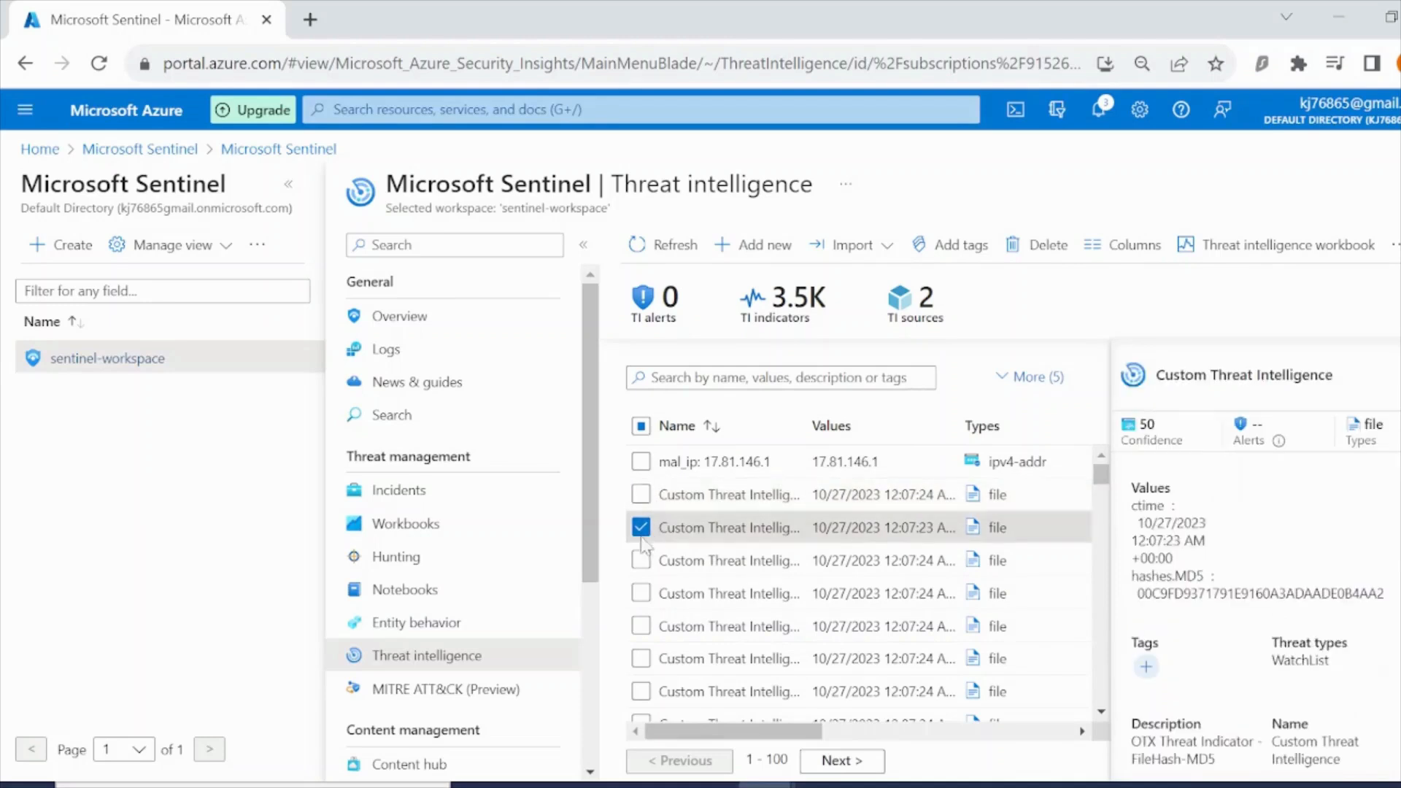
left_click(641, 527)
left_click(640, 561)
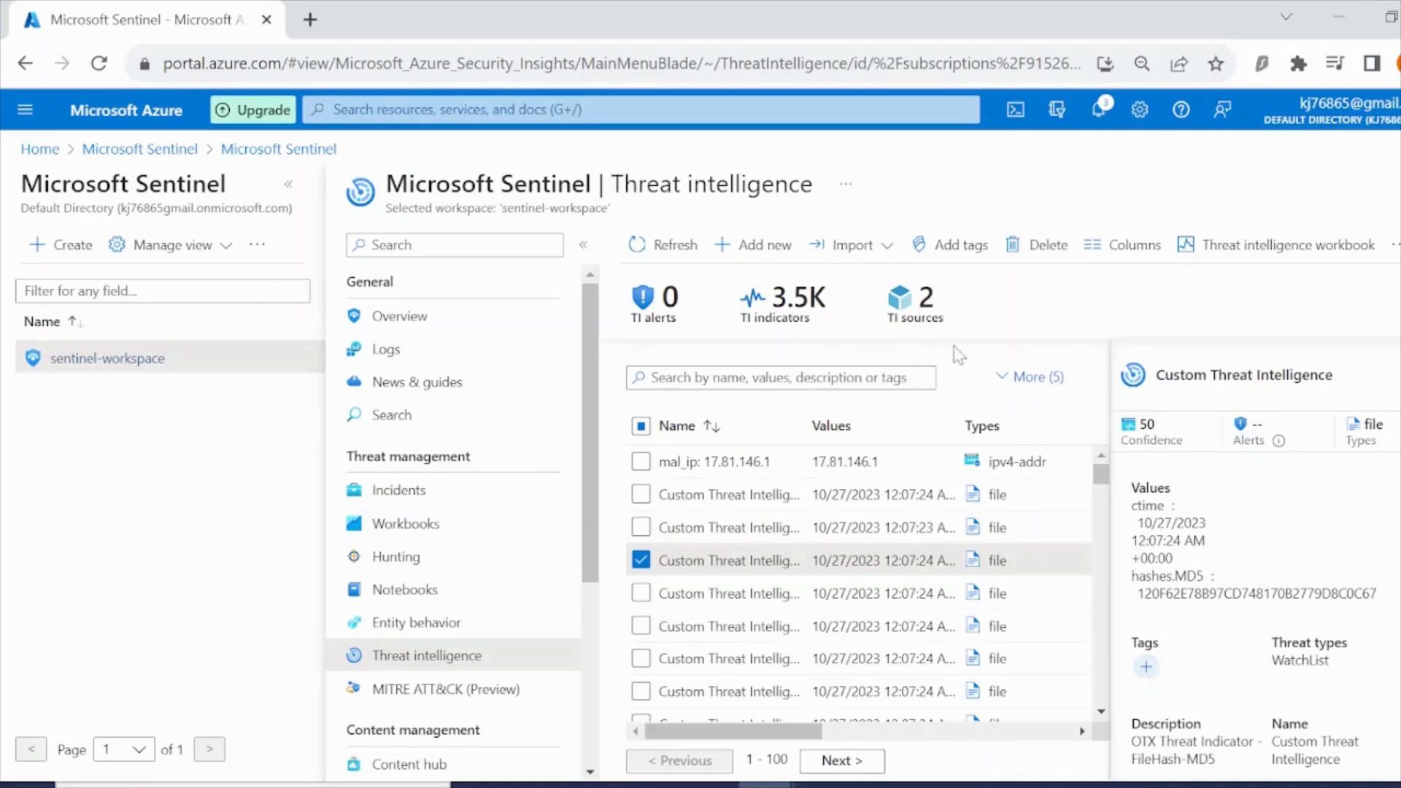
left_click(1028, 376)
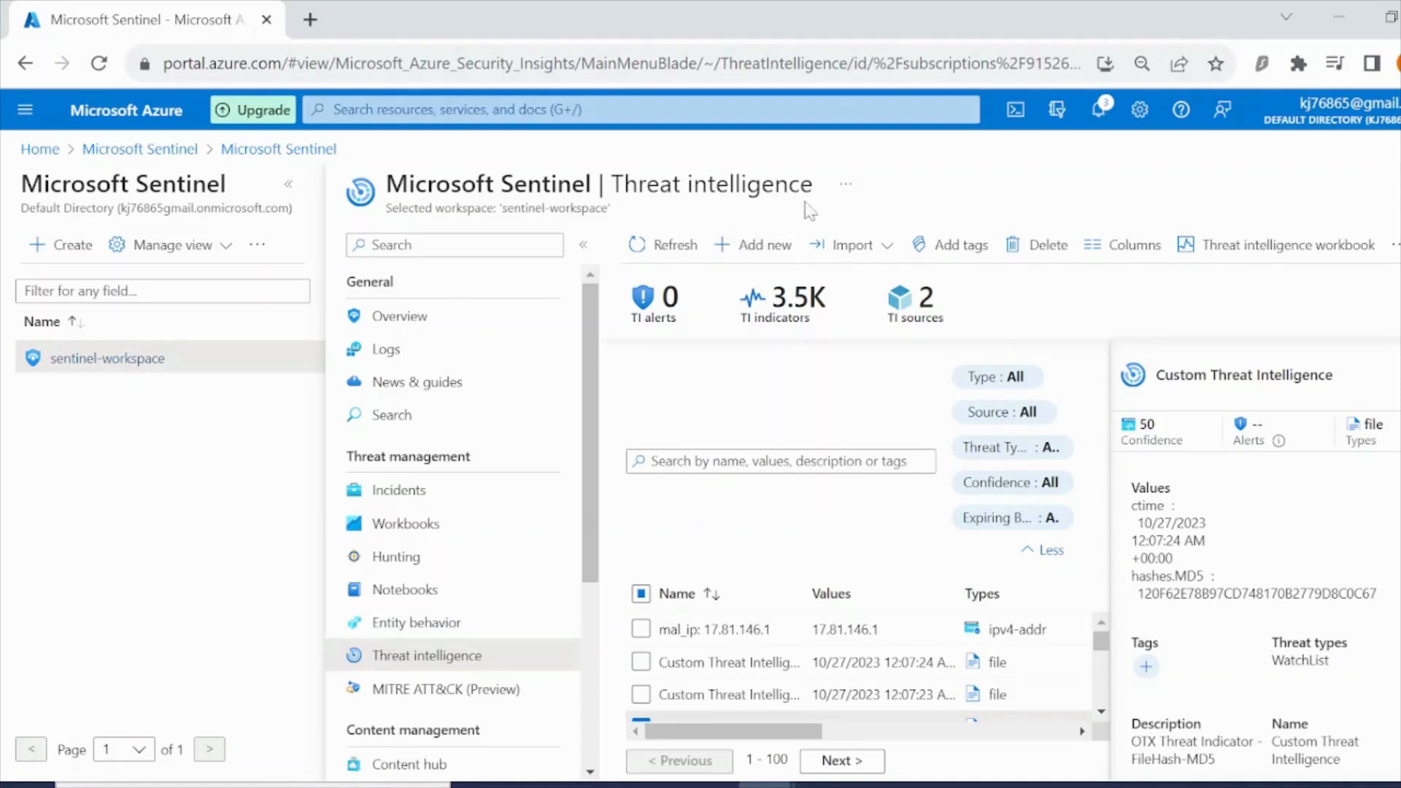
left_click(748, 260)
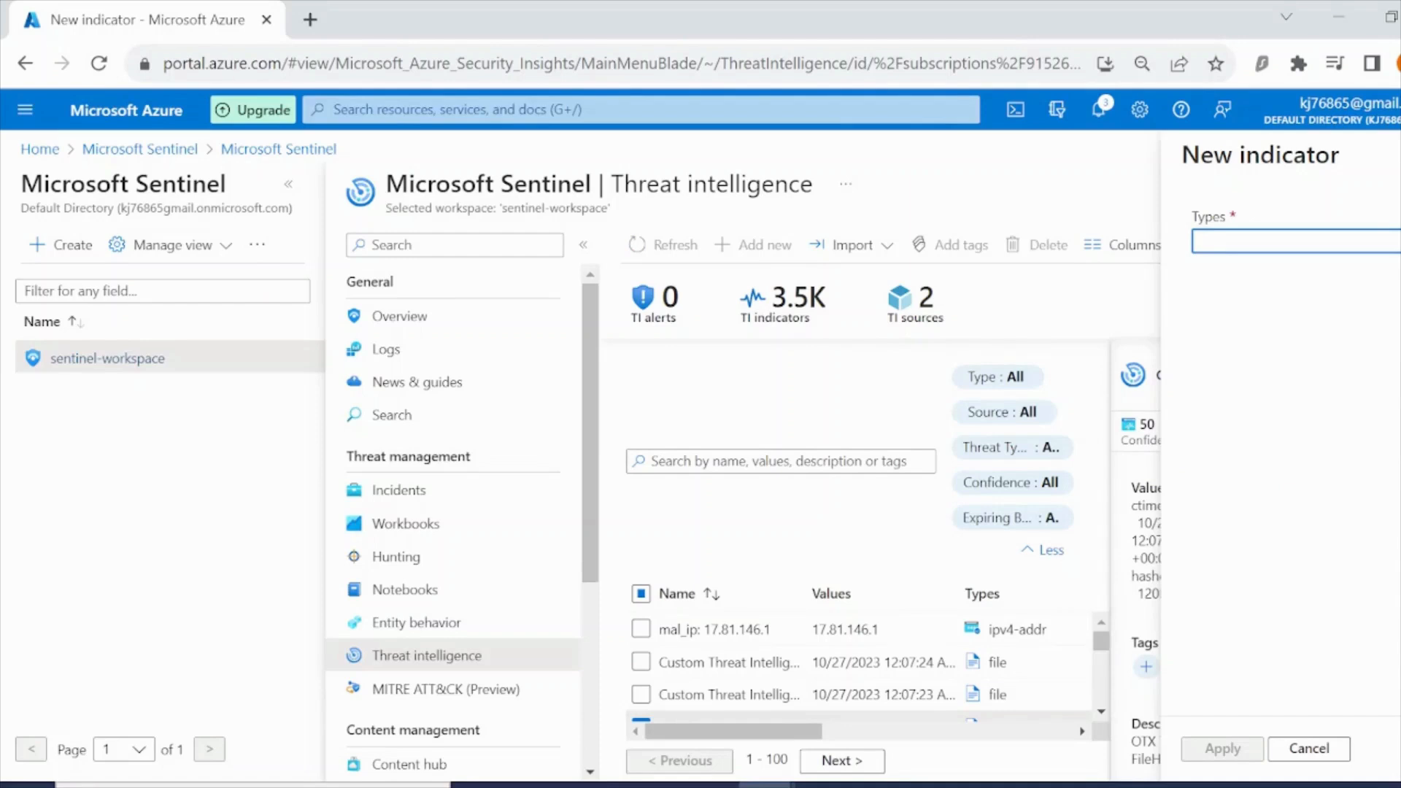
left_click(1337, 248)
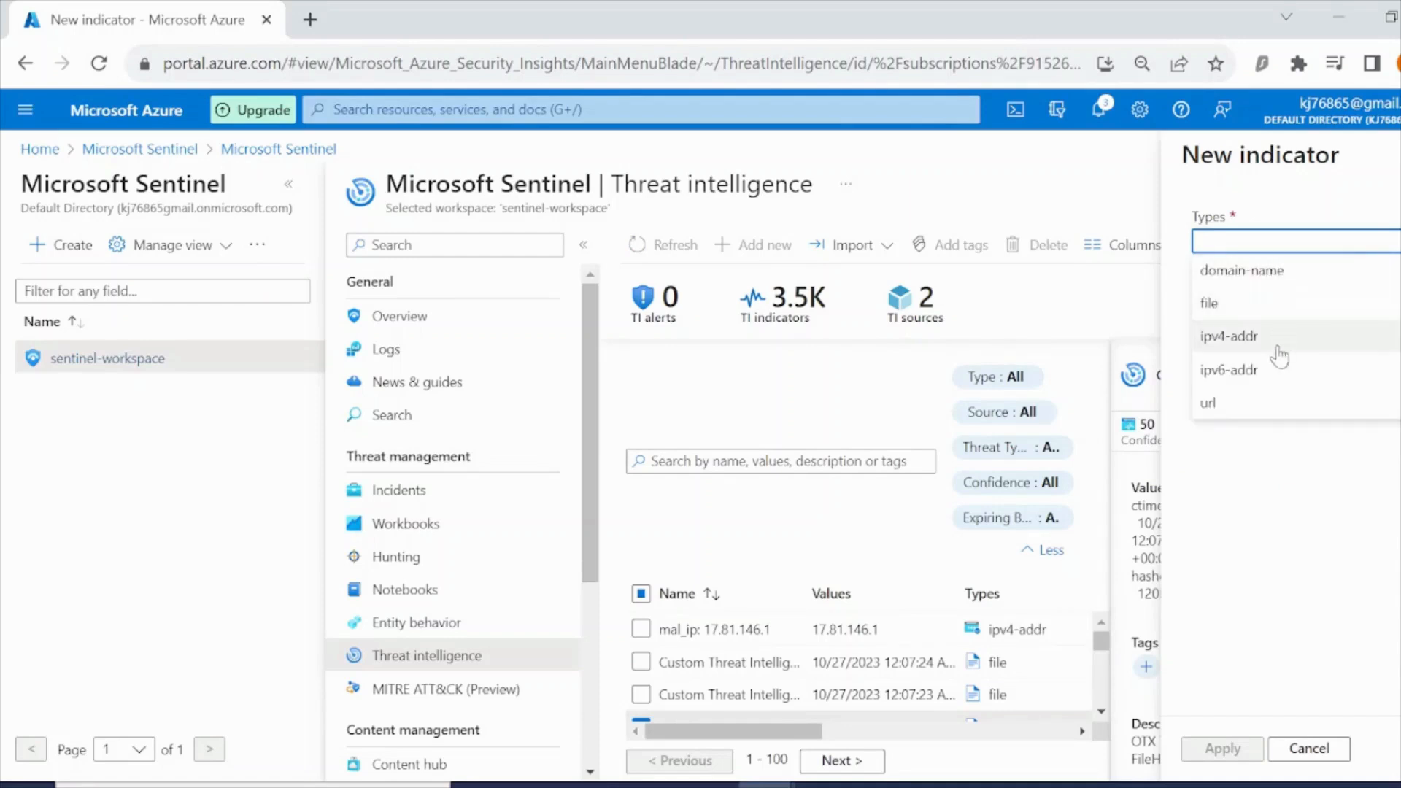
left_click(1257, 402)
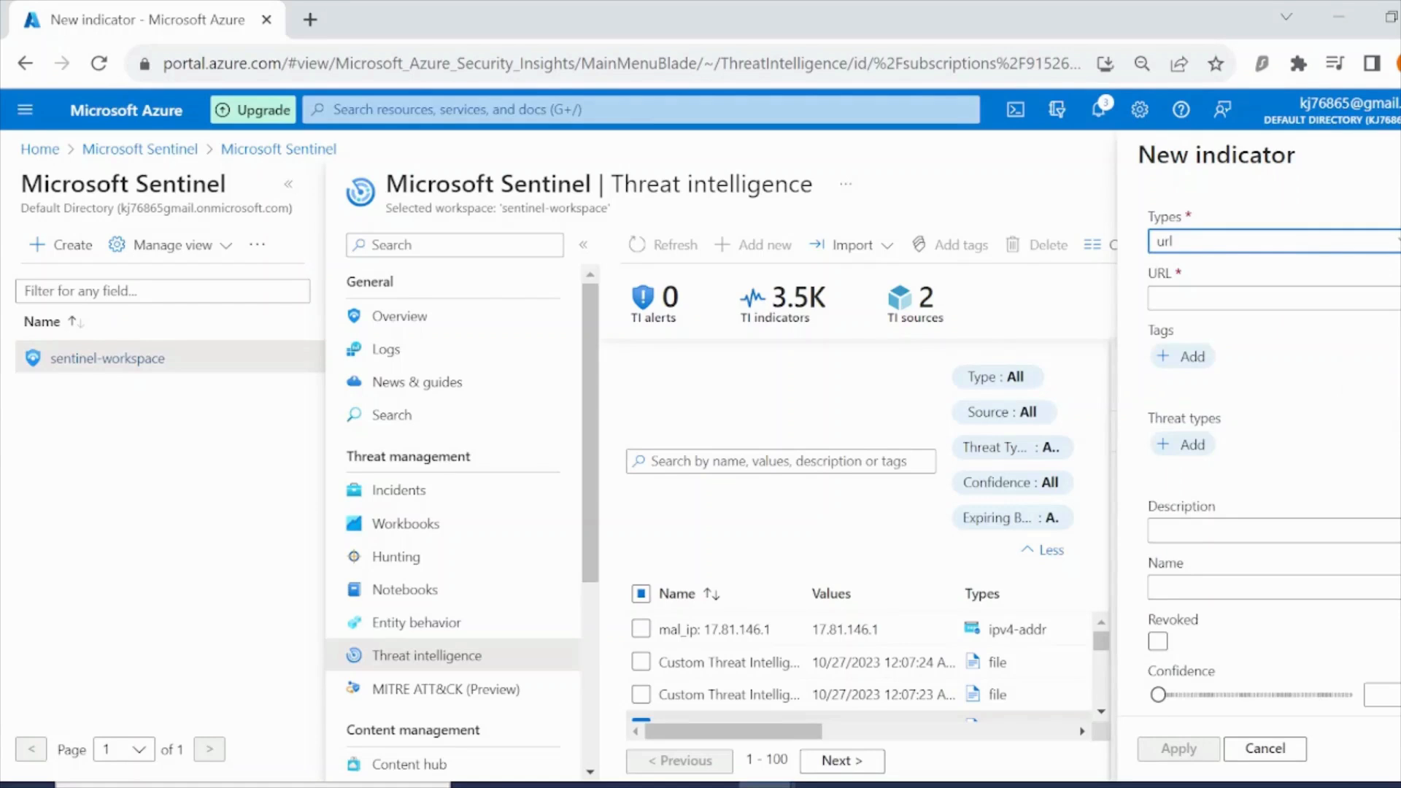
left_click(537, 786)
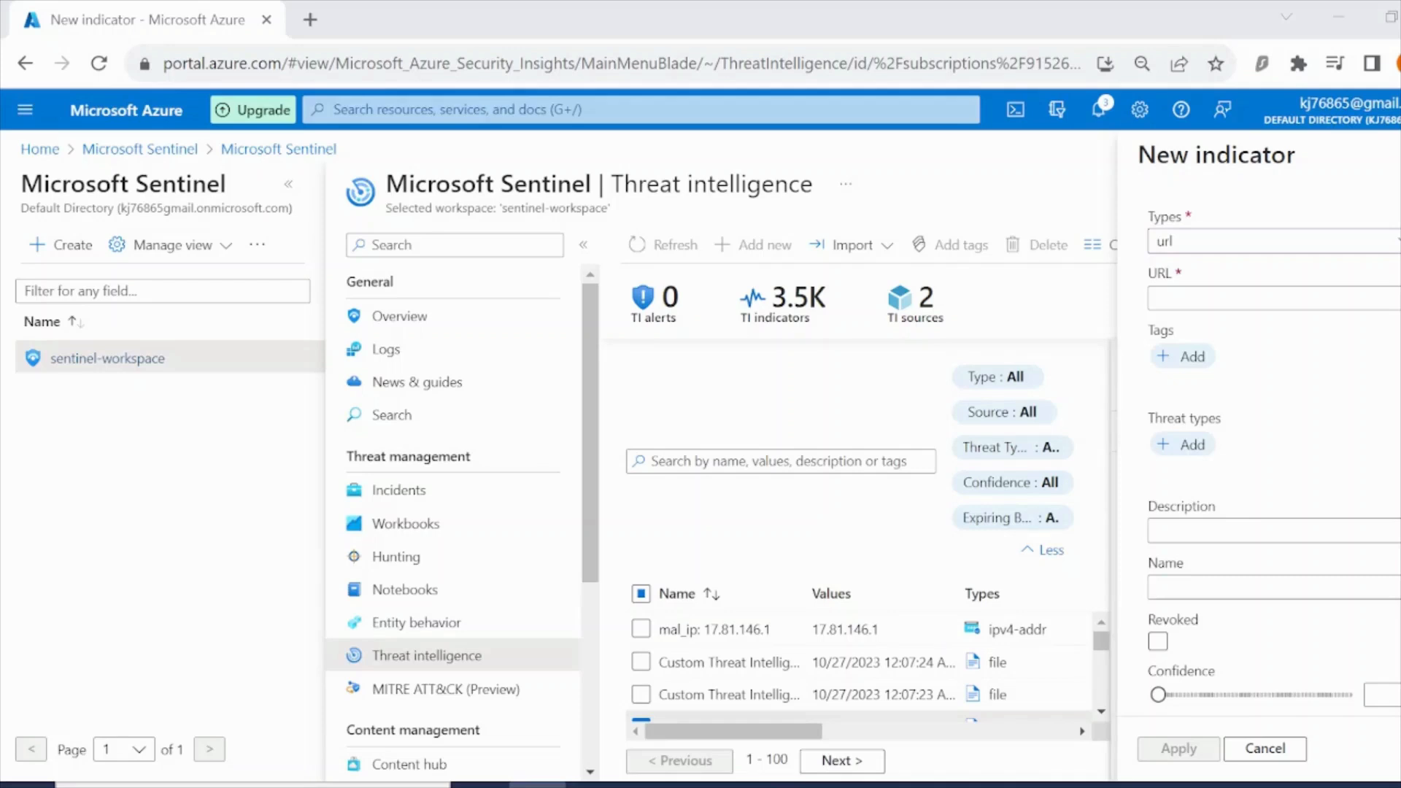
left_click(1267, 298)
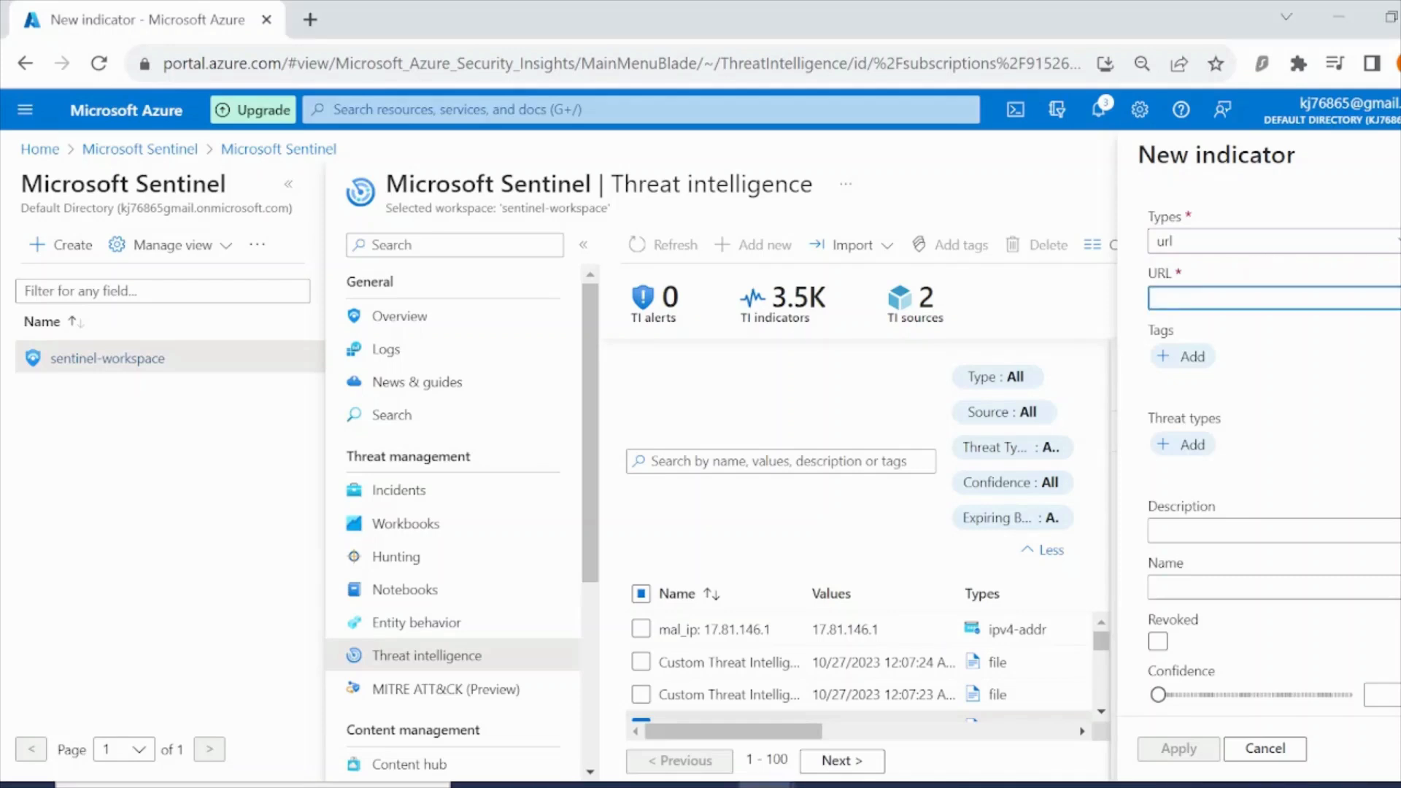
type("https://www.phishing.com/")
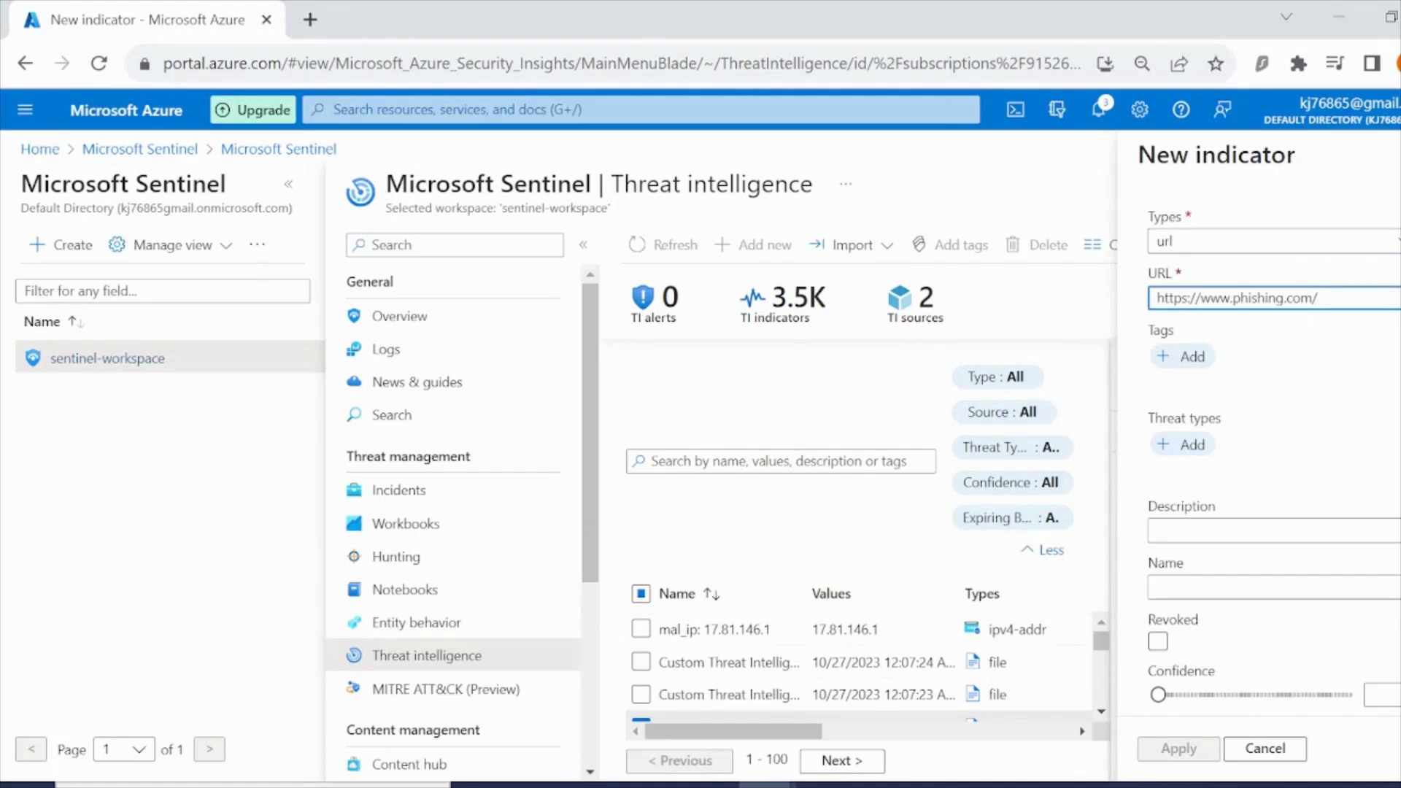
- Add the tag "Incident 4326" to the new indicator
key("alt+Tab")
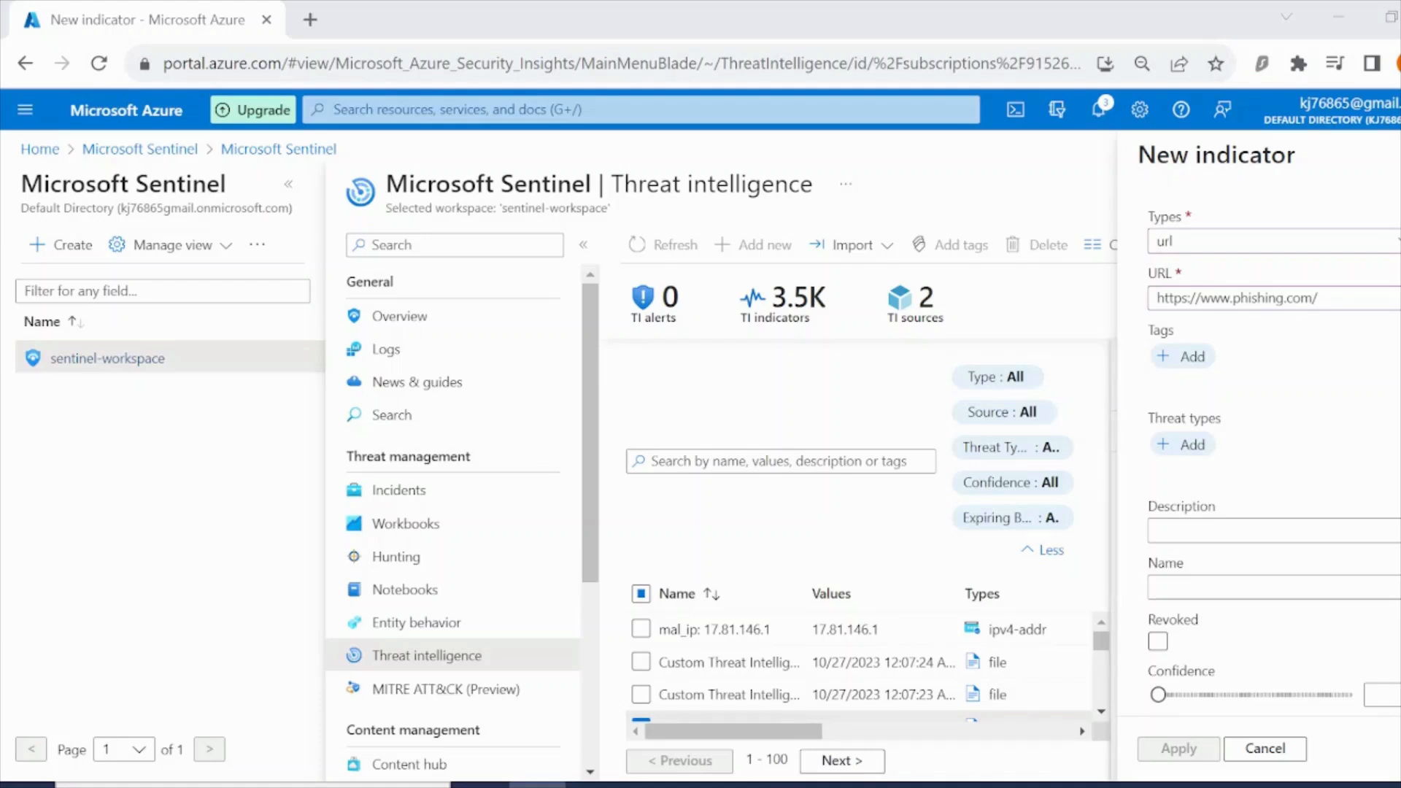
left_click(1182, 357)
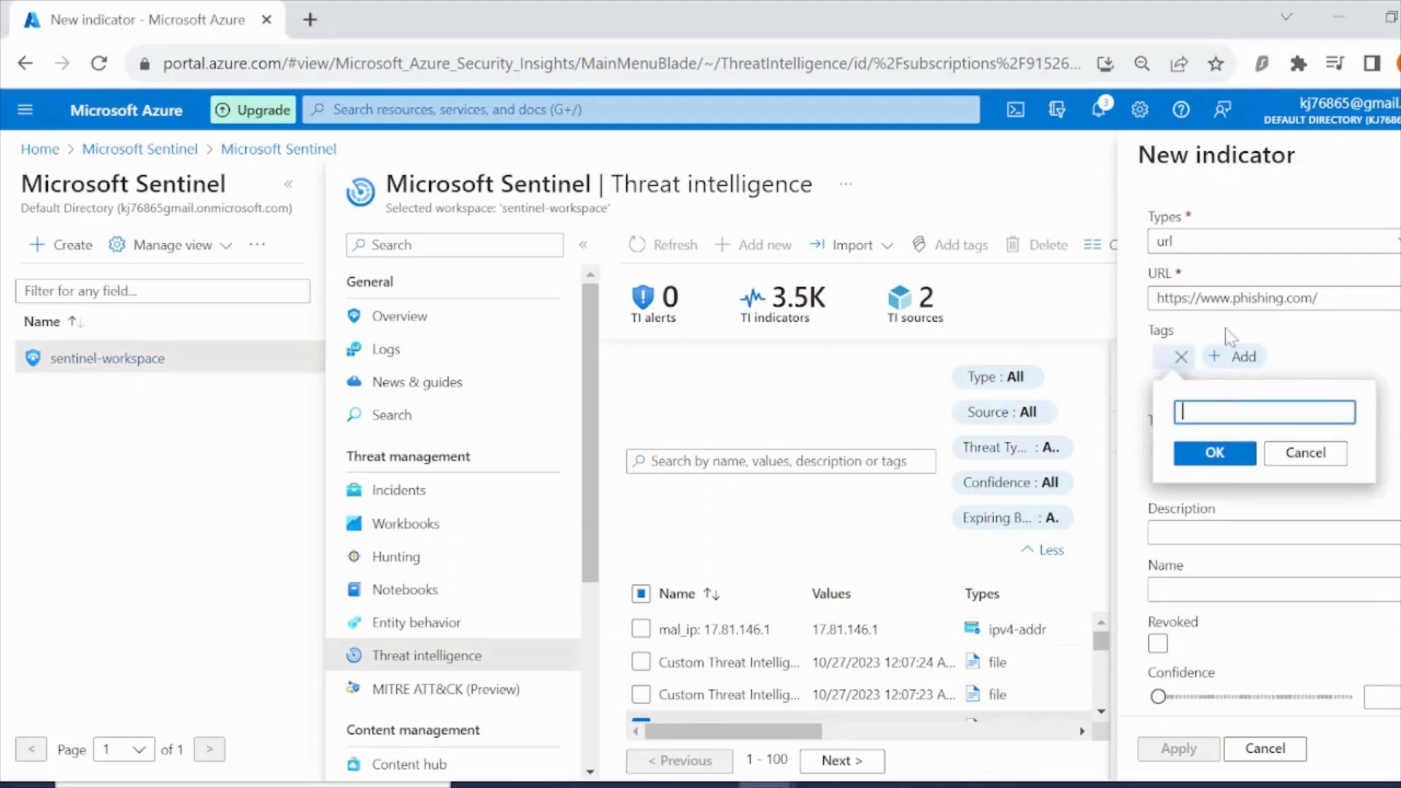
type("Incid")
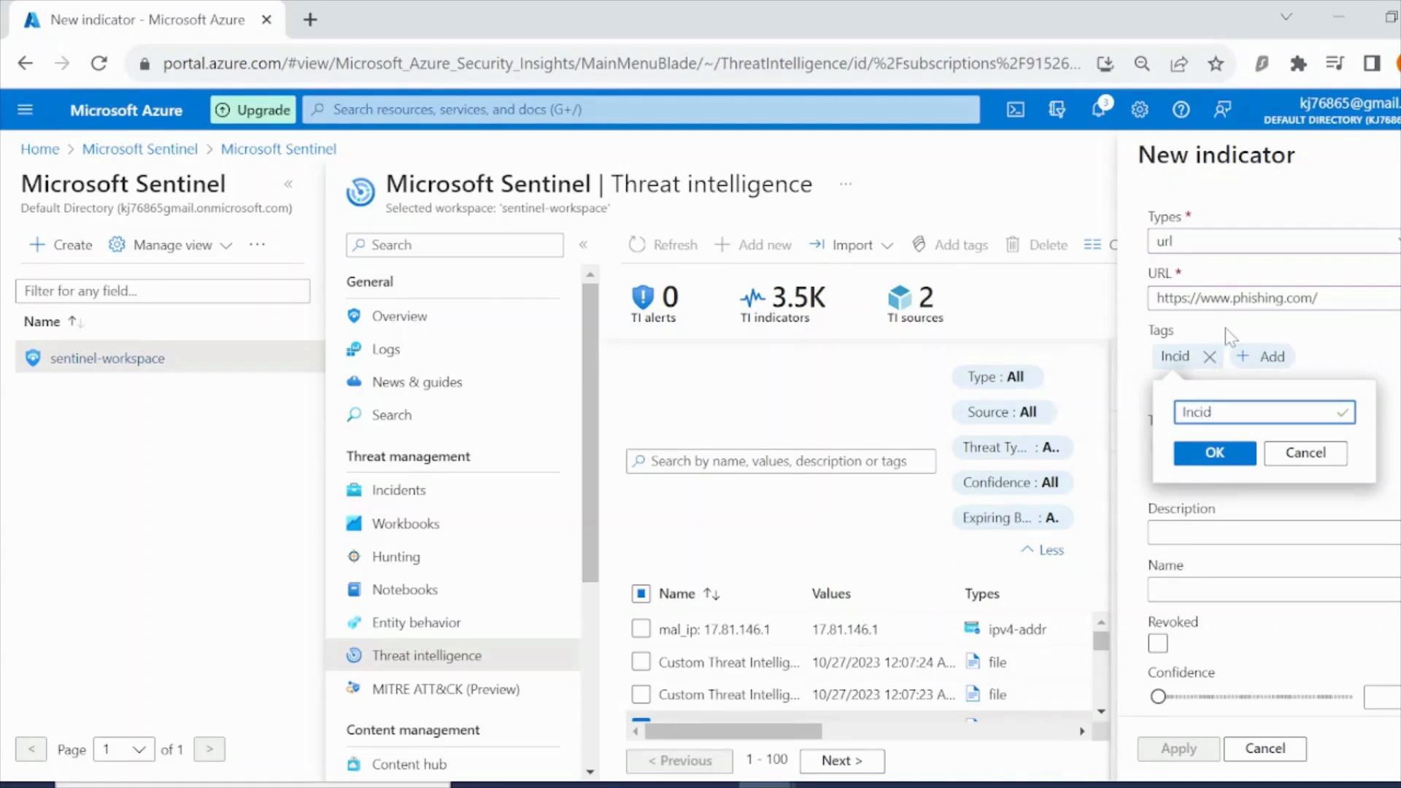
type("ent")
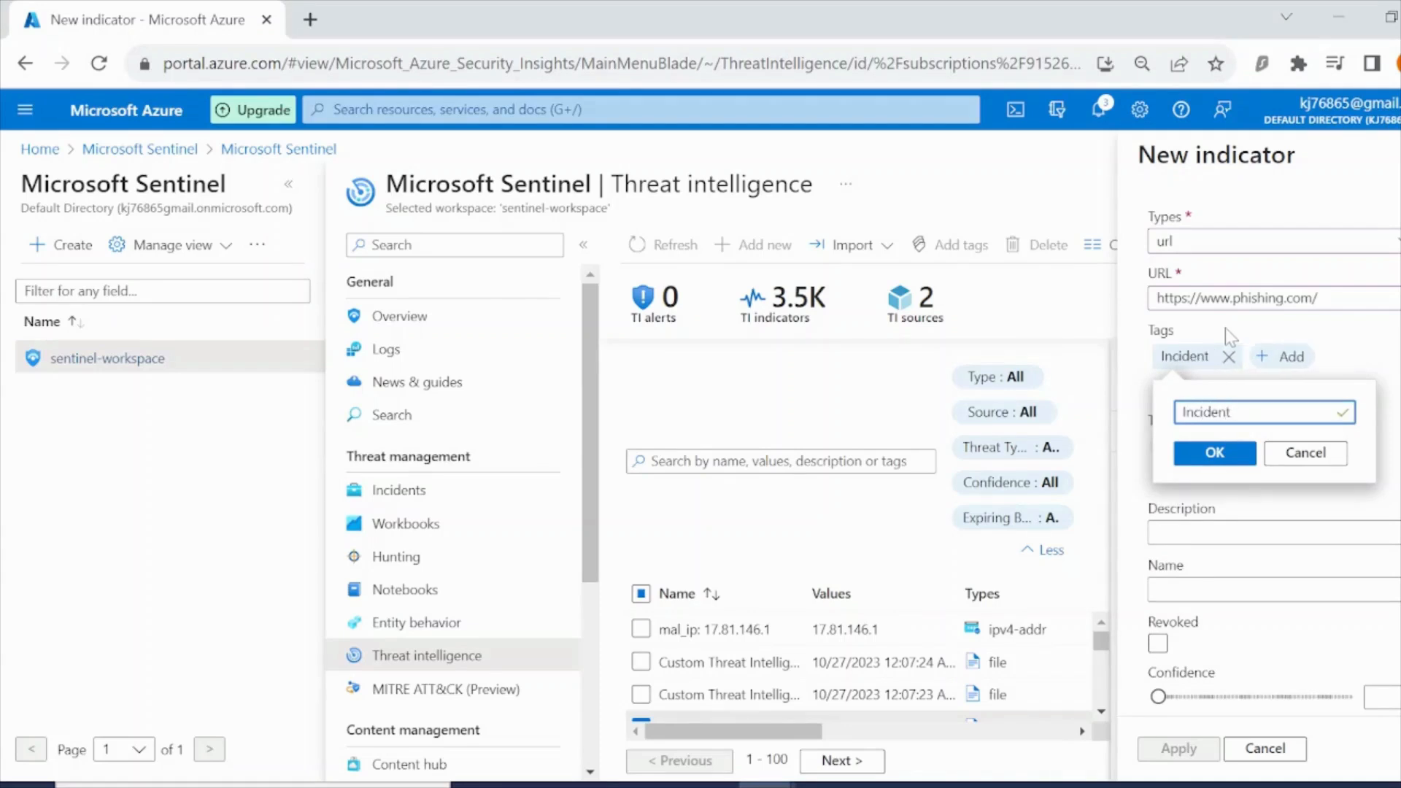
type(" 4326")
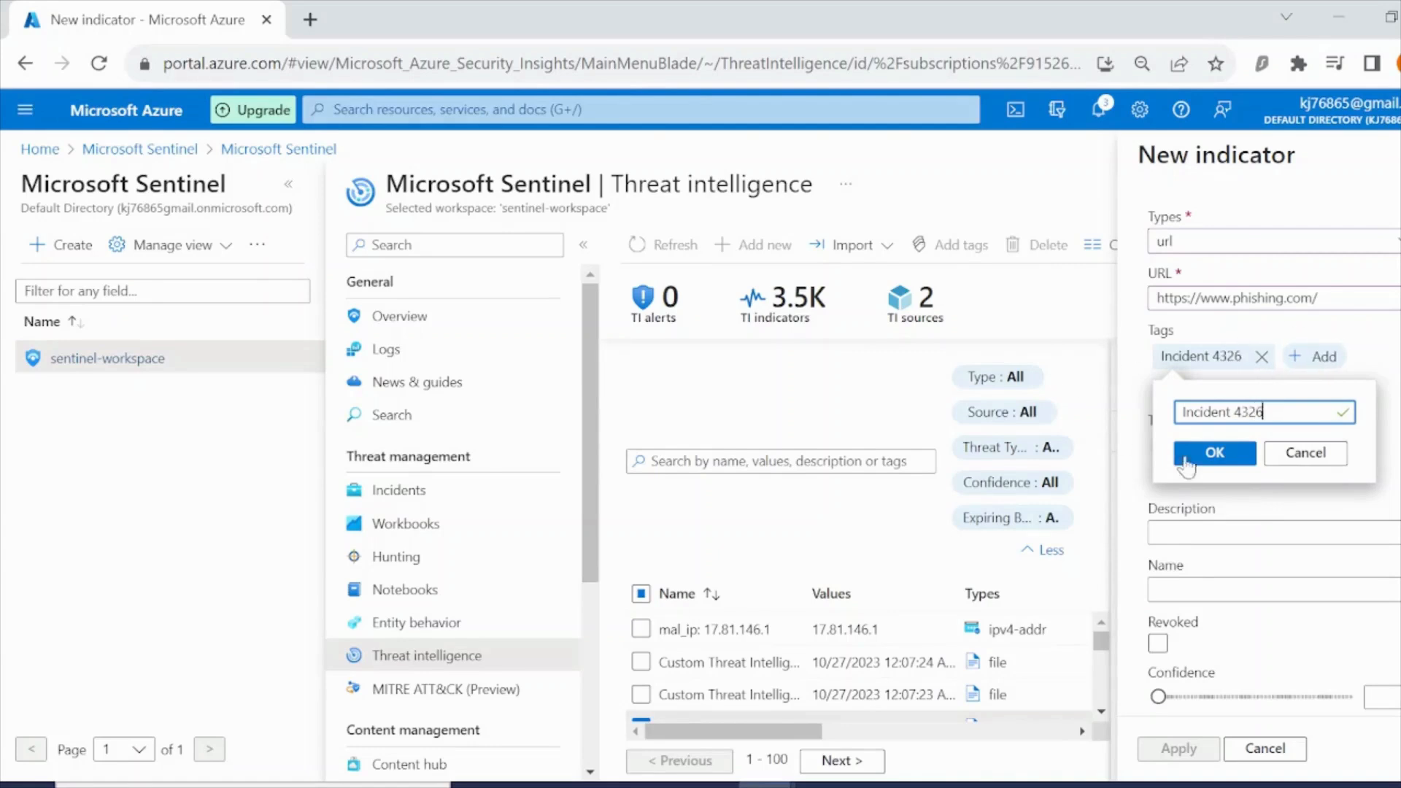
left_click(1215, 456)
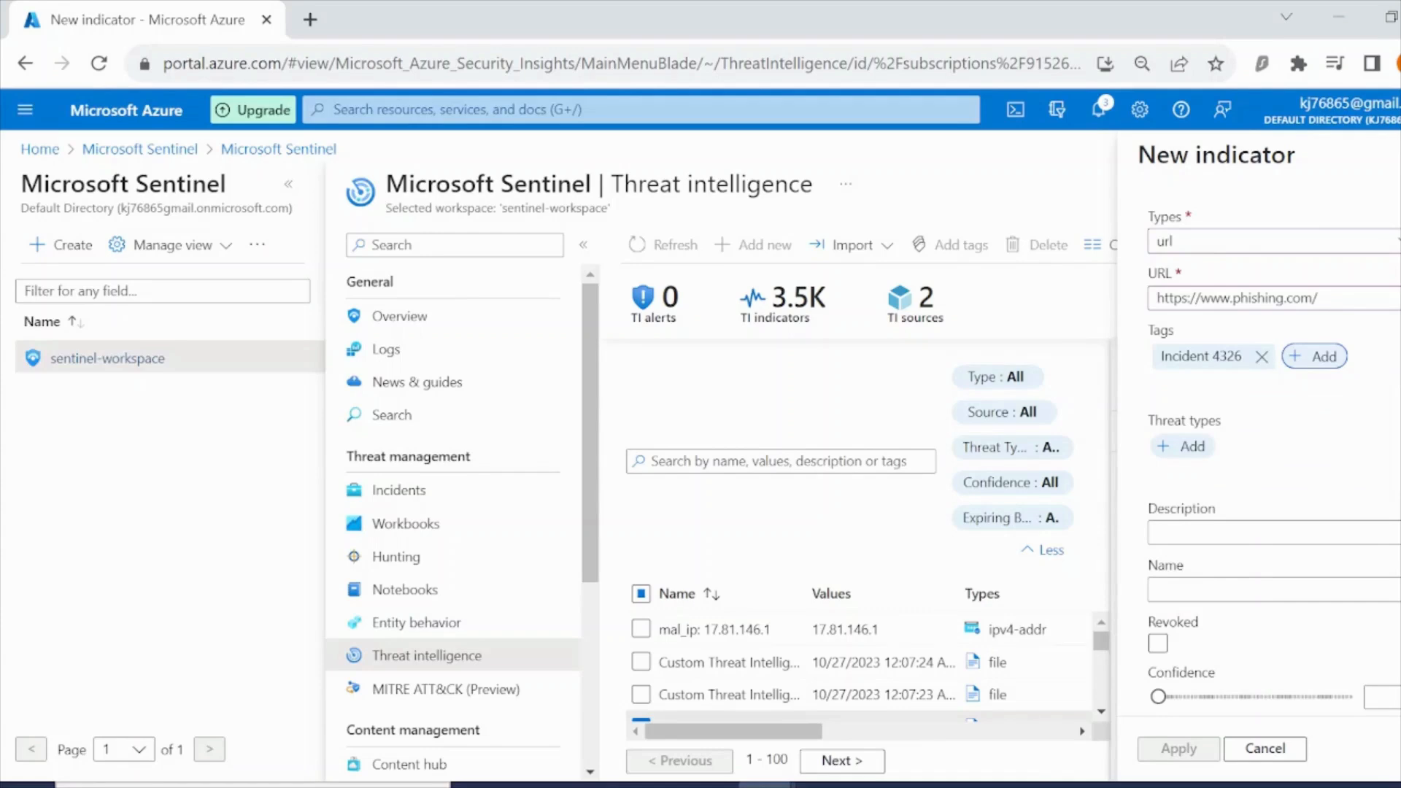
- Add the threat type "malicious-activity" to the new indicator
left_click(1168, 447)
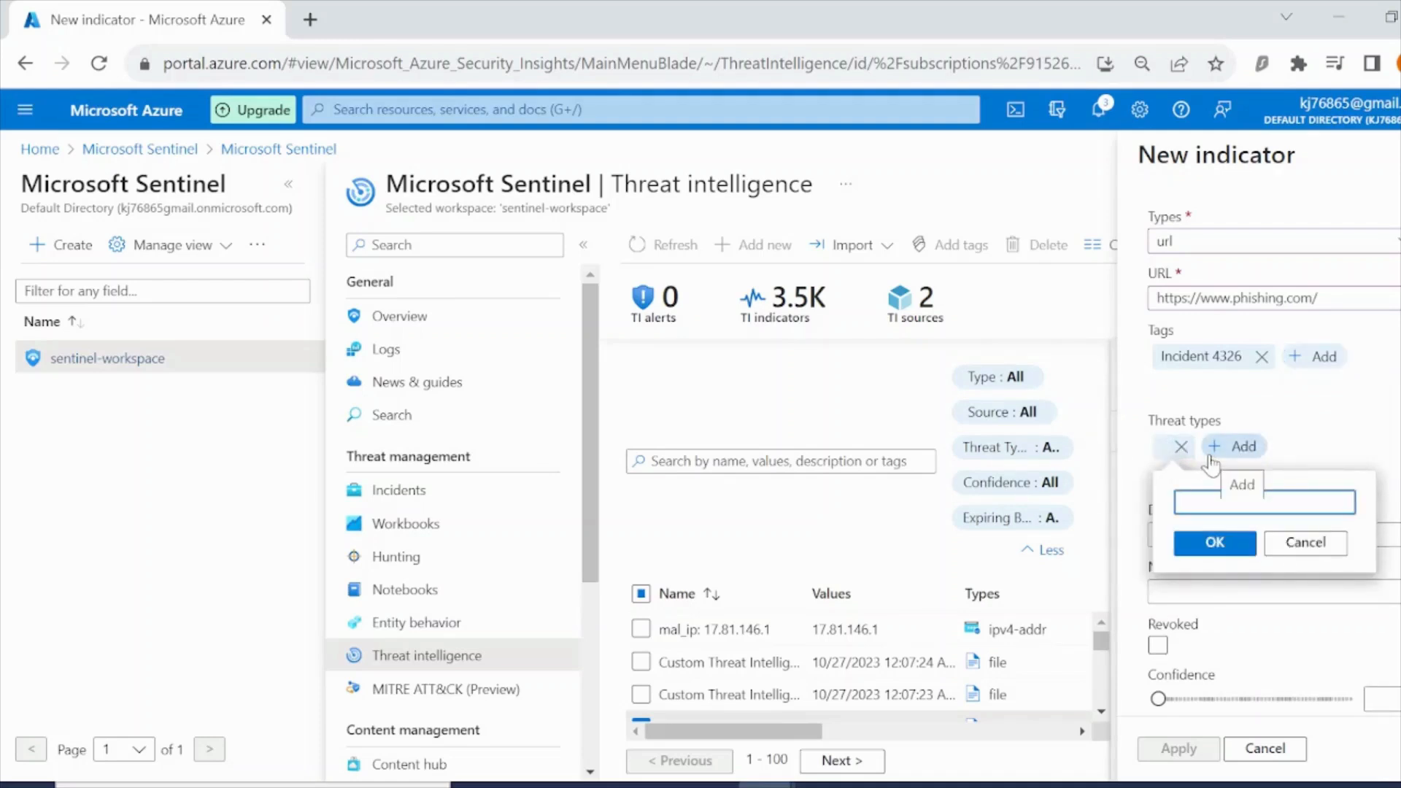
type("M")
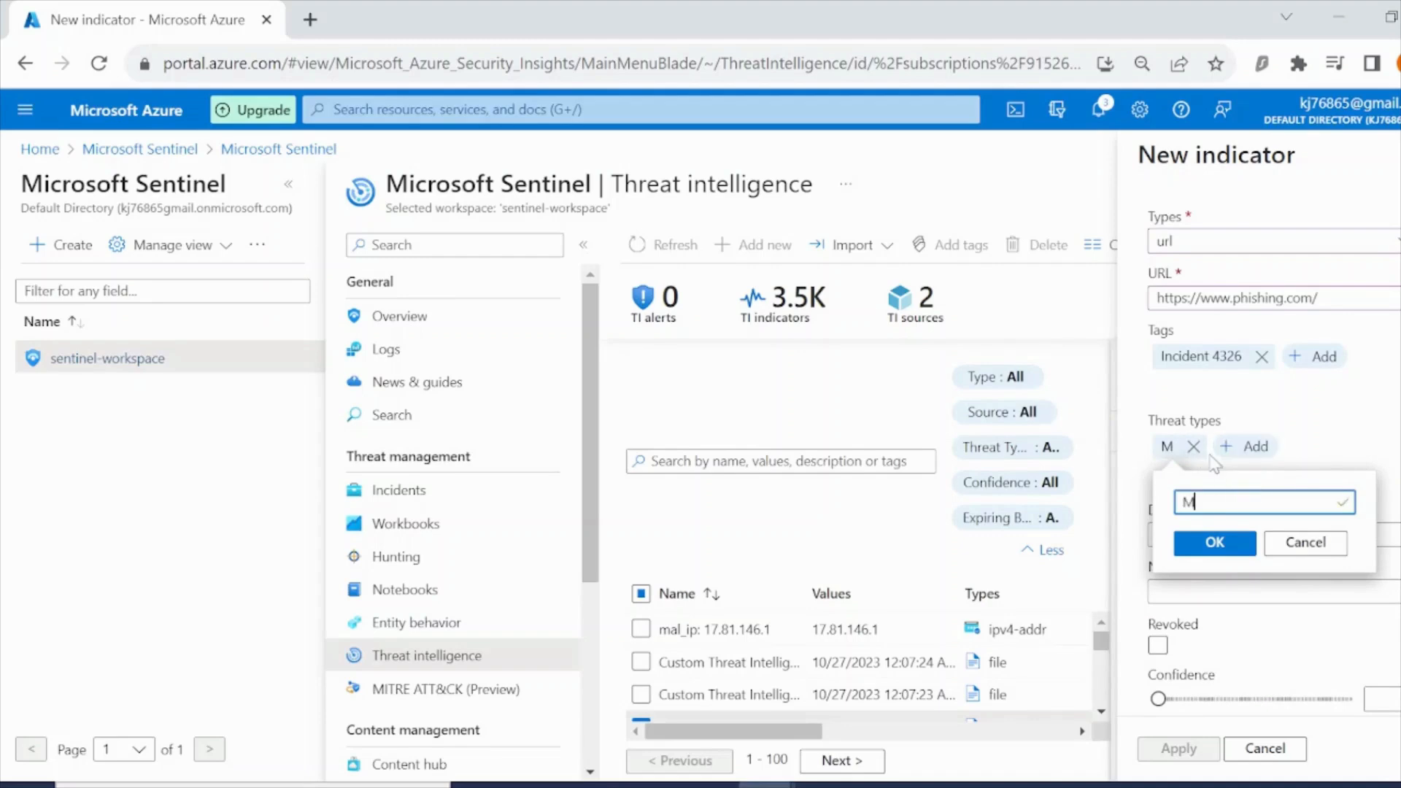
key("BackSpace")
type("malicious")
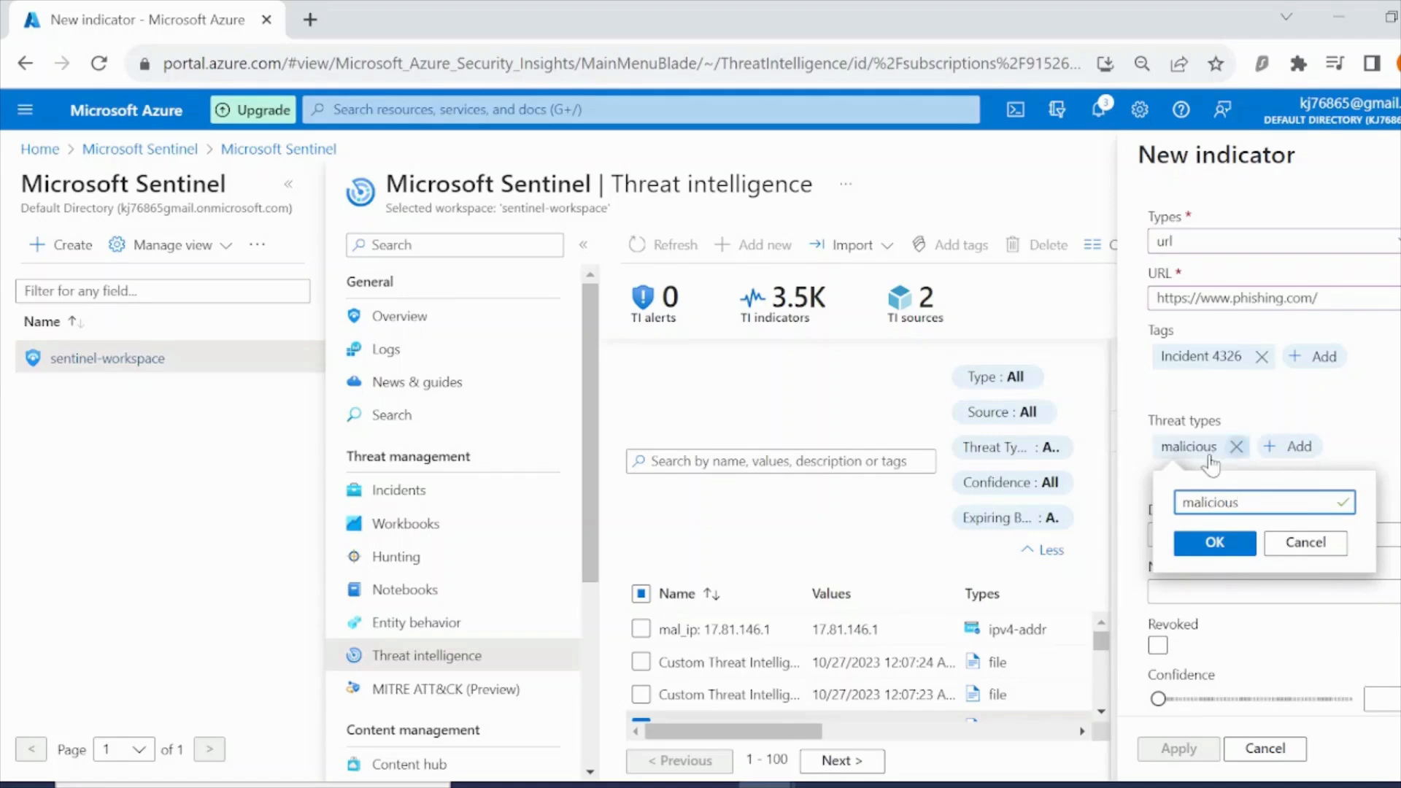
type("-activity")
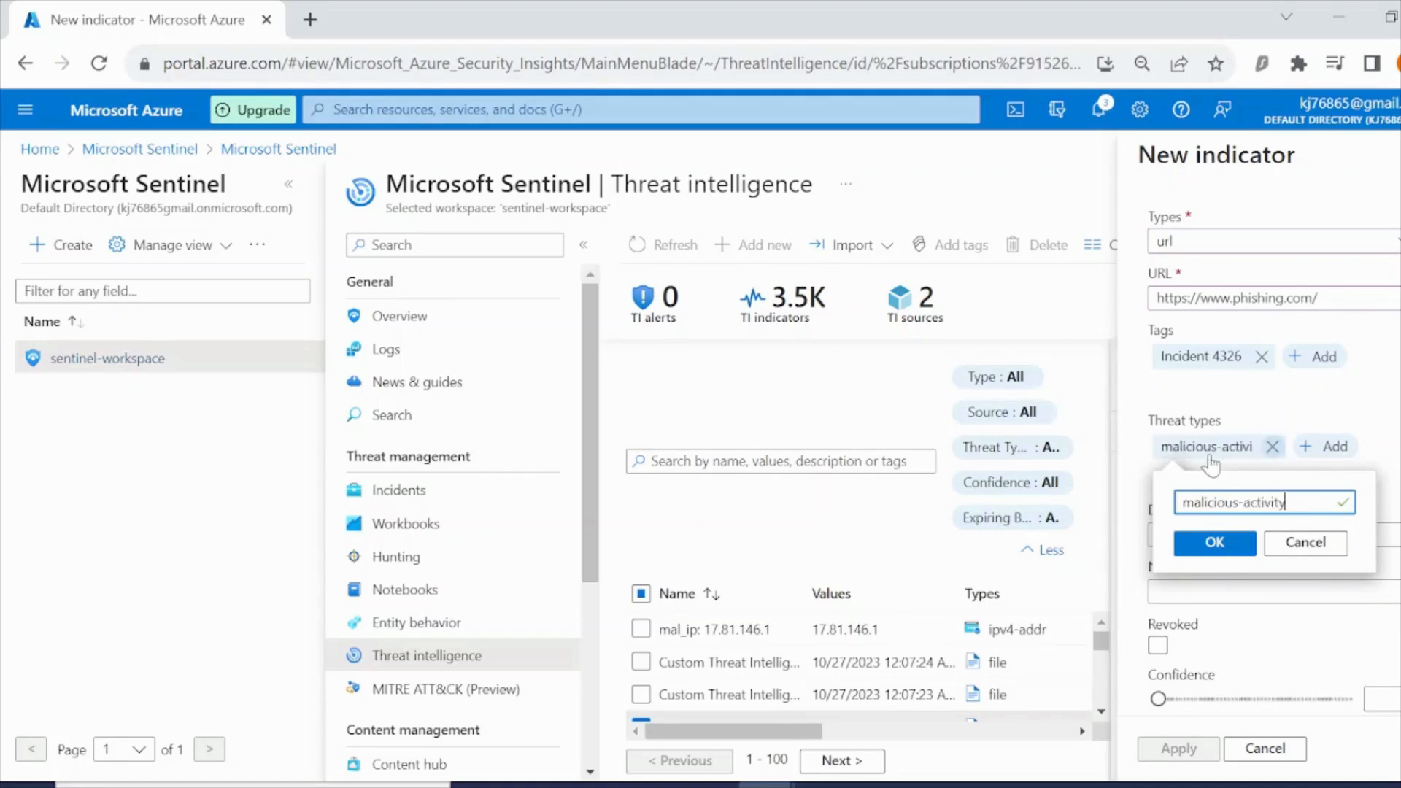
left_click(1241, 551)
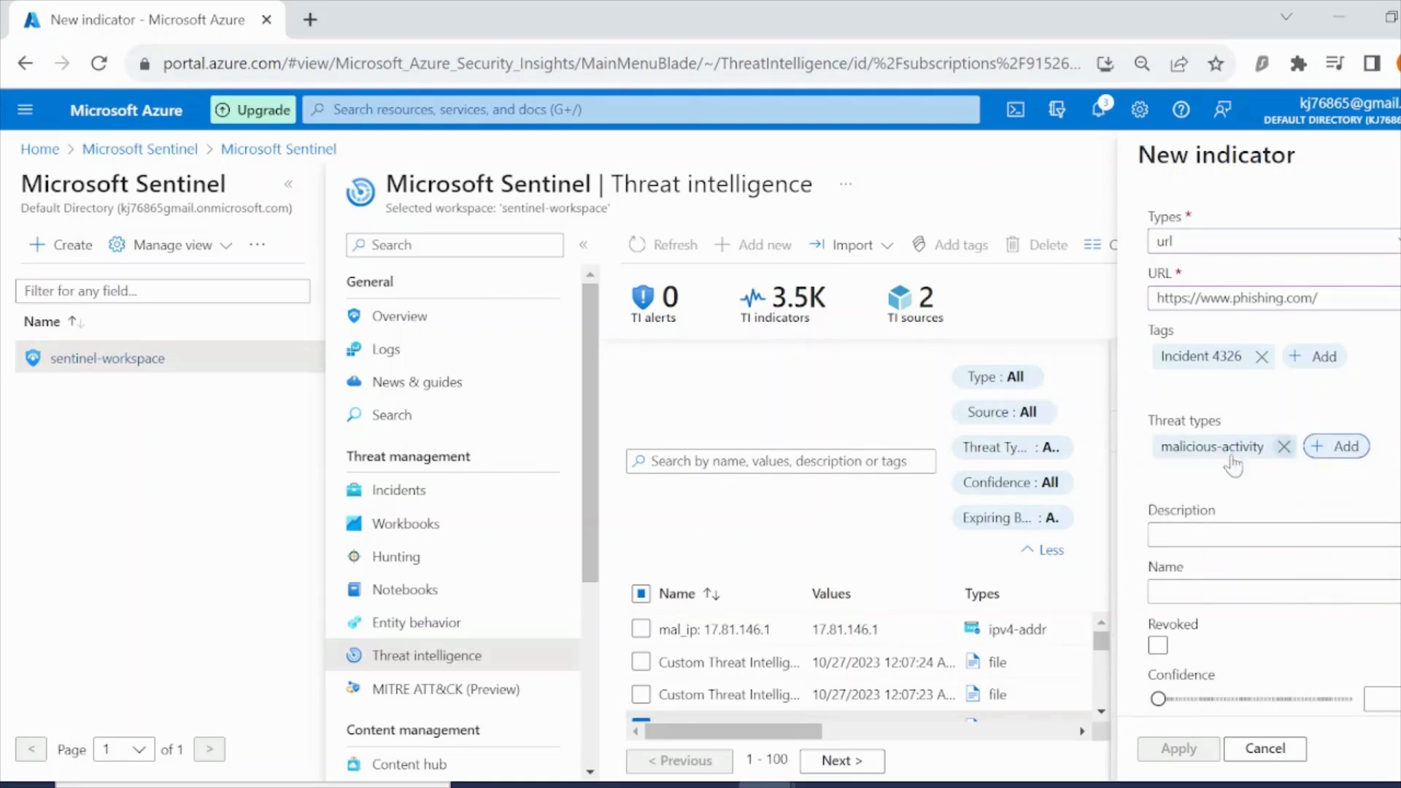
- Set the new indicator's confidence to 80, leaving the description and name empty
left_click(1291, 531)
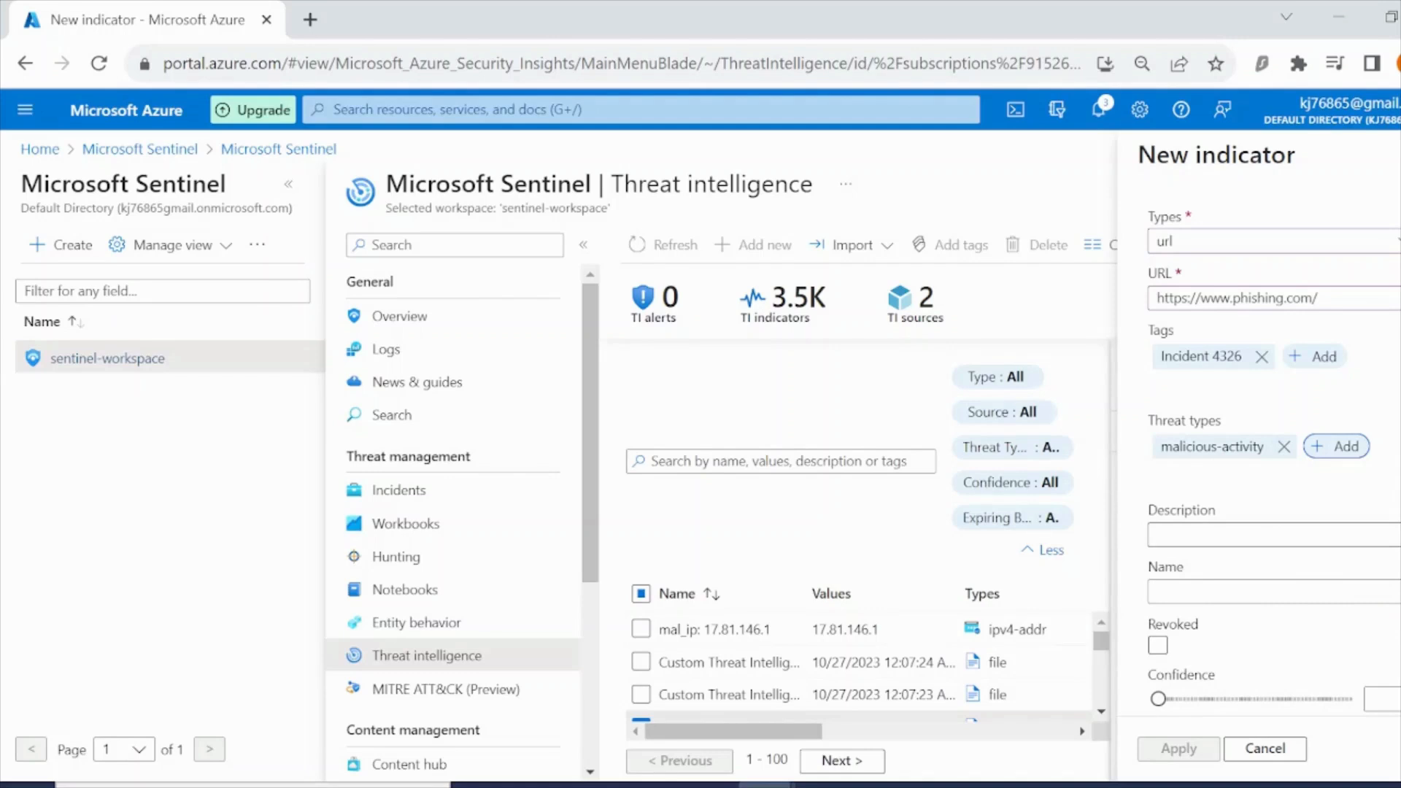
scroll(1217, 481, "down", 3)
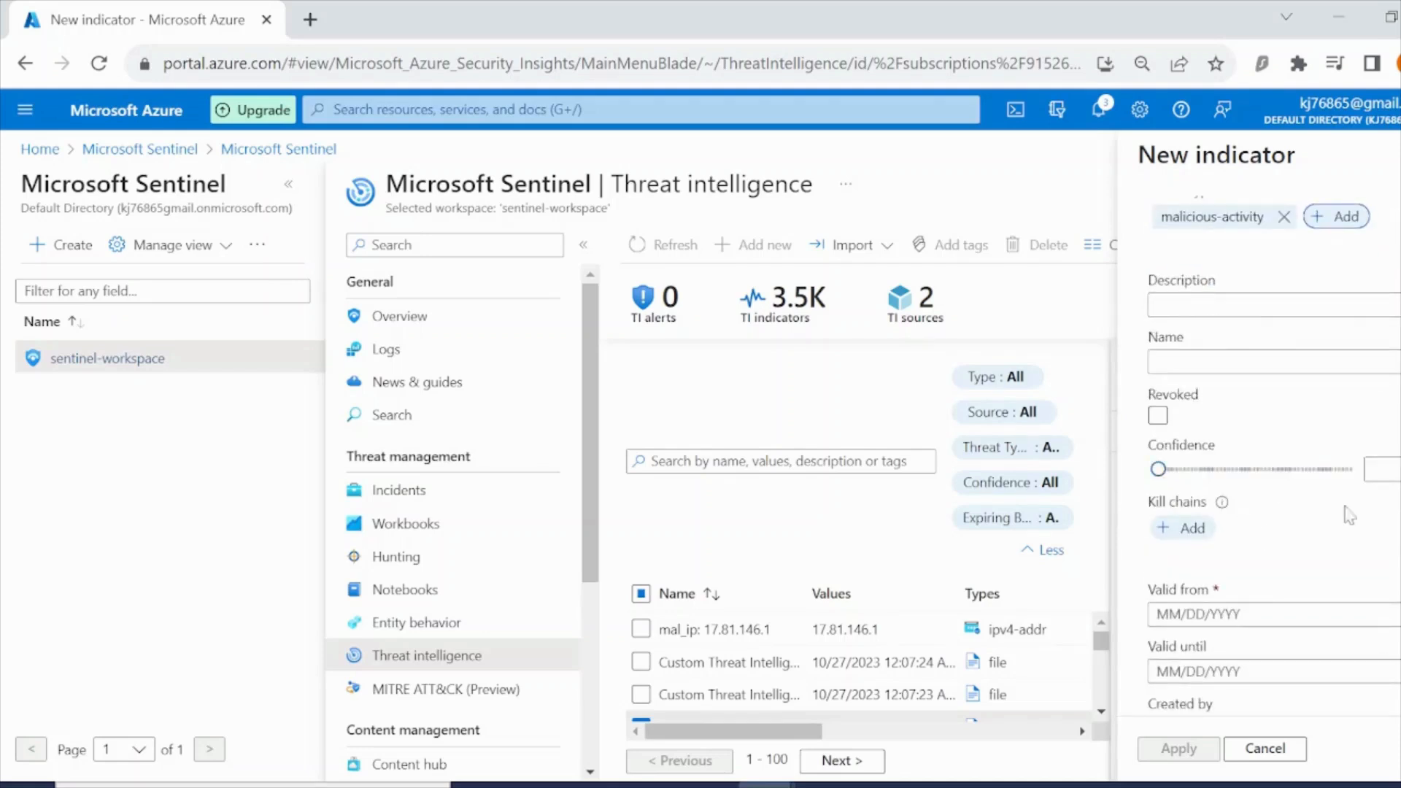
left_click(1390, 468)
type("80")
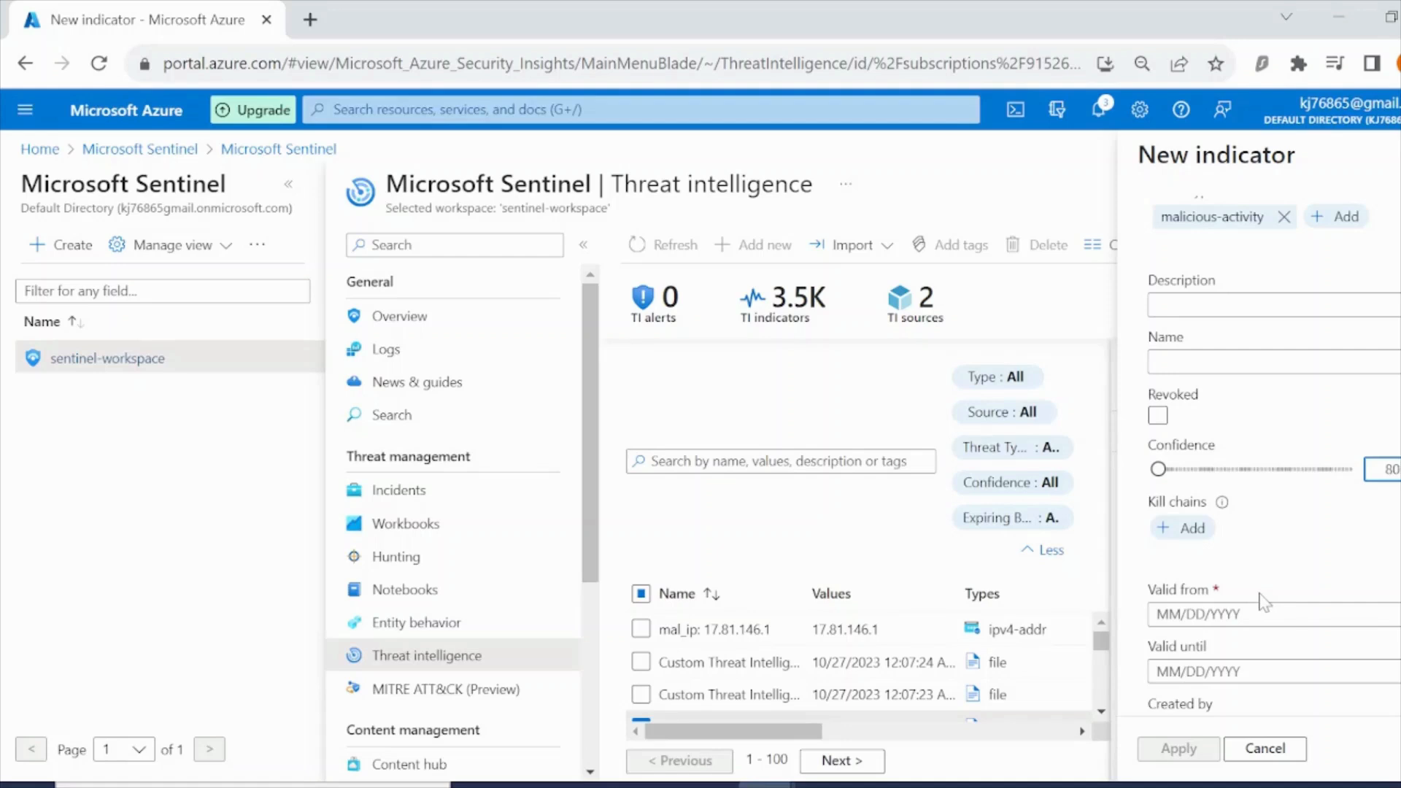
- Make the indicator valid from 10/28/2023 until 11/11/2023 and apply it to create the indicator
left_click(1395, 614)
left_click(1390, 614)
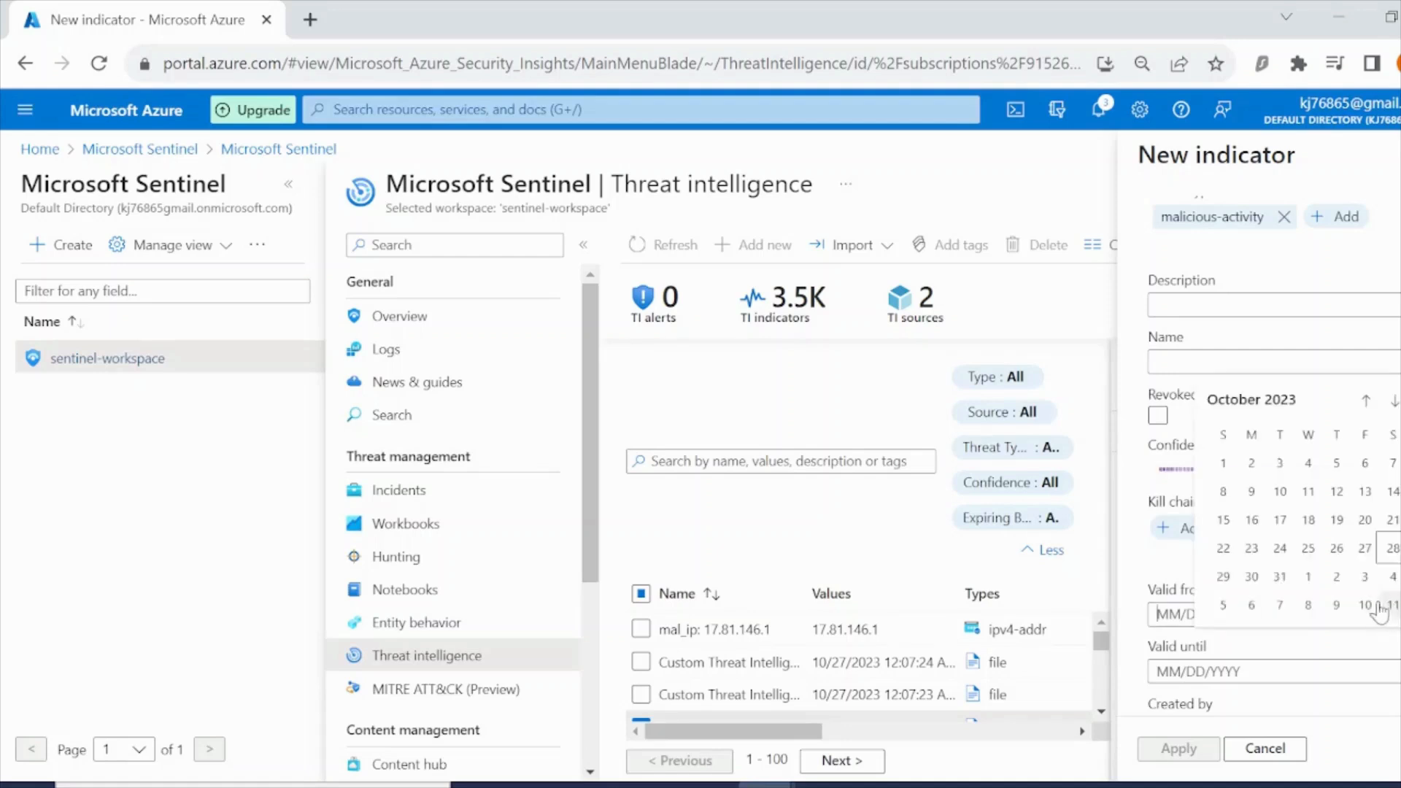
left_click(1391, 551)
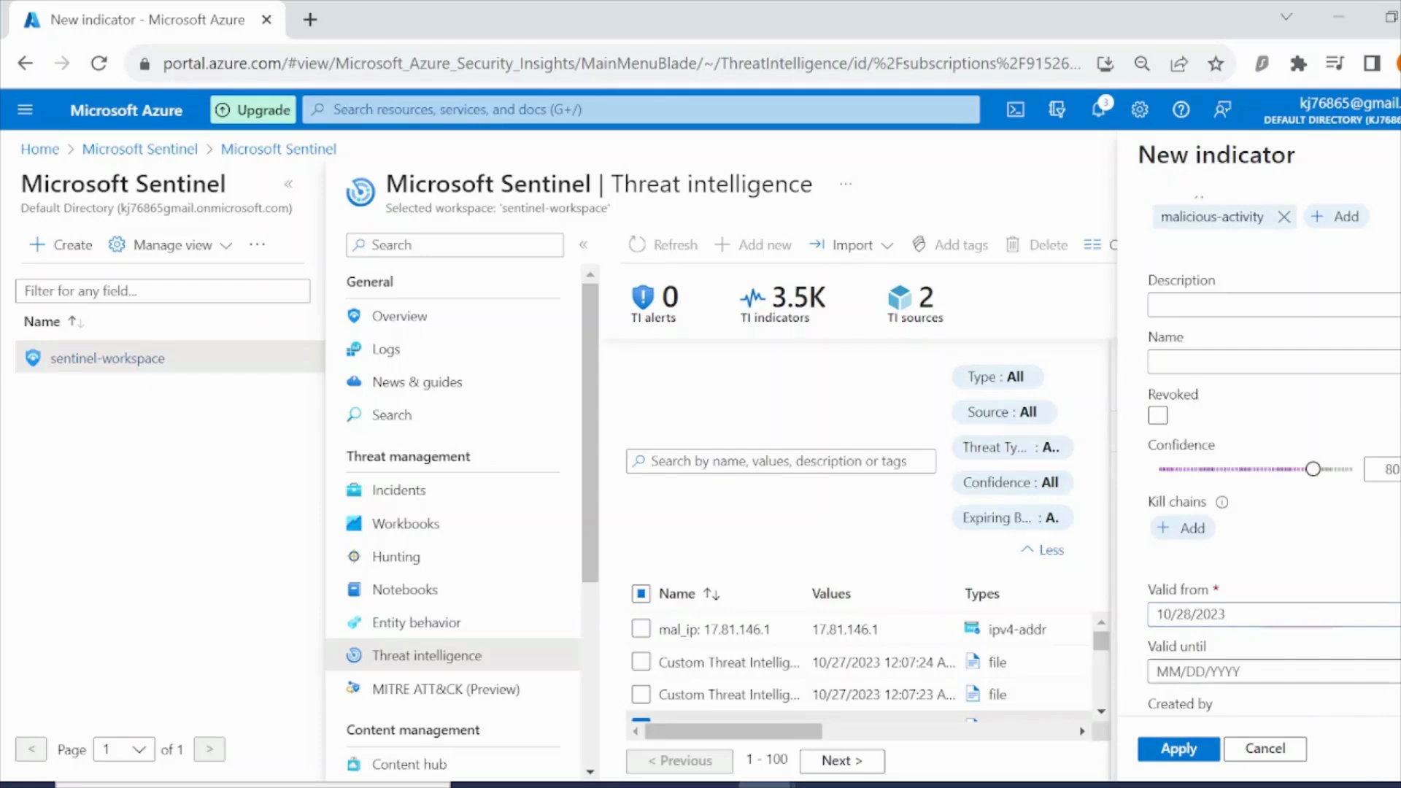
left_click(1390, 671)
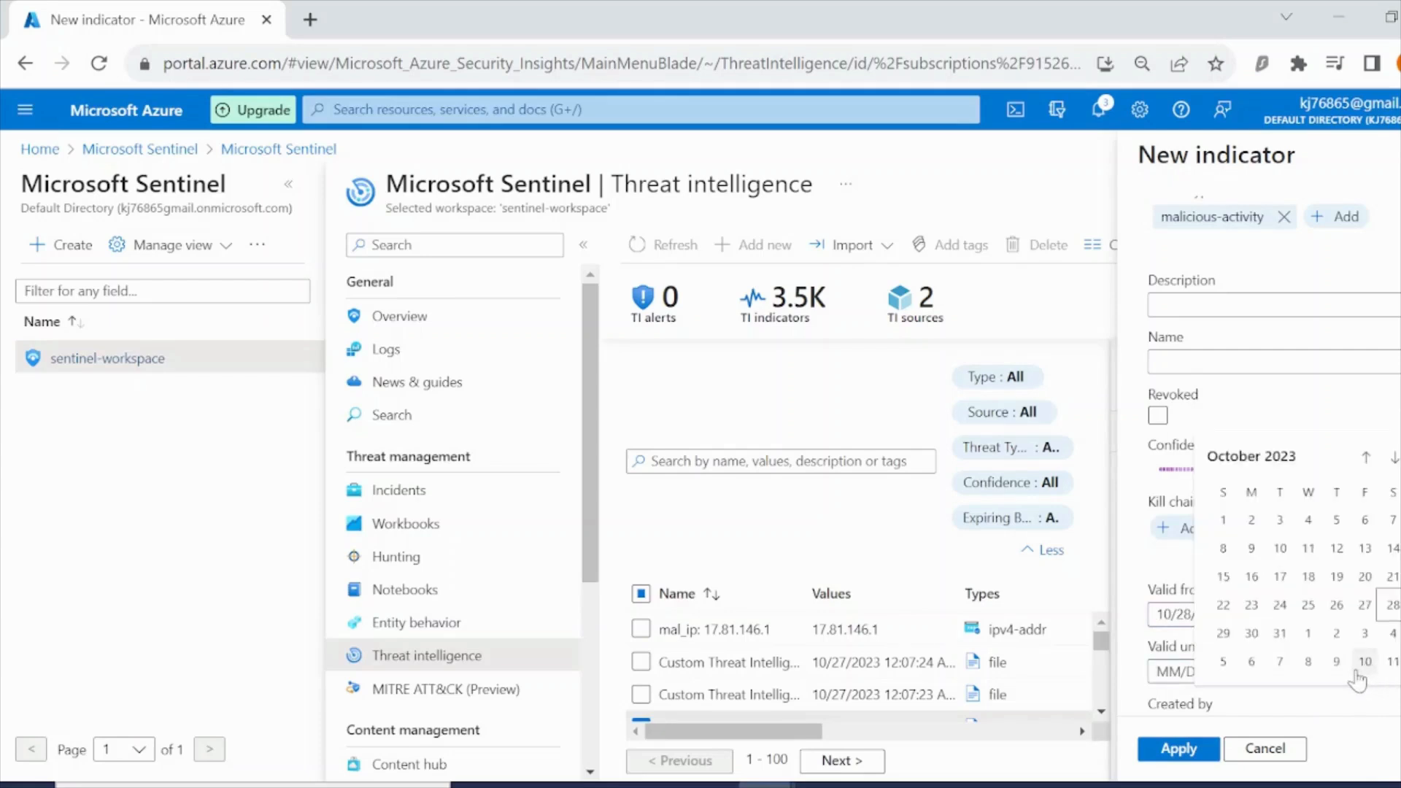
left_click(1391, 661)
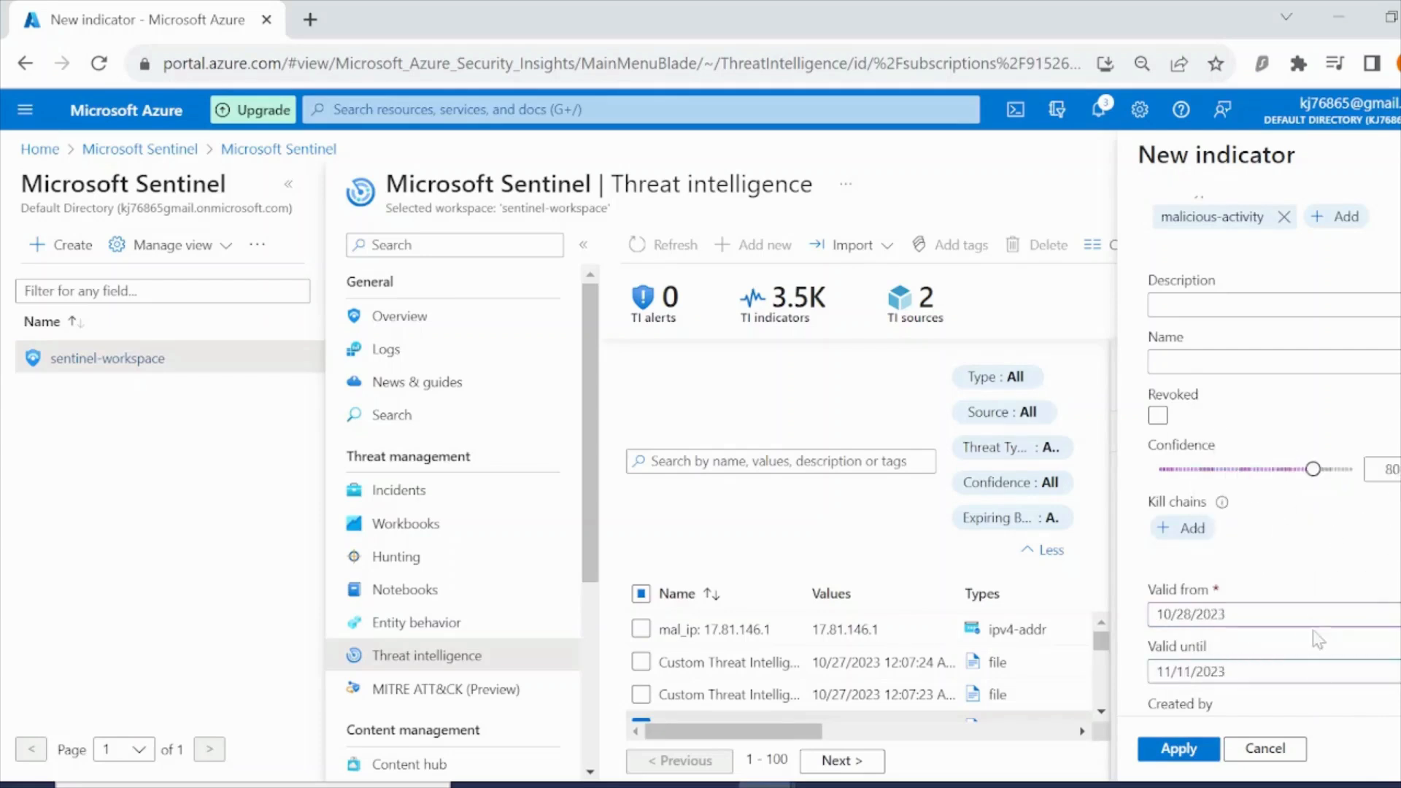
left_click(1202, 755)
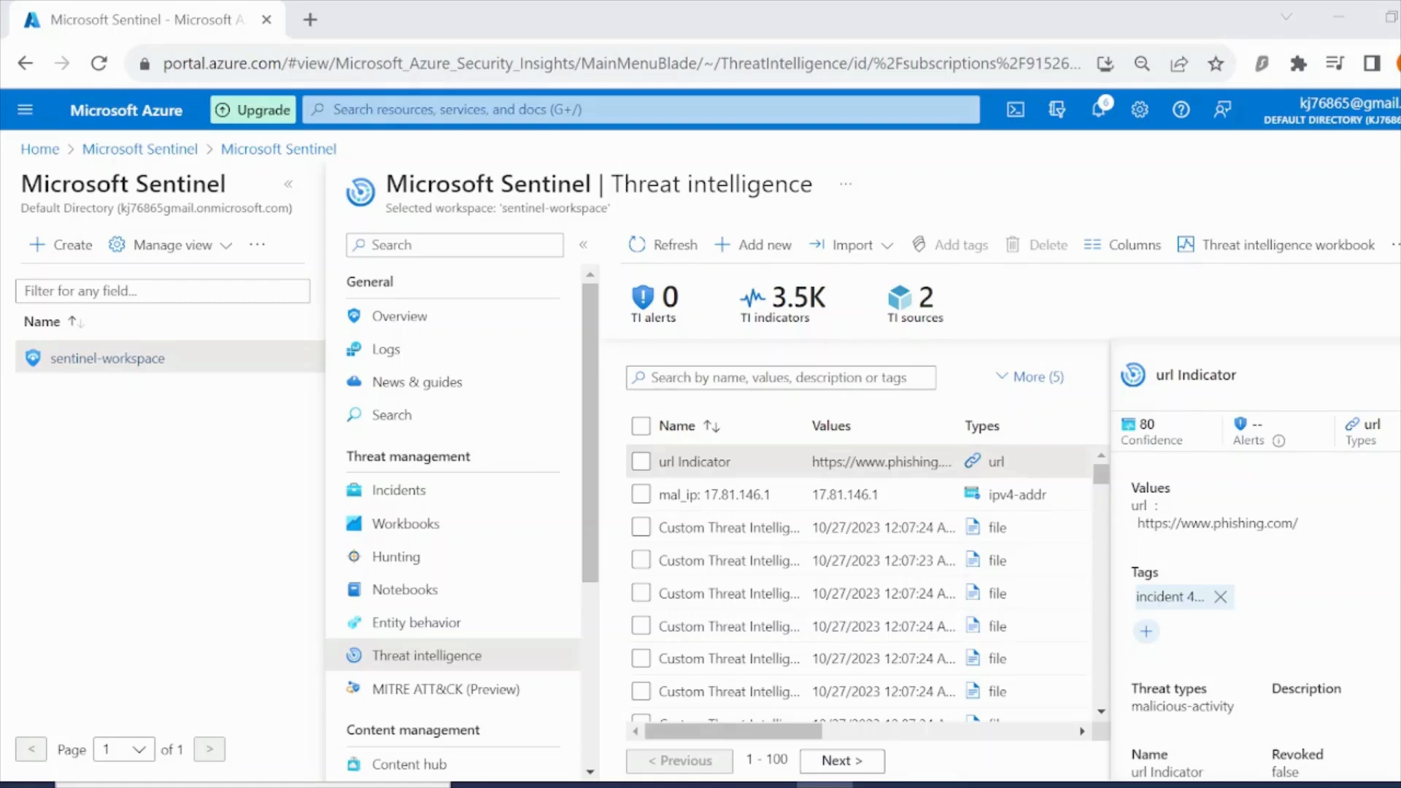
left_click(469, 356)
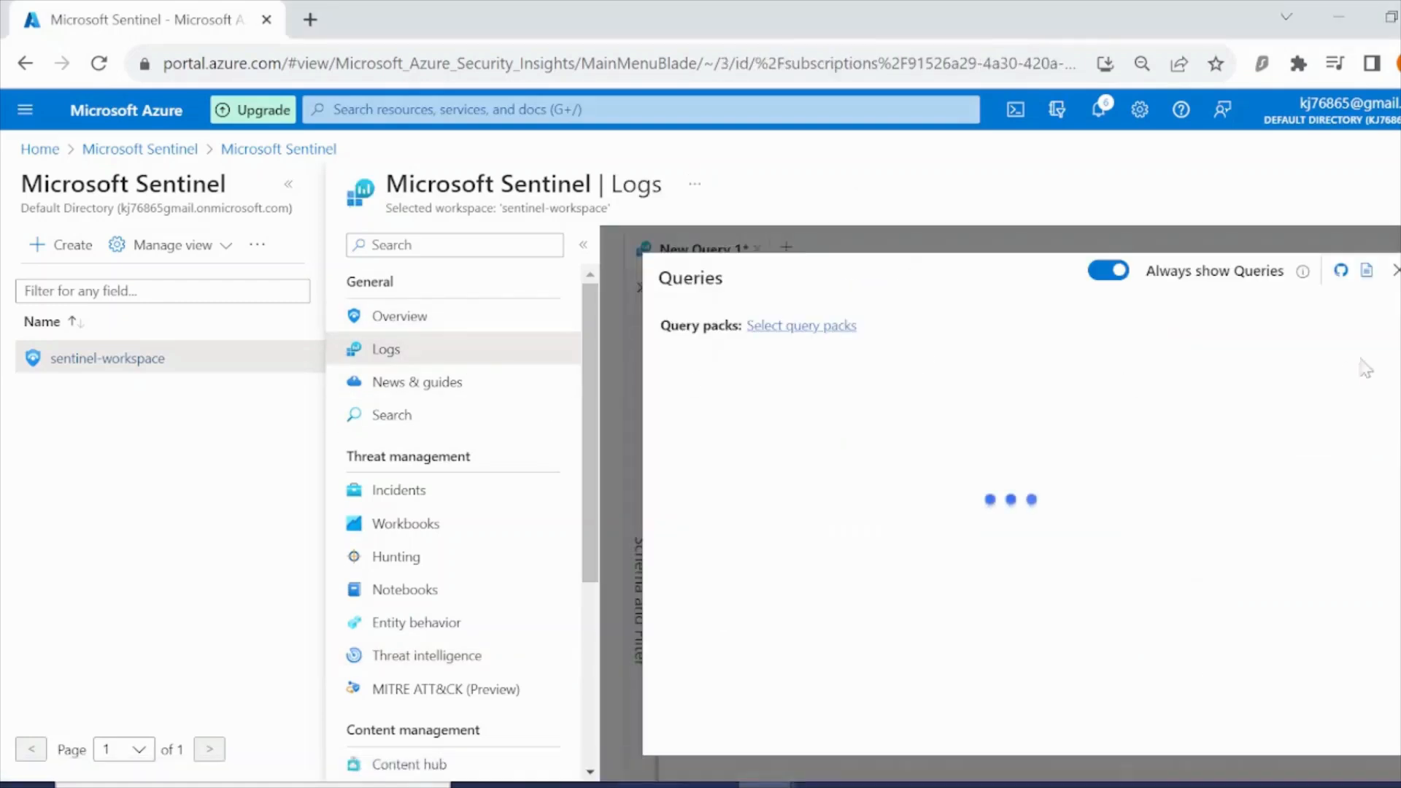
left_click(1396, 271)
type("ThreatIntelligenceIndicator | search \"https://www.phishing.com/\"")
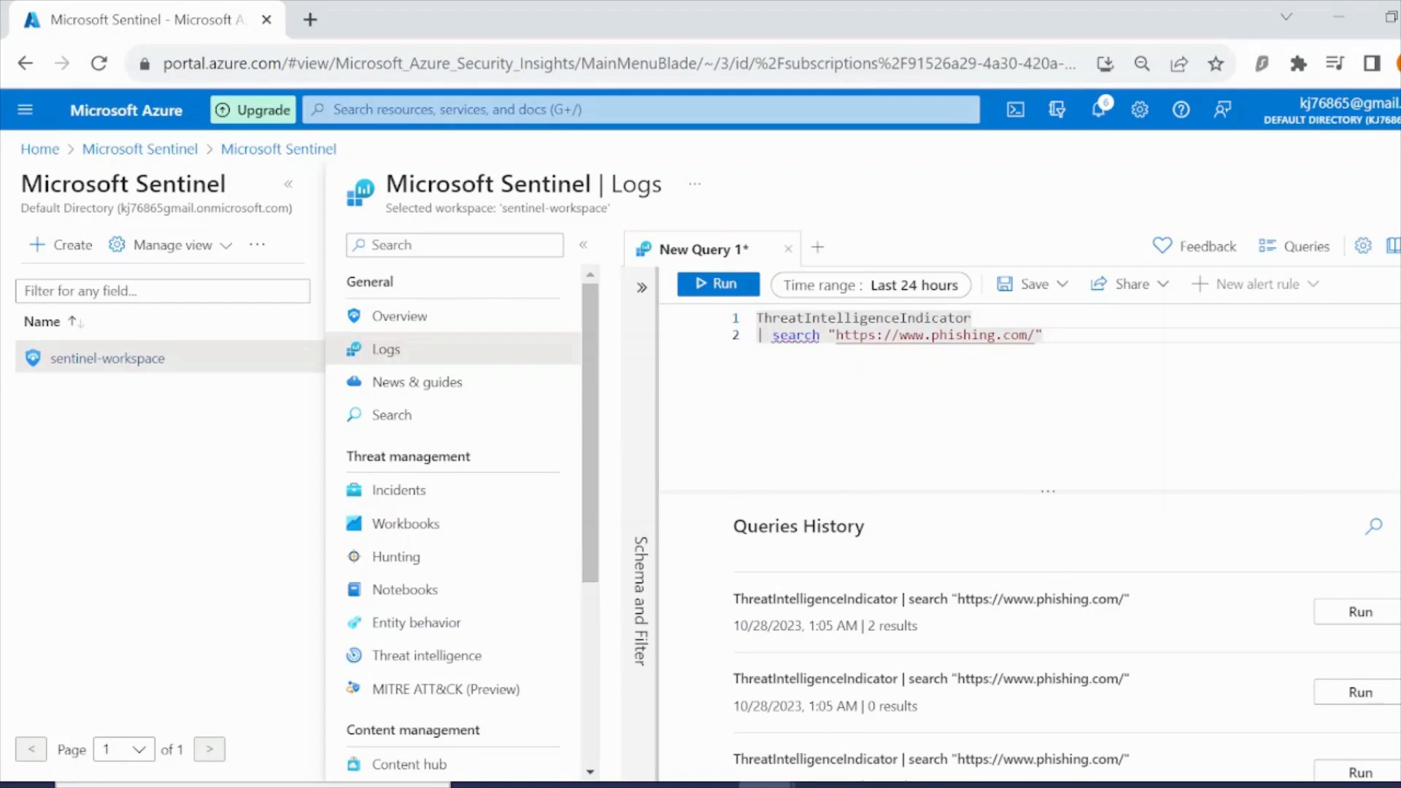
left_click(465, 660)
left_click(846, 198)
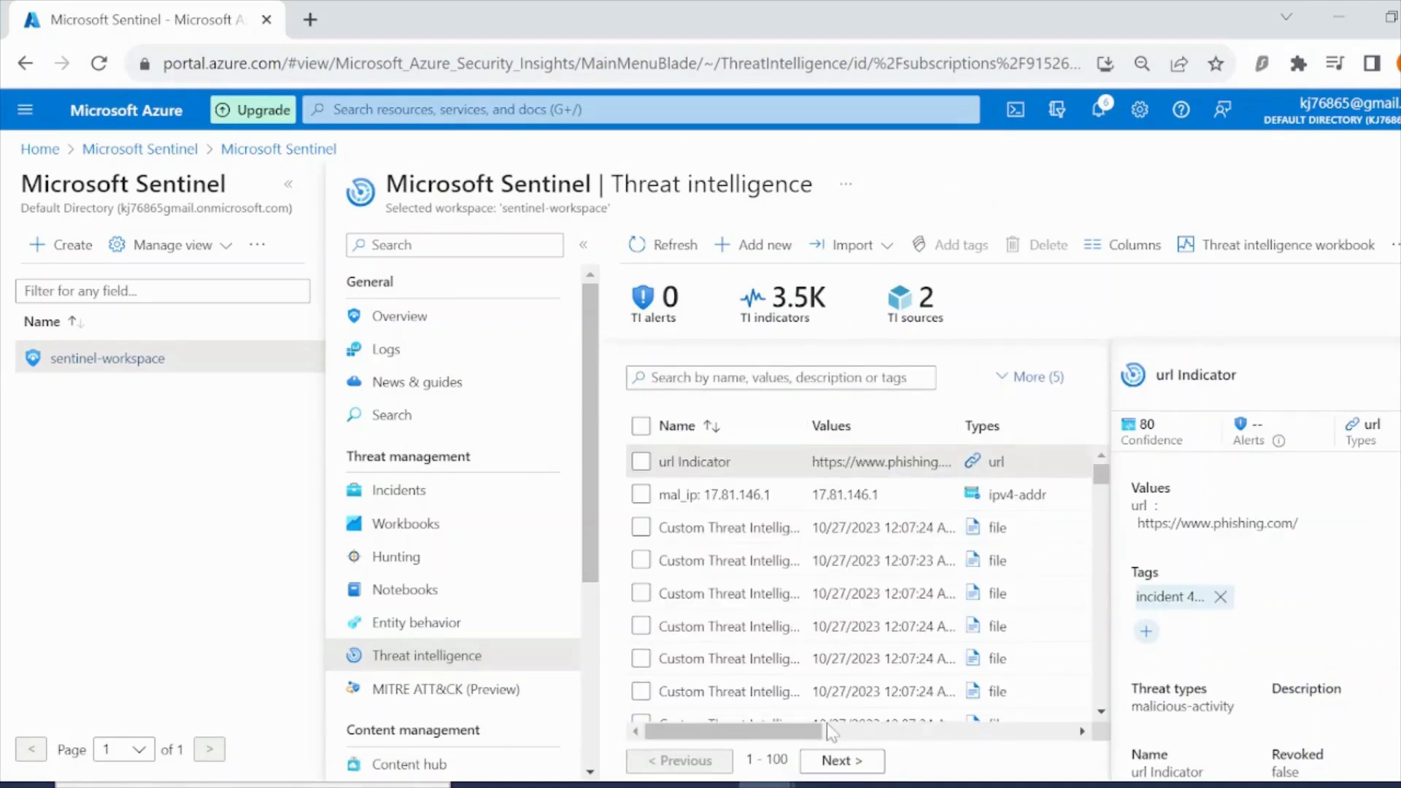
- Add the Description column to the indicator grid and review the Tags and Description columns
left_click_drag(818, 731, 793, 759)
left_click(1129, 248)
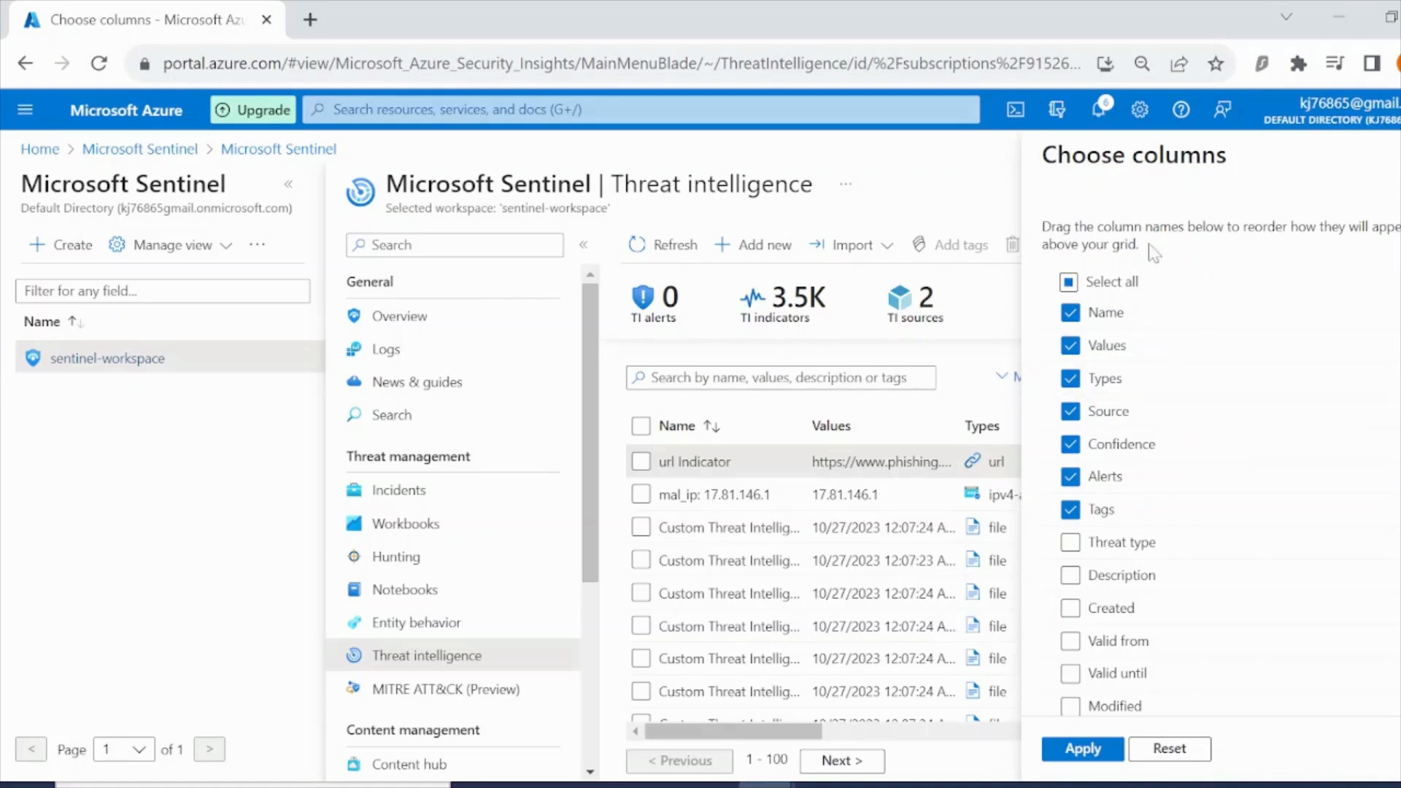
left_click(1069, 575)
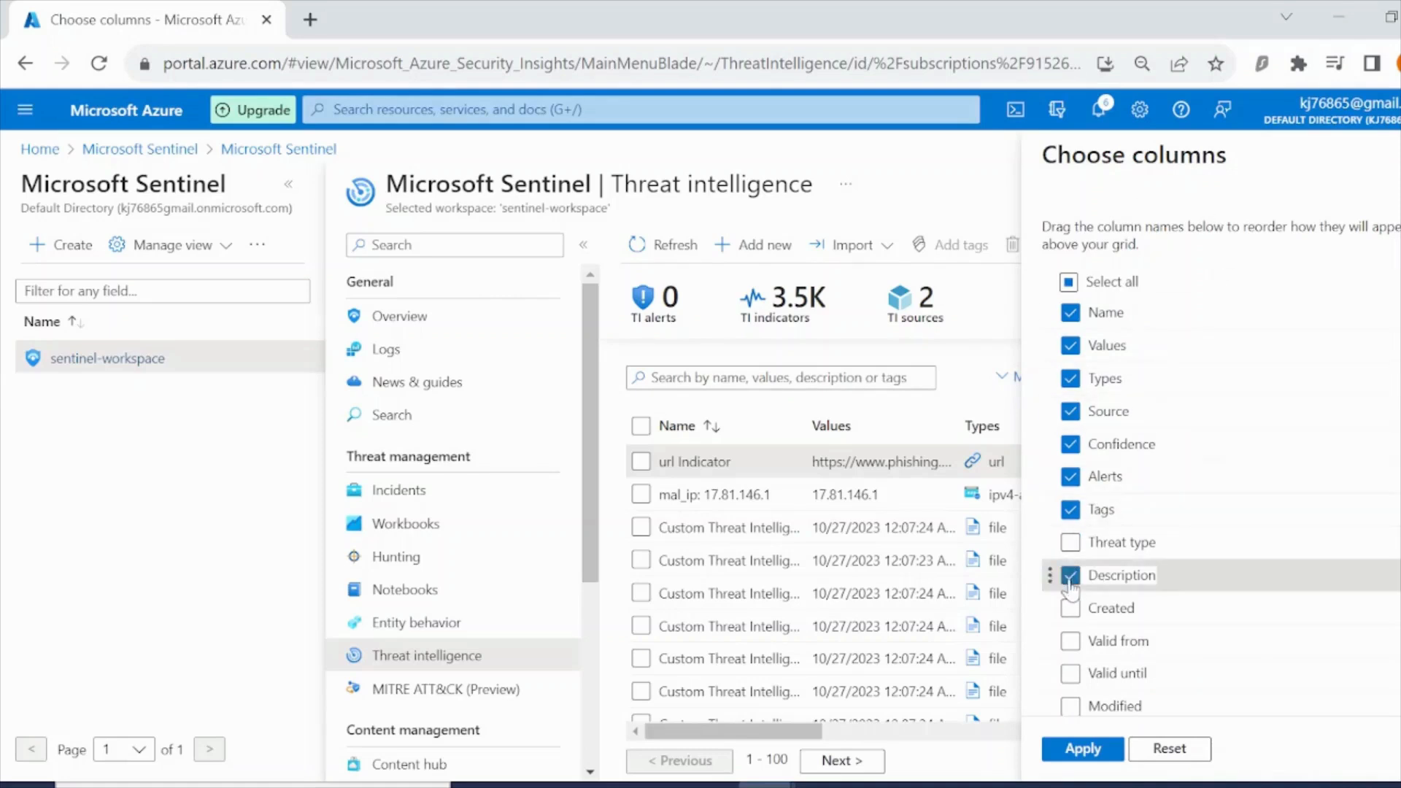
left_click(1082, 750)
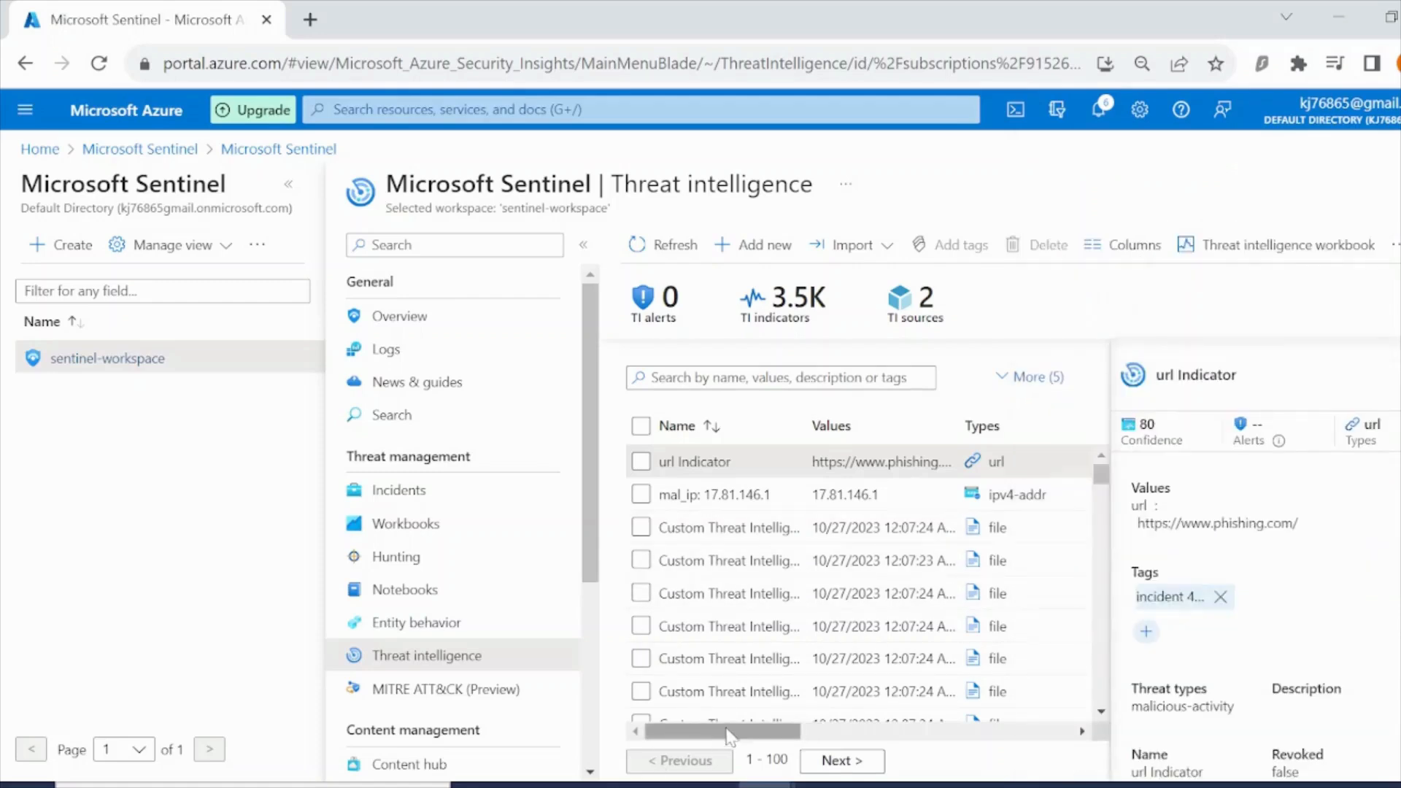
left_click_drag(733, 733, 1010, 752)
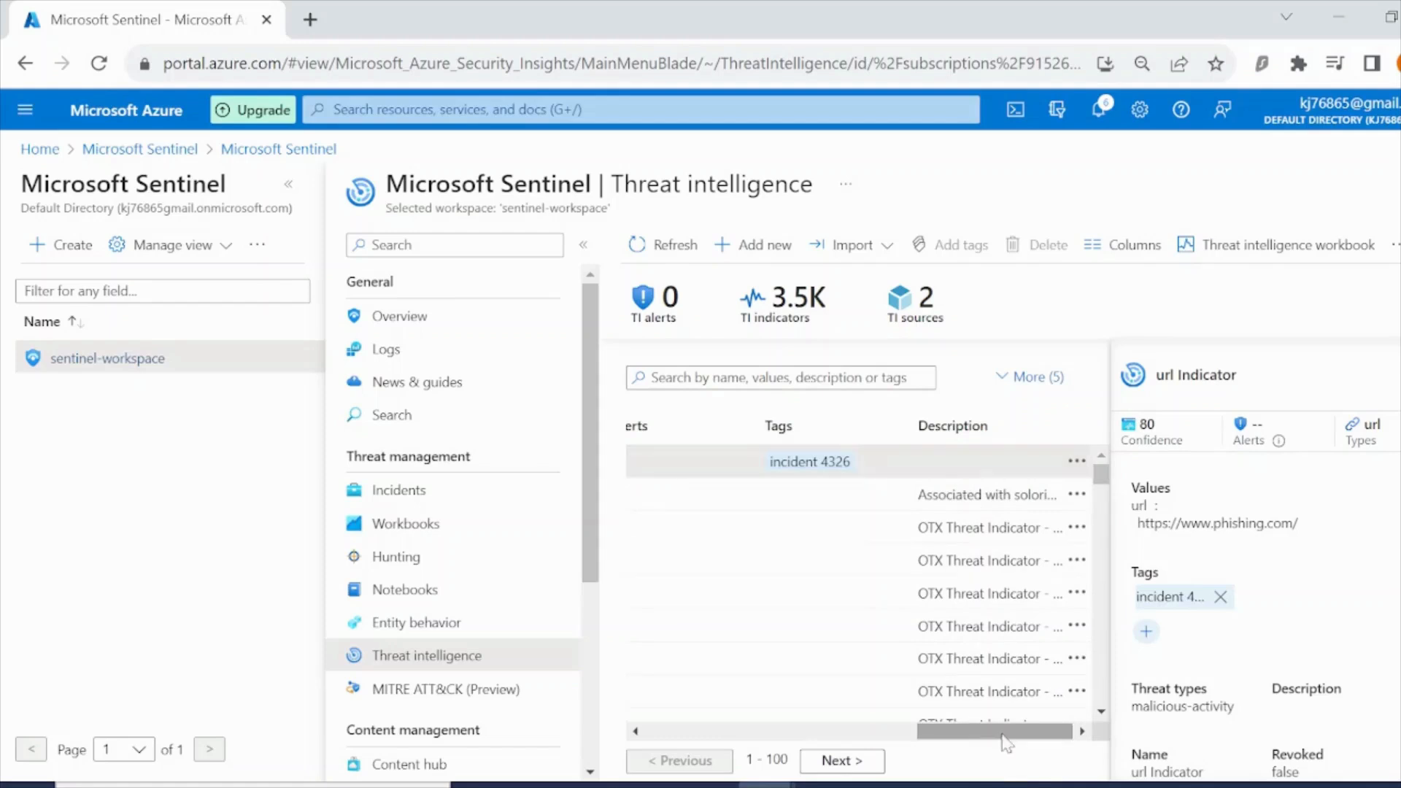
left_click_drag(1007, 732, 735, 731)
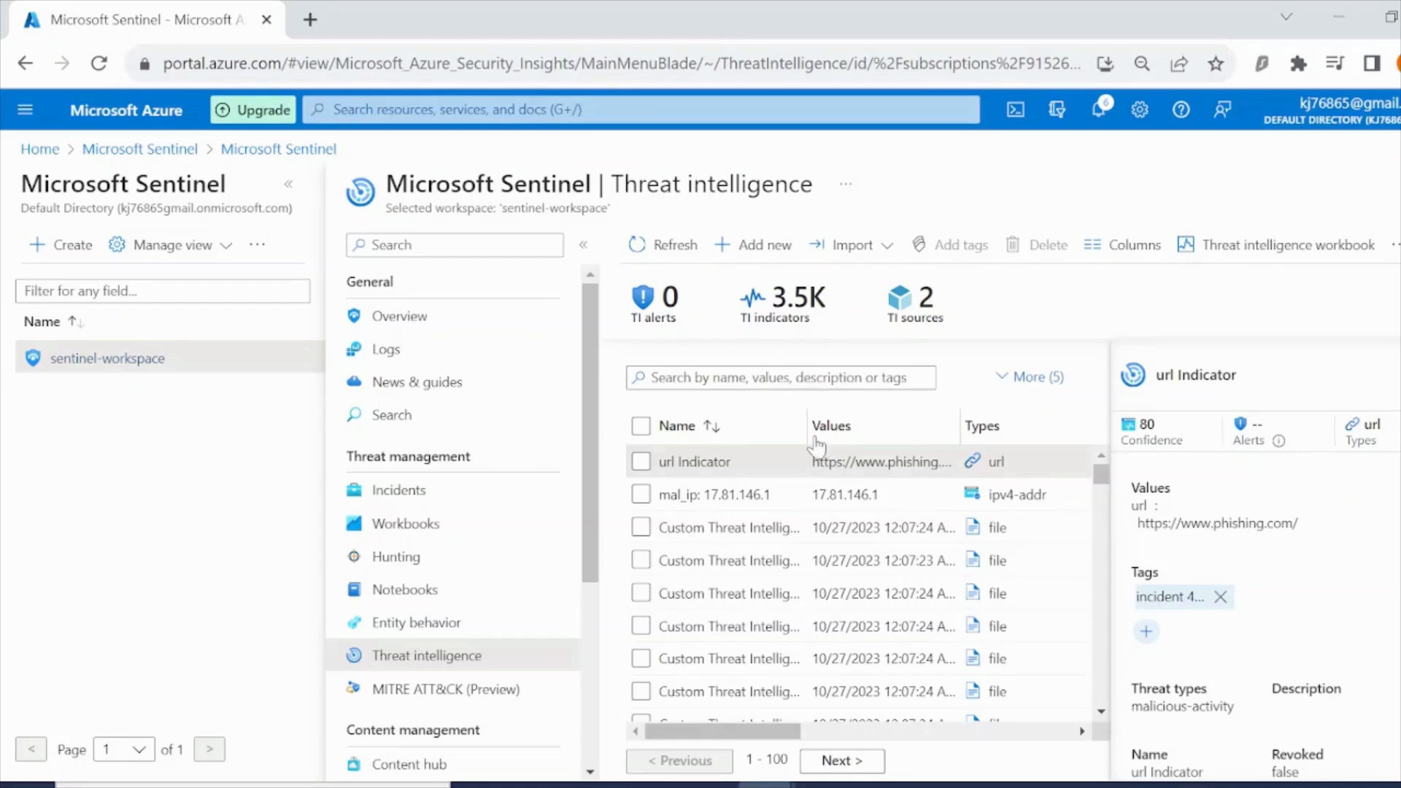
left_click(642, 463)
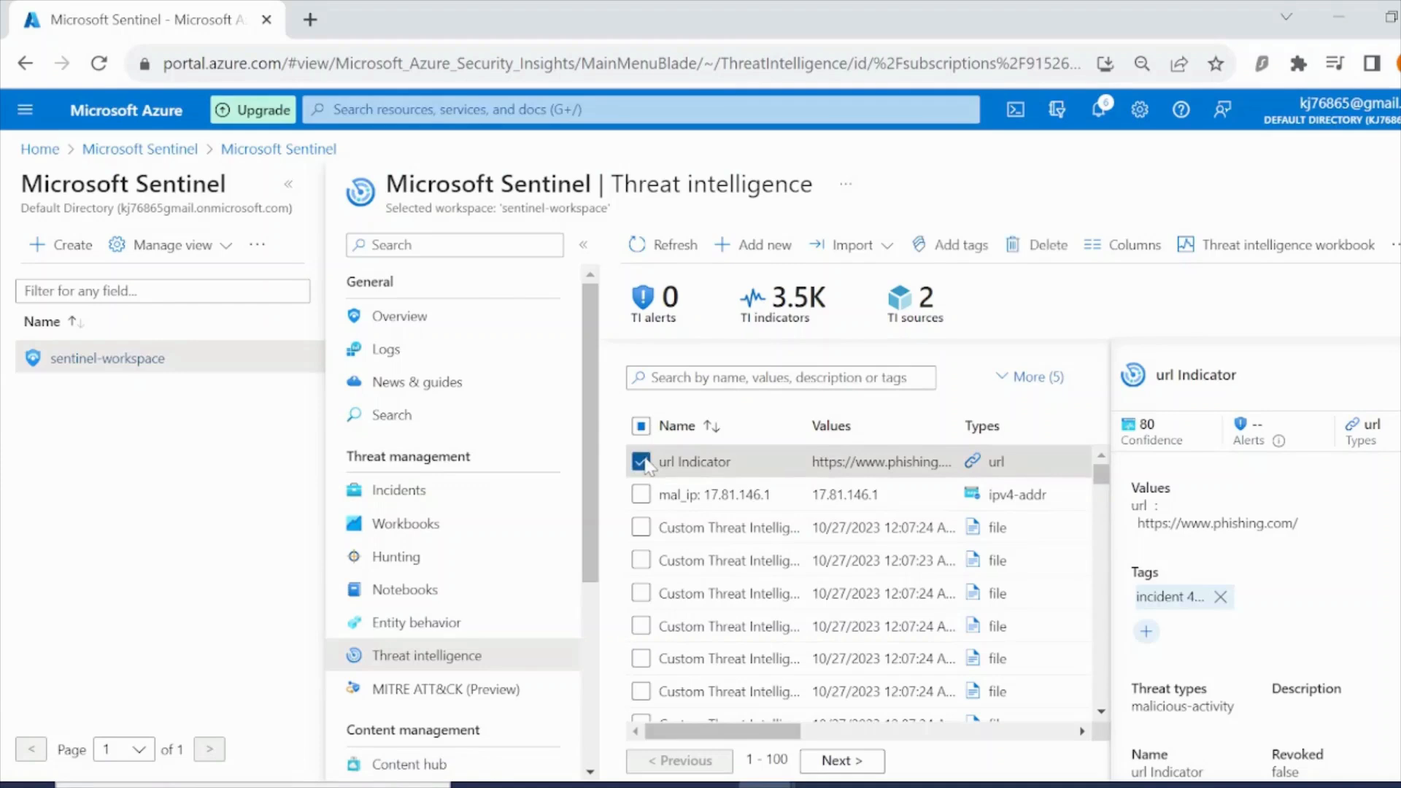
left_click(1050, 248)
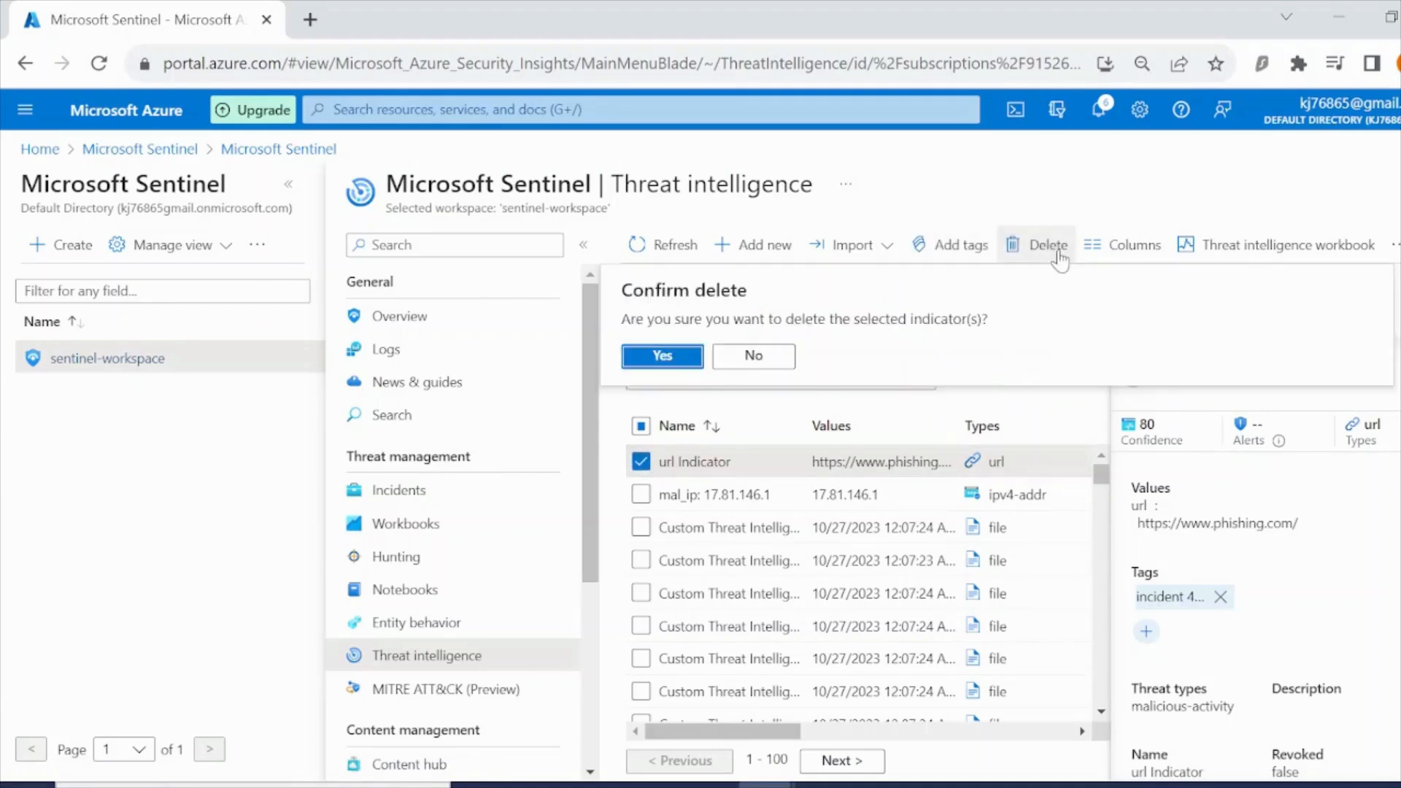
left_click(664, 357)
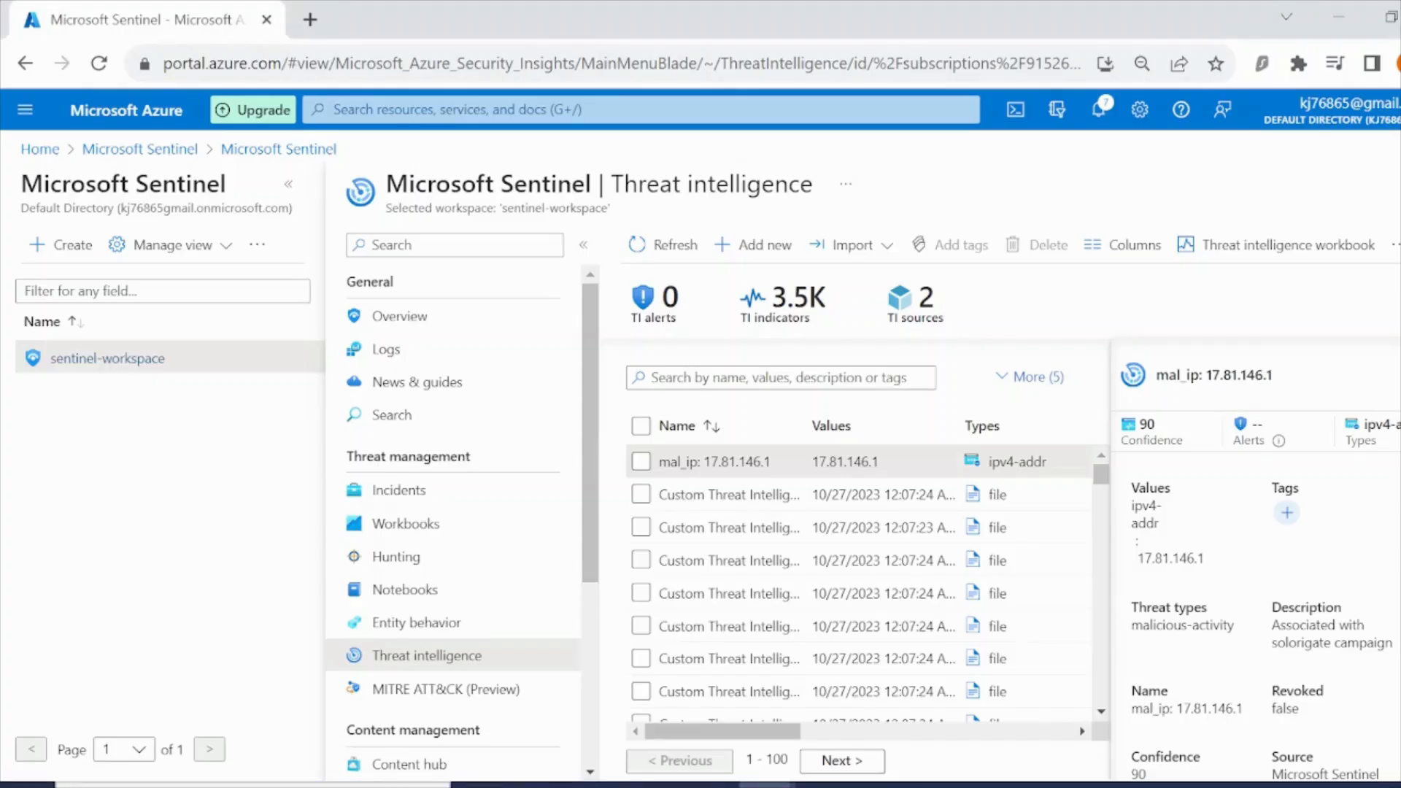
- Open the rule templates in the workspace's Analytics configuration
scroll(453, 598, "down", 3)
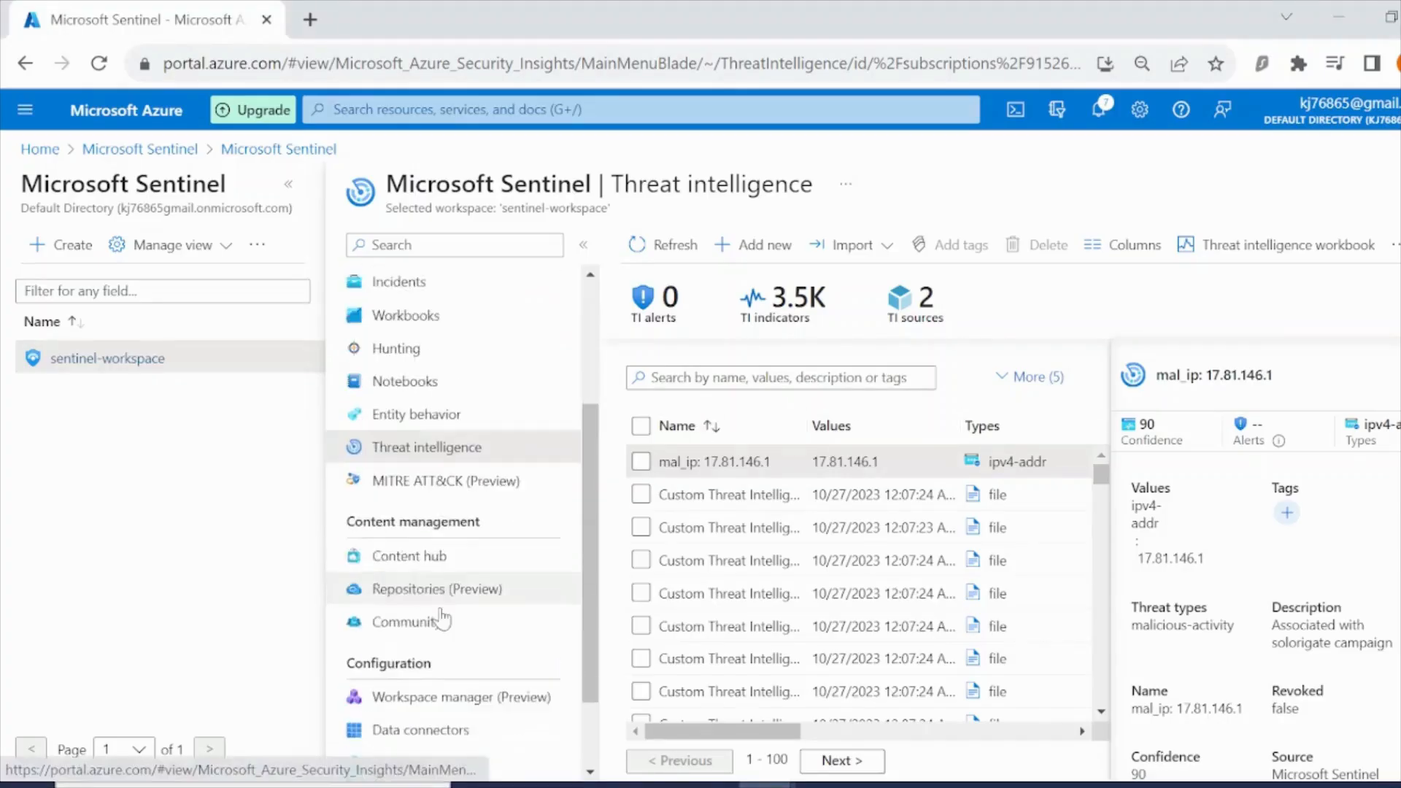
scroll(442, 618, "down", 1)
left_click(447, 741)
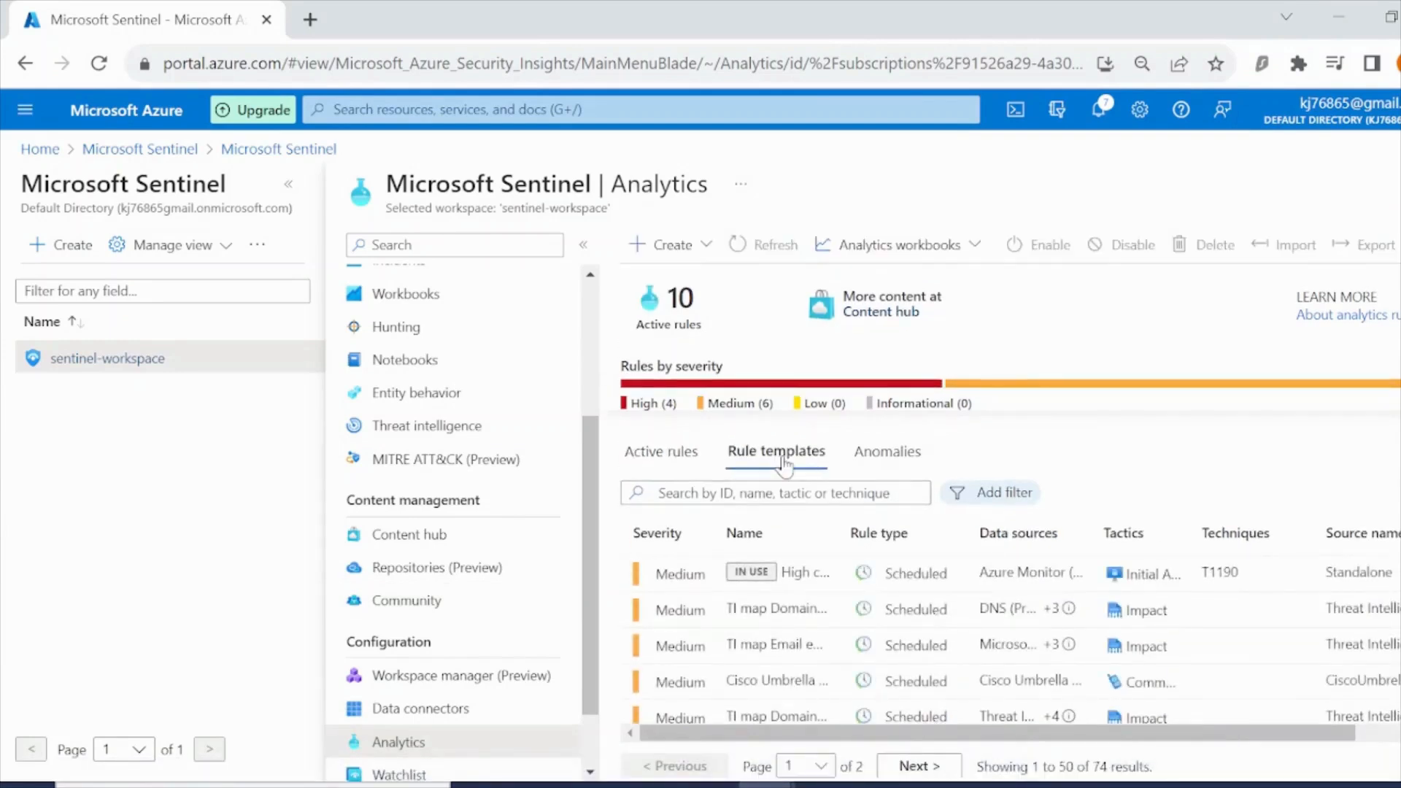
left_click(1009, 493)
left_click(1109, 706)
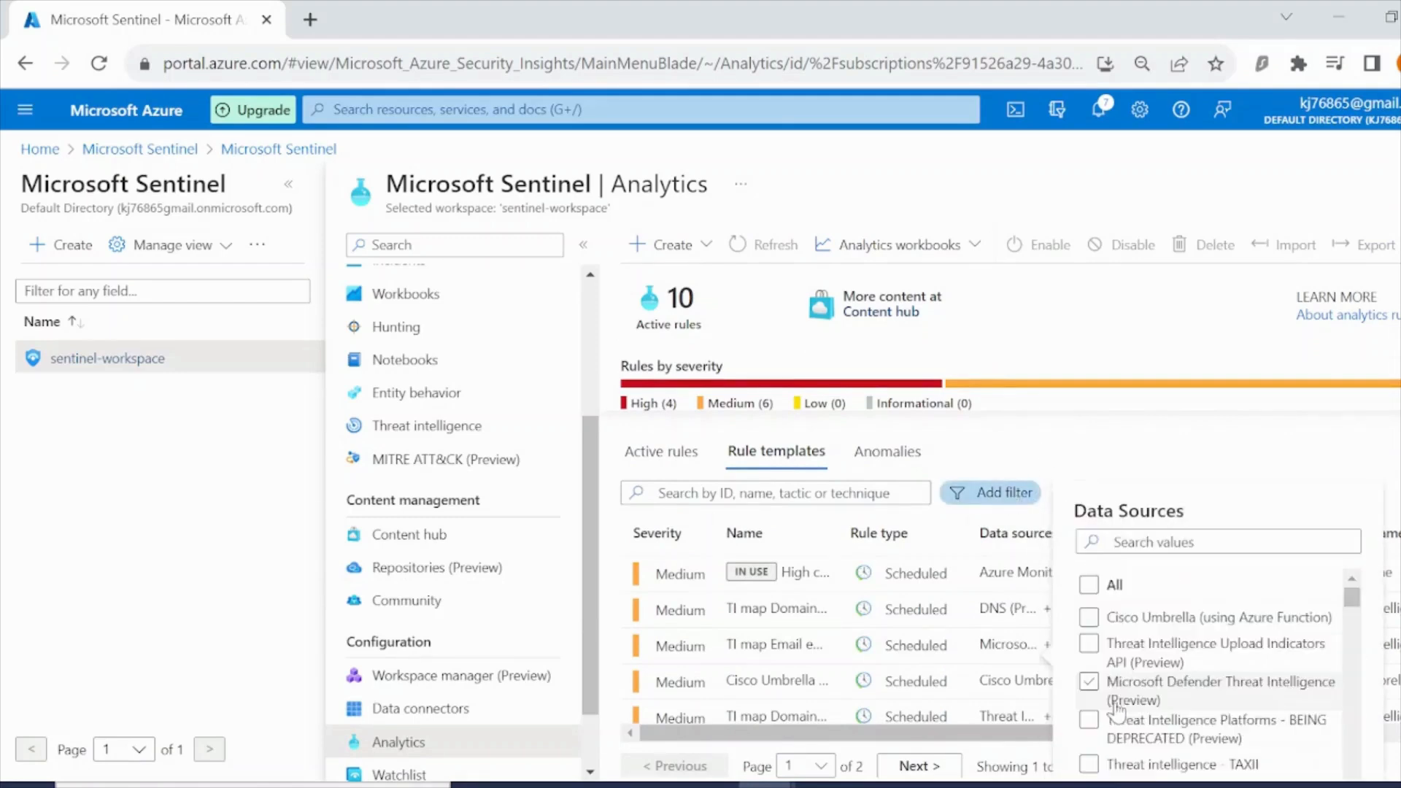
scroll(1159, 629, "down", 5)
scroll(1159, 629, "up", 5)
left_click(1092, 328)
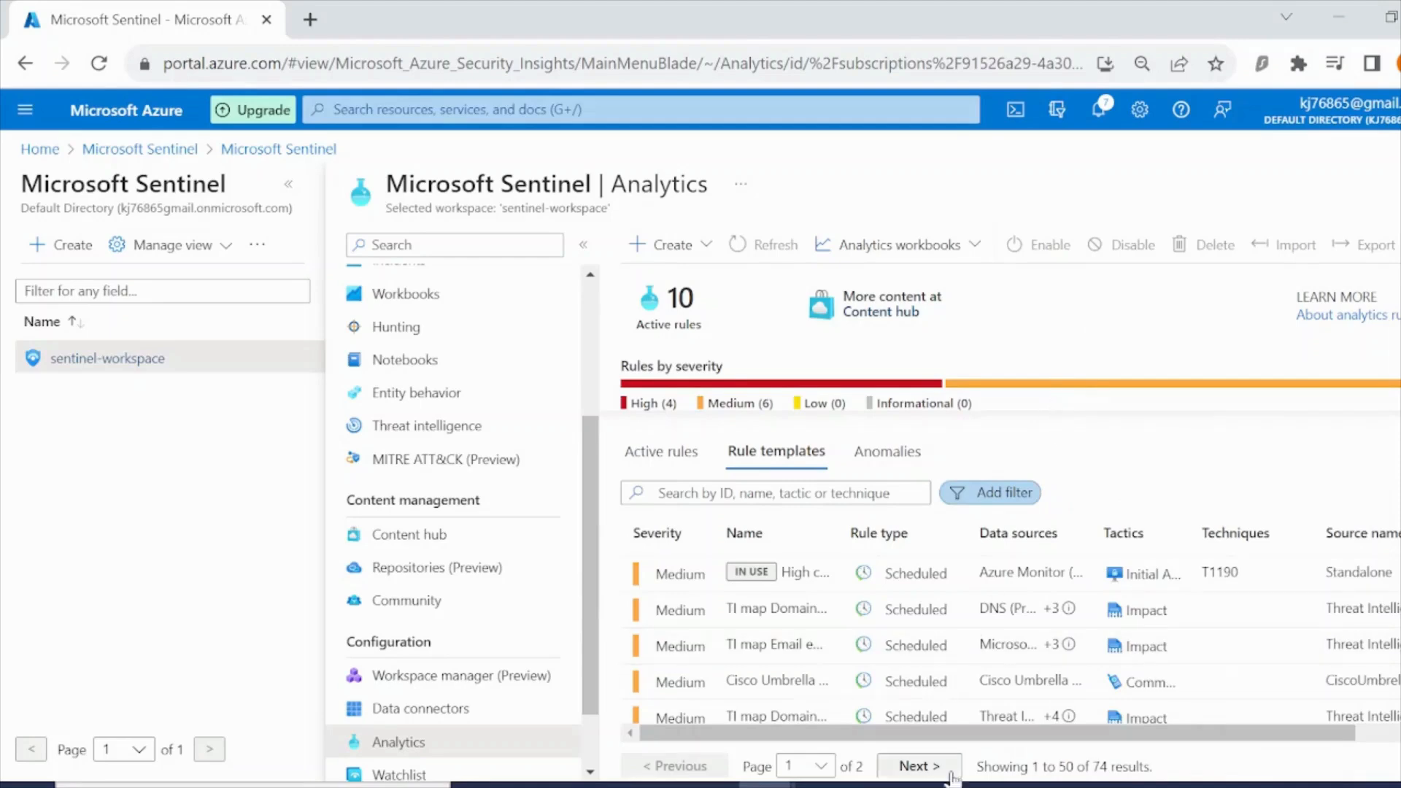
- Filter the rule templates by the Threat Intelligence Platforms - BEING DEPRECATED (Preview) data source, and remove that data source filter again
left_click(1001, 496)
left_click(1127, 706)
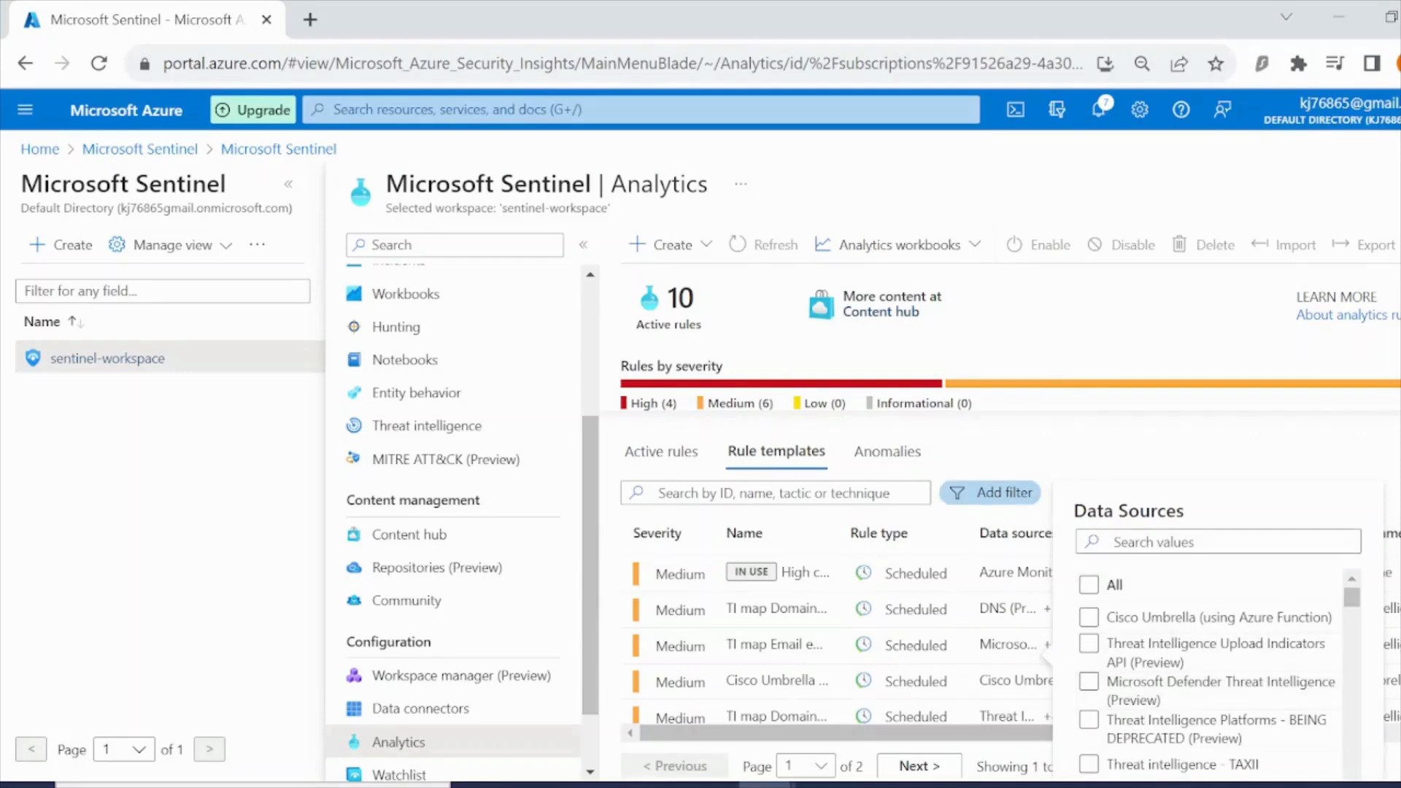
left_click(1167, 651)
scroll(1226, 679, "down", 1)
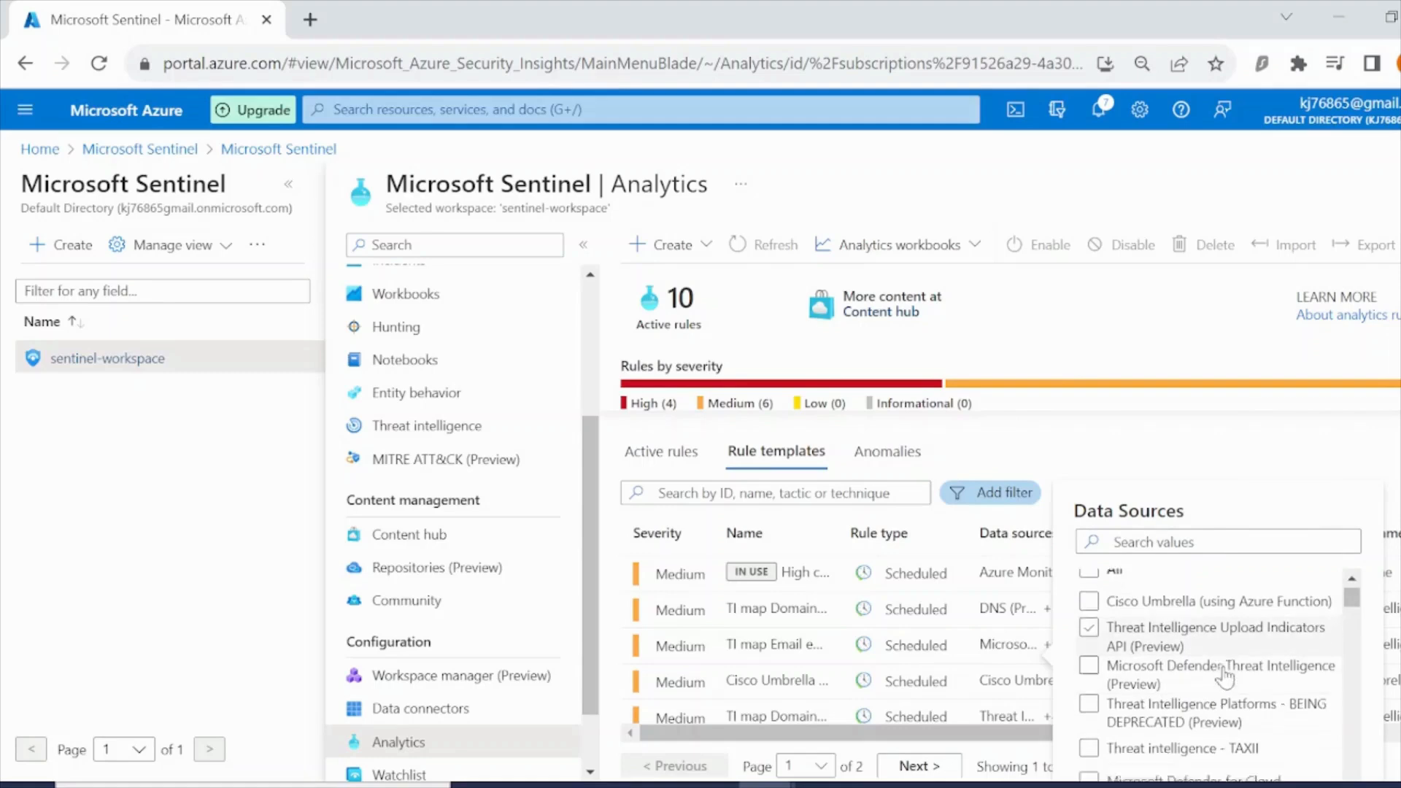
scroll(1224, 677, "down", 3)
left_click(1103, 611)
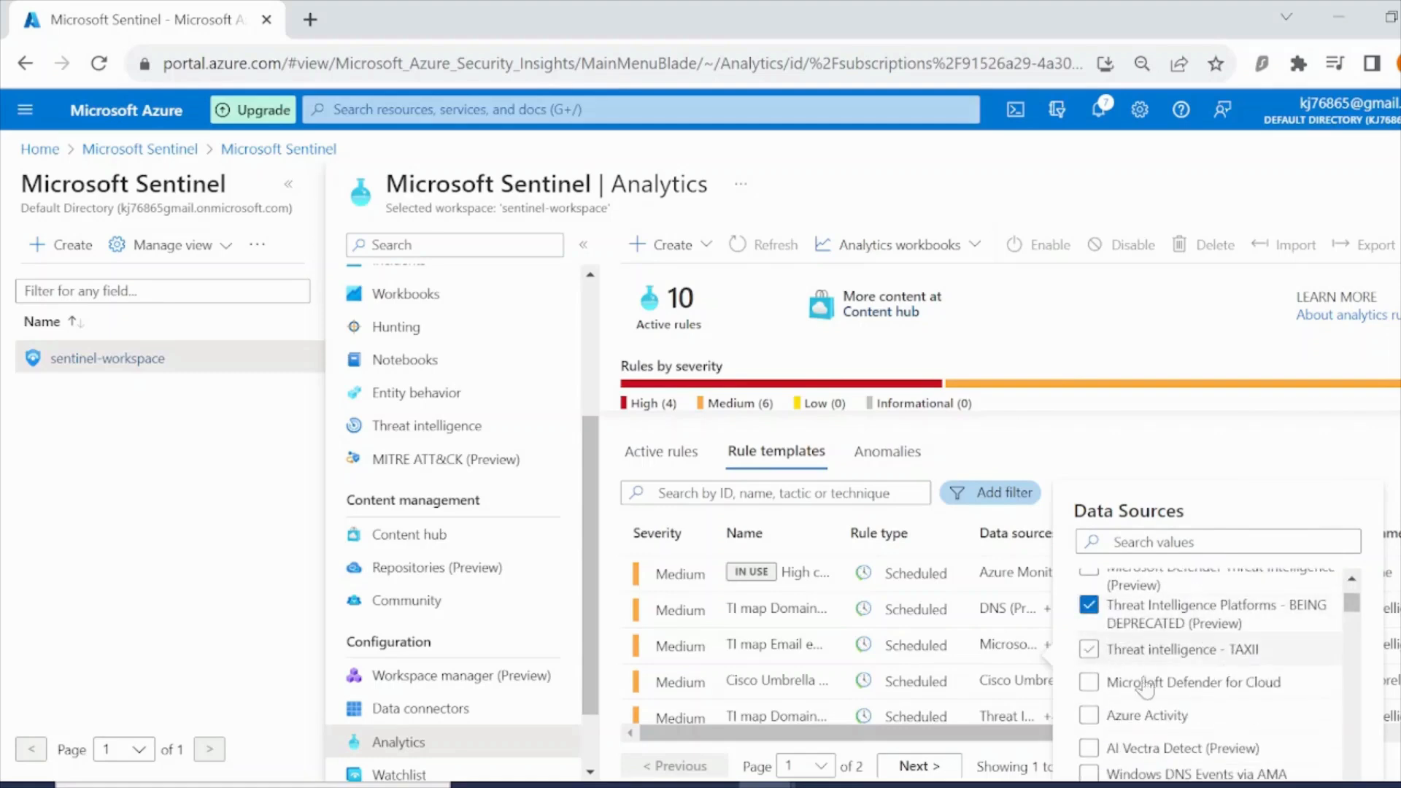
scroll(1167, 700, "down", 10)
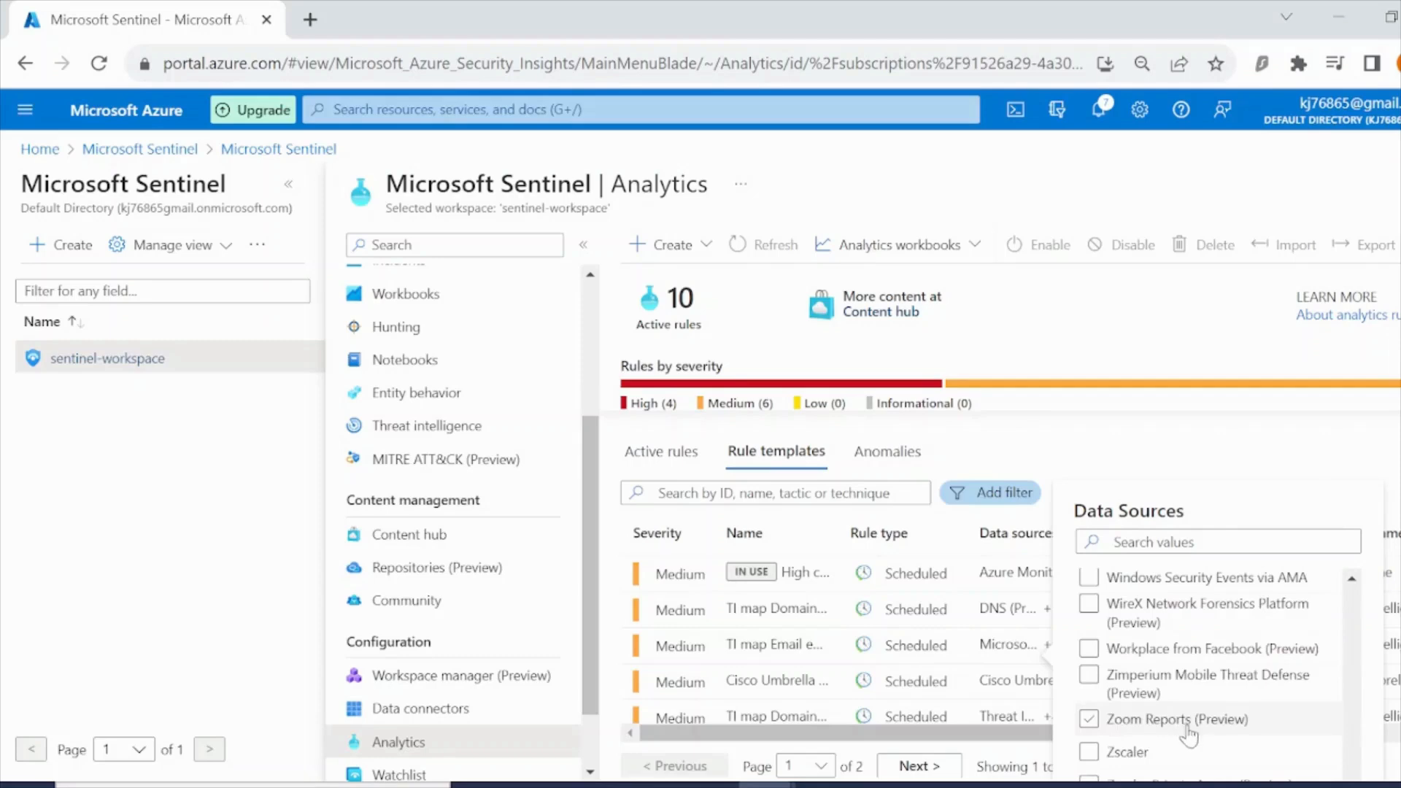
left_click_drag(1055, 7, 1076, 31)
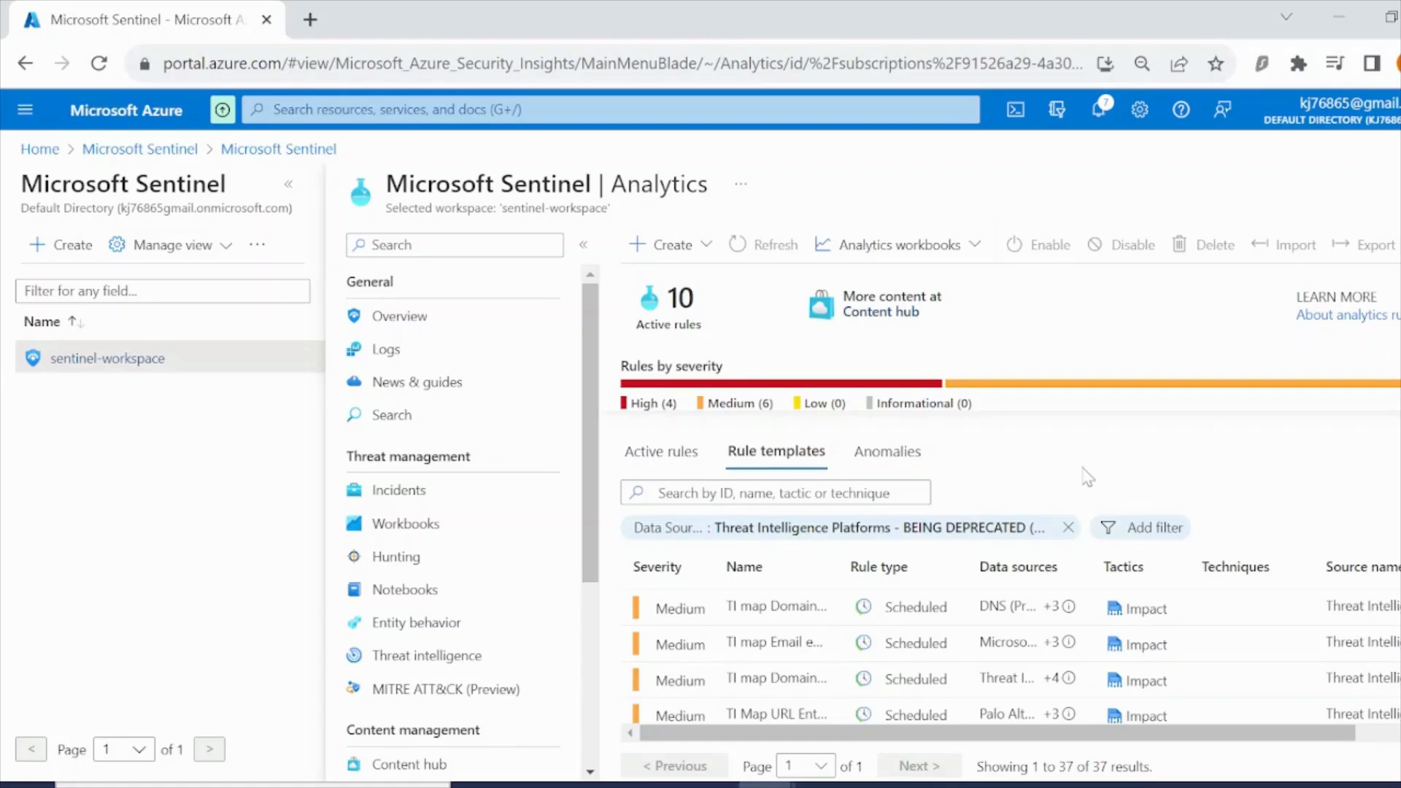
left_click(1067, 526)
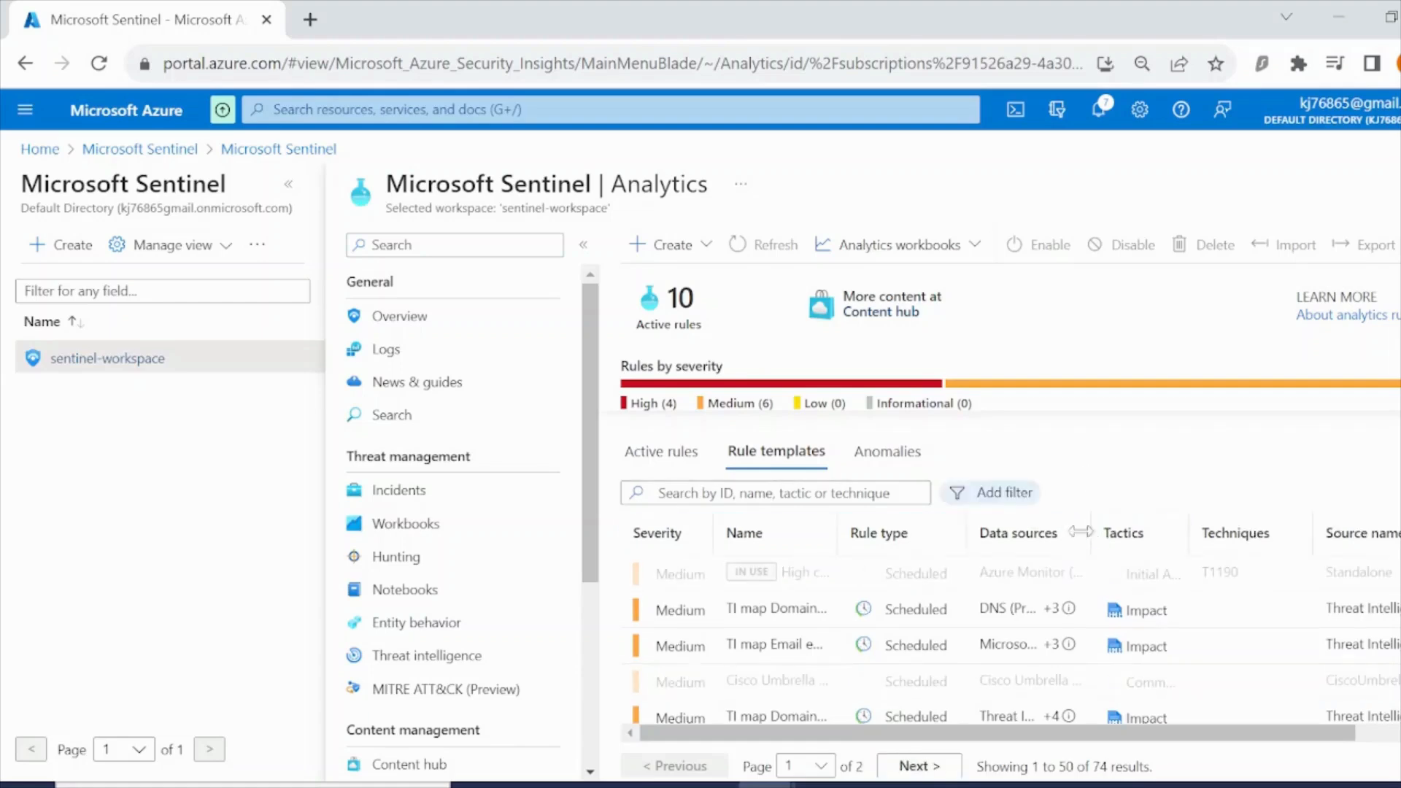
- Filter the rule templates by the rule type Threat Intelligence
left_click(1018, 496)
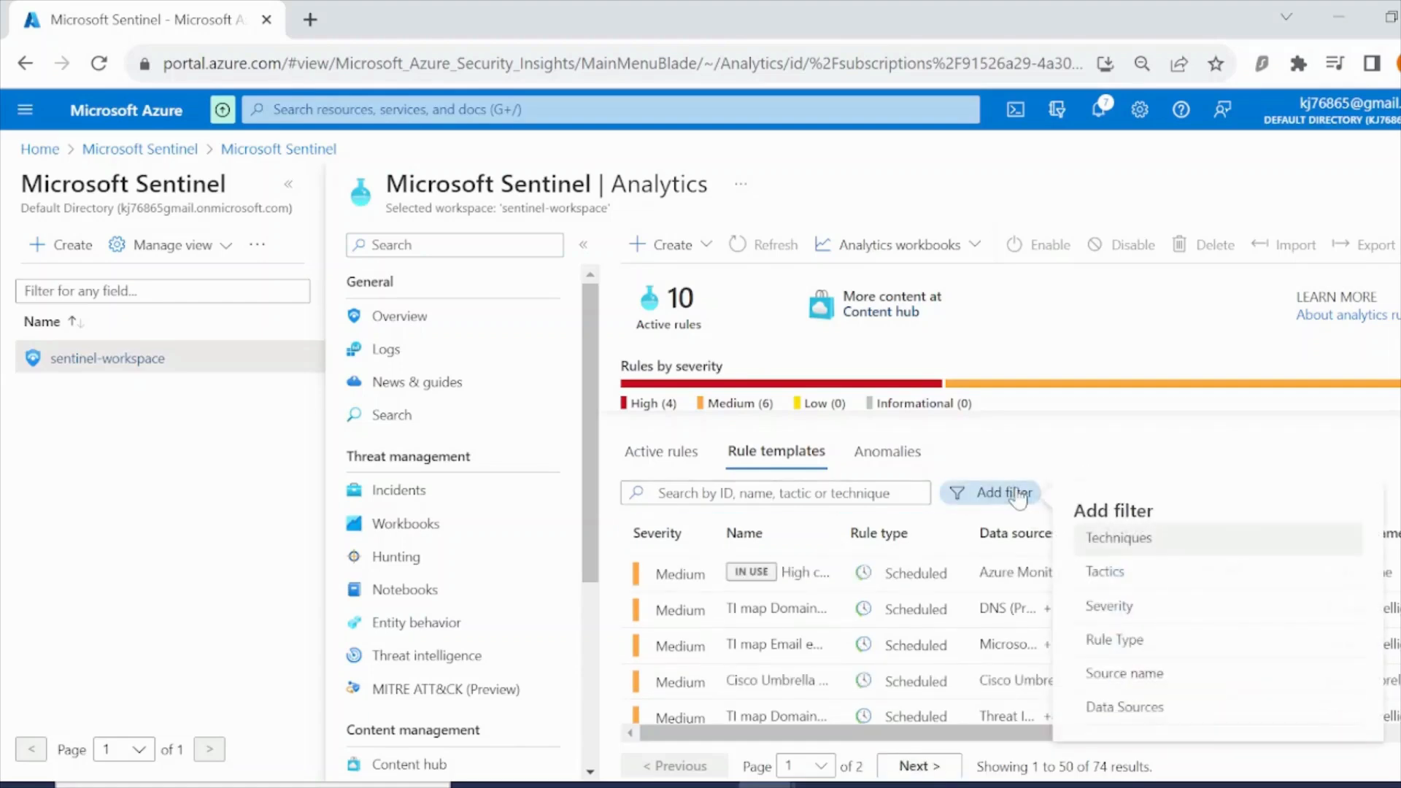
left_click(1159, 639)
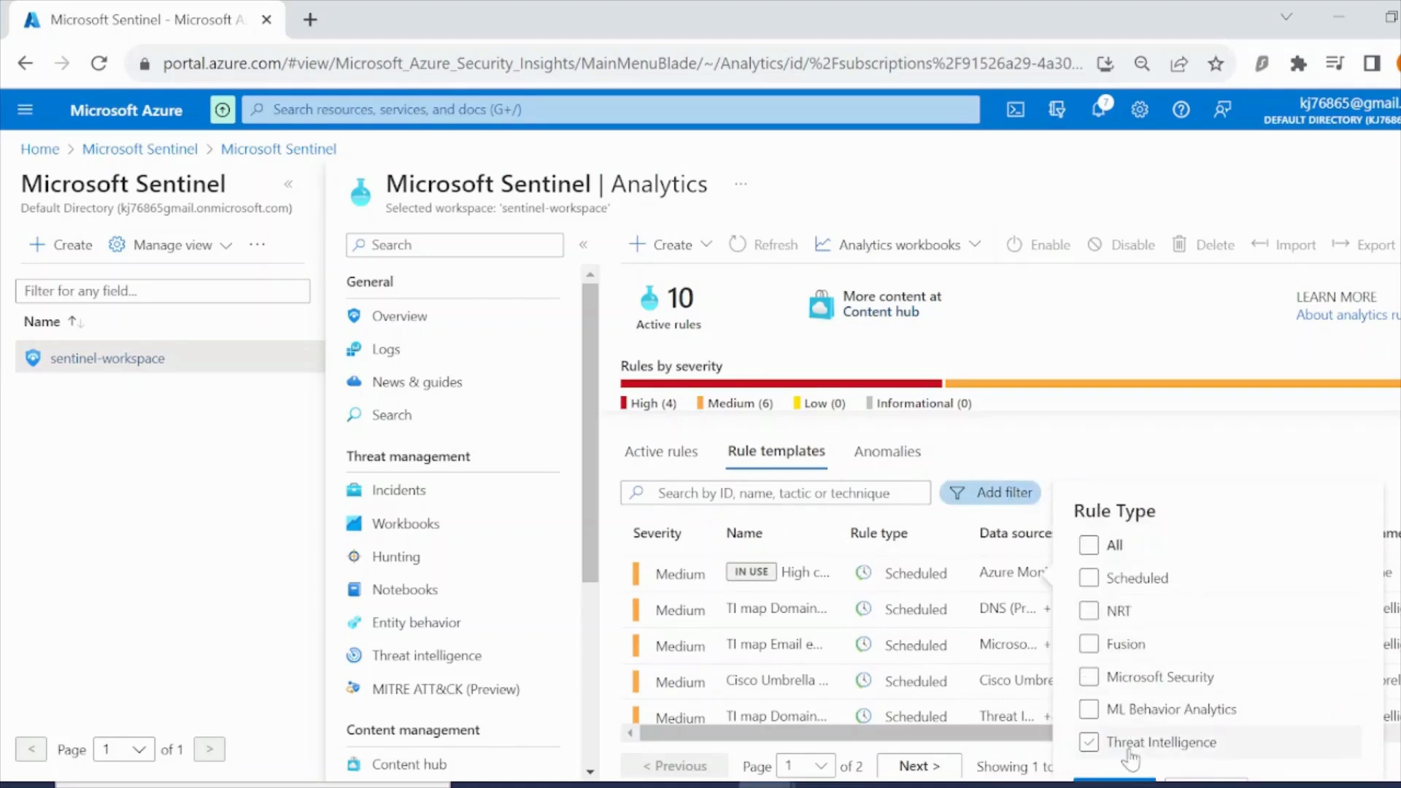
left_click(1089, 742)
left_click(1124, 780)
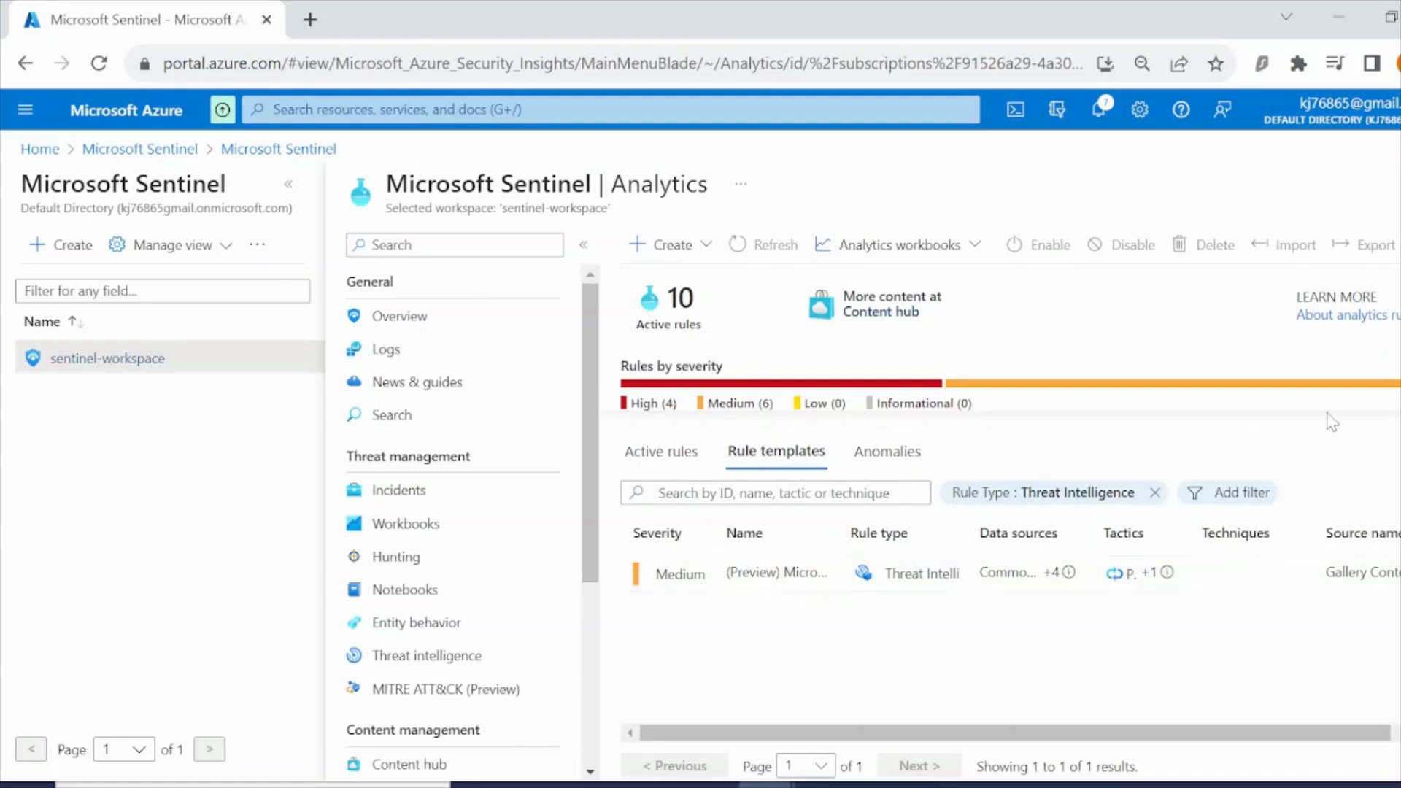
- Open the details of the Microsoft Defender Threat Intelligence rule template and examine its description, data sources, tactics and template update date
left_click(1394, 422)
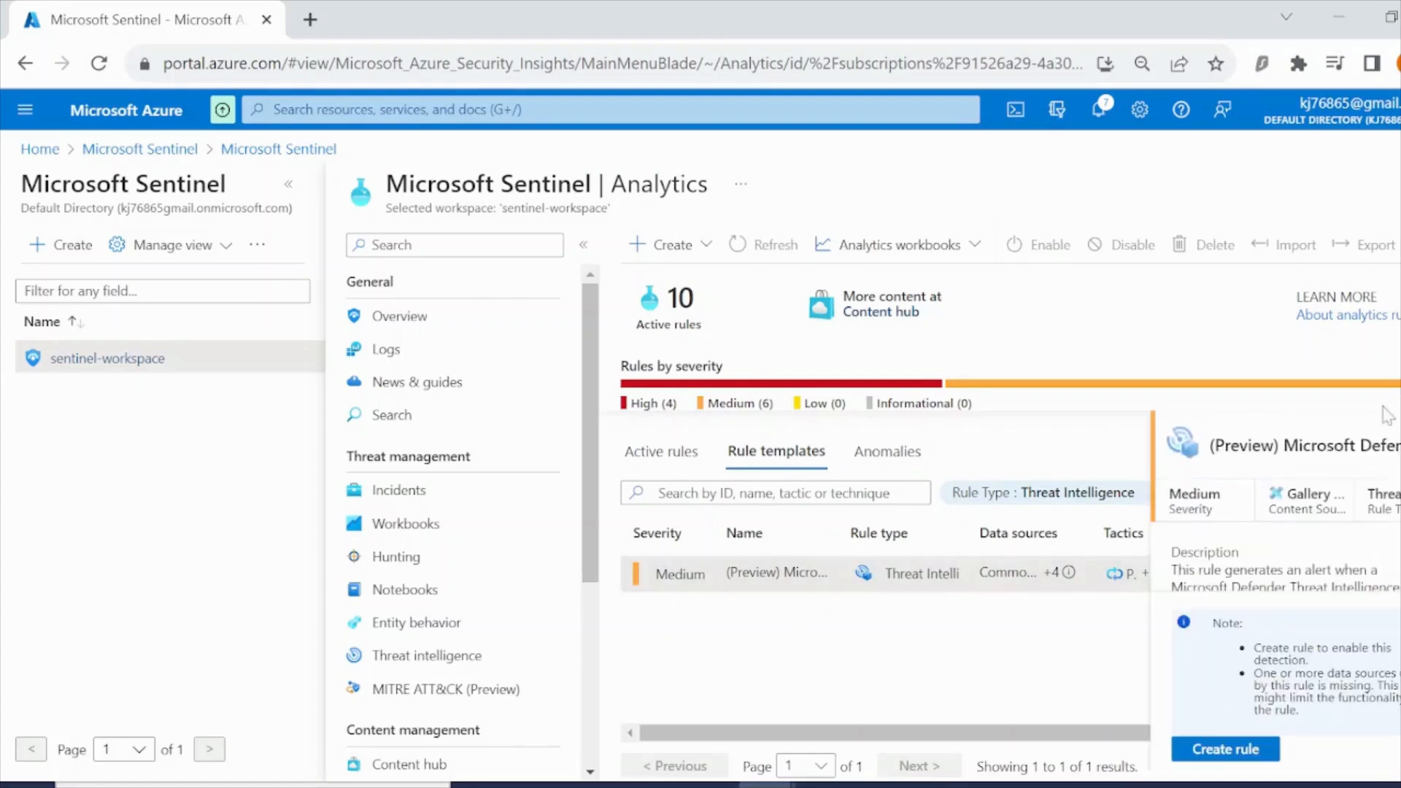
scroll(1271, 558, "down", 5)
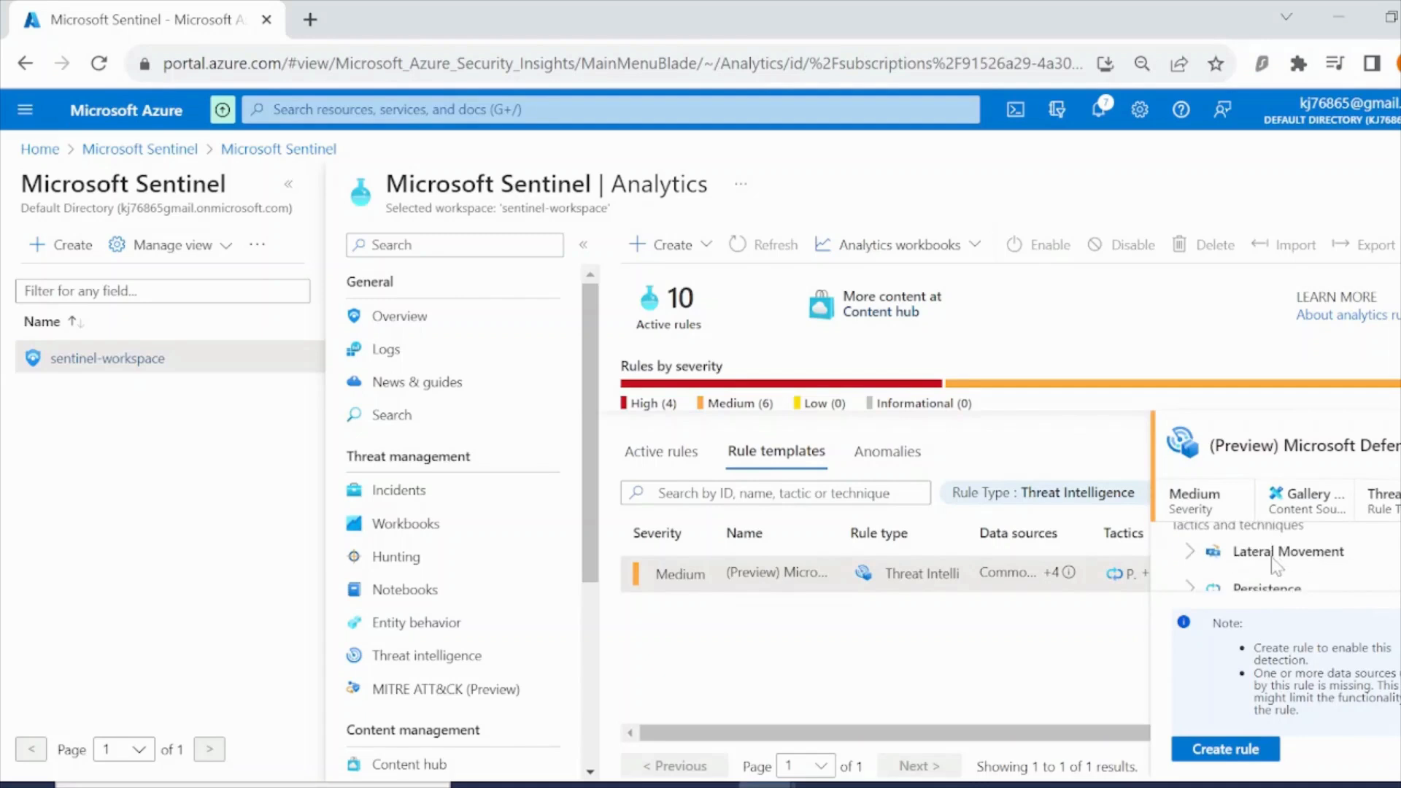
scroll(1271, 557, "up", 4)
scroll(1271, 557, "down", 2)
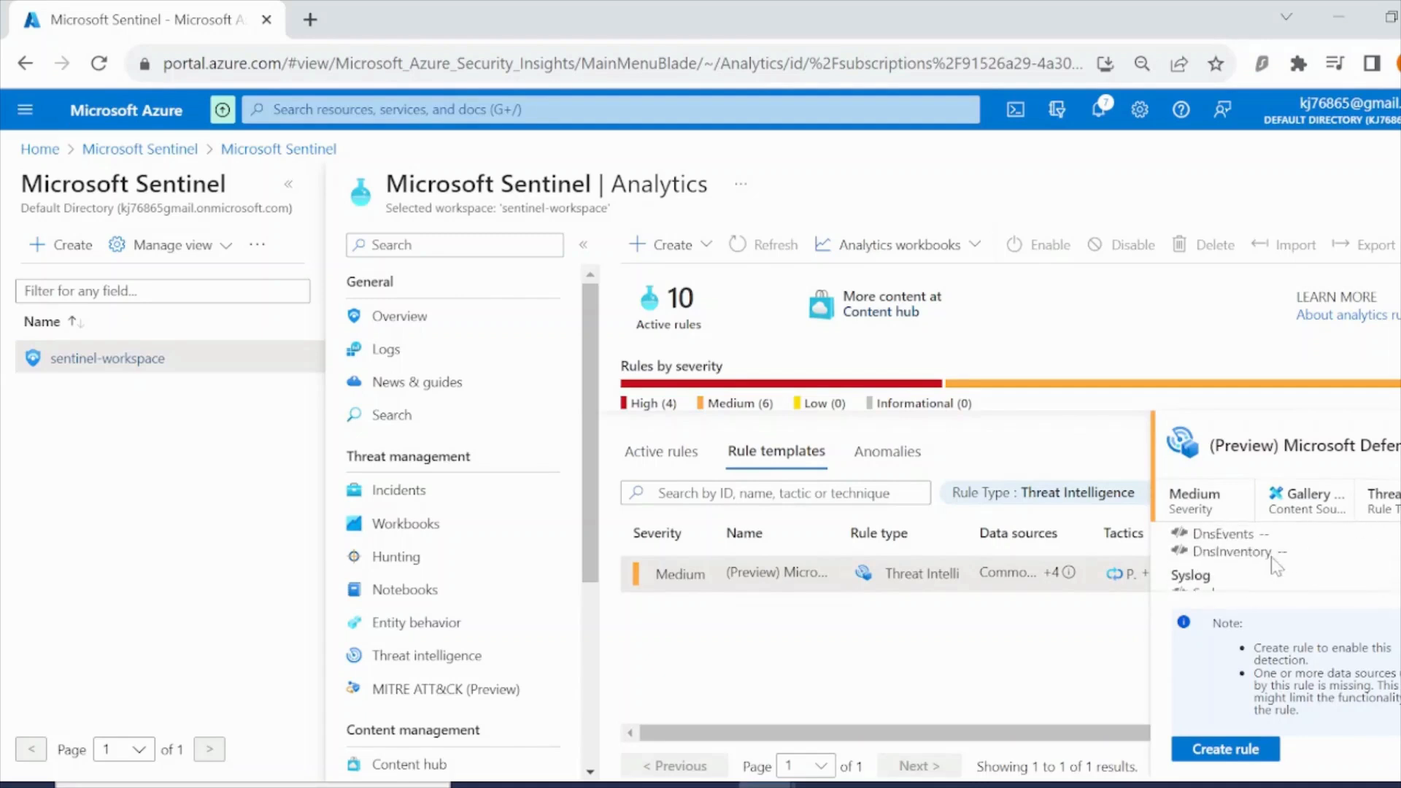
scroll(1271, 559, "up", 1)
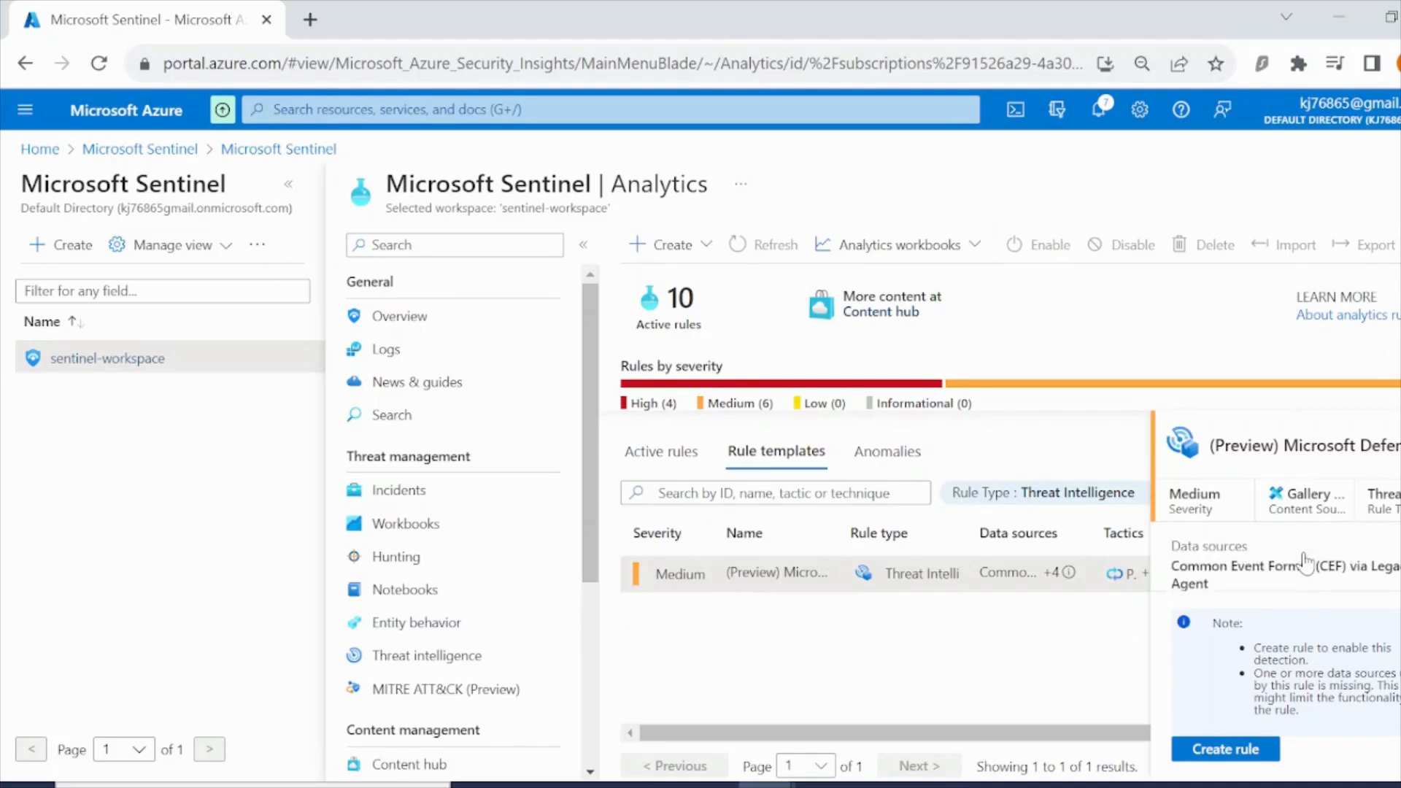
scroll(1305, 562, "down", 3)
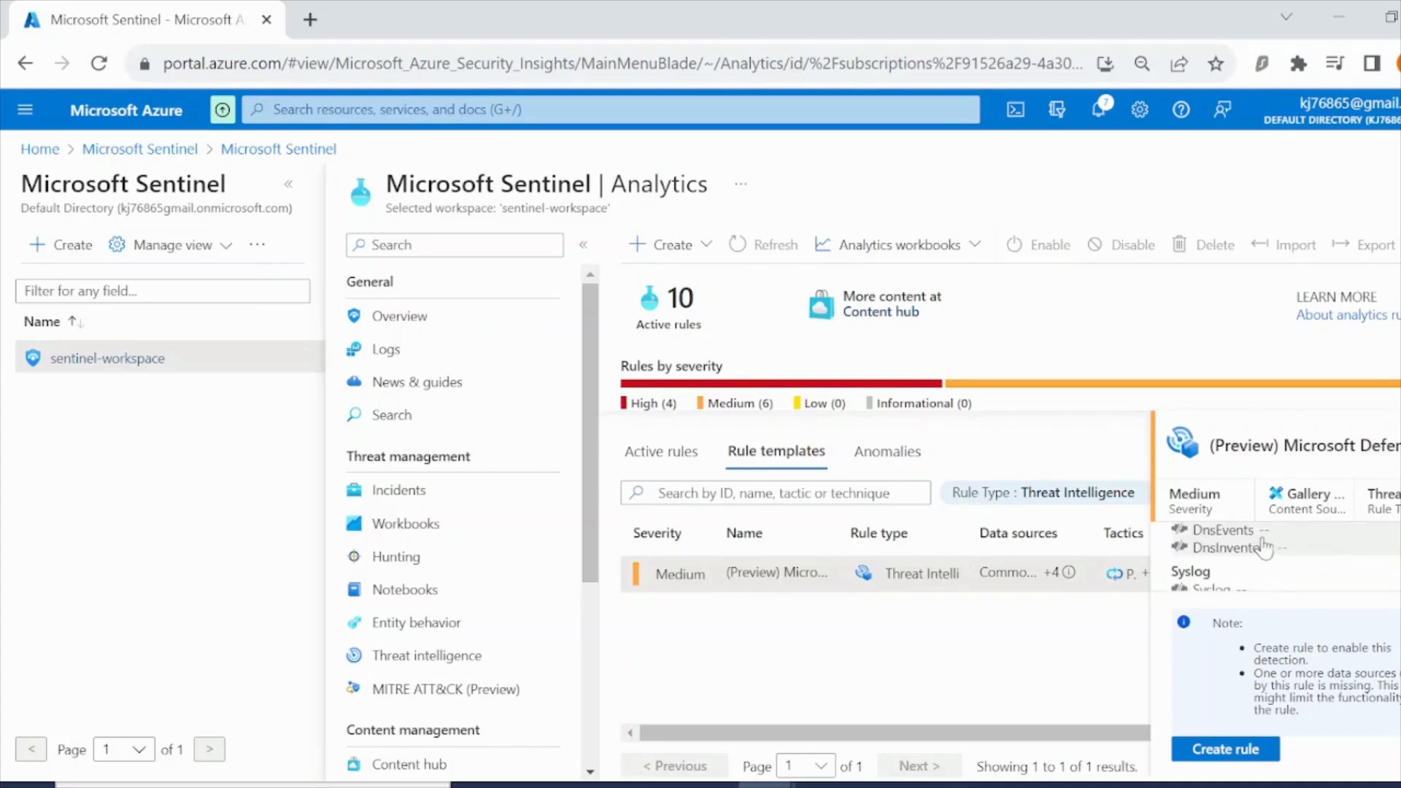
scroll(1262, 561, "down", 5)
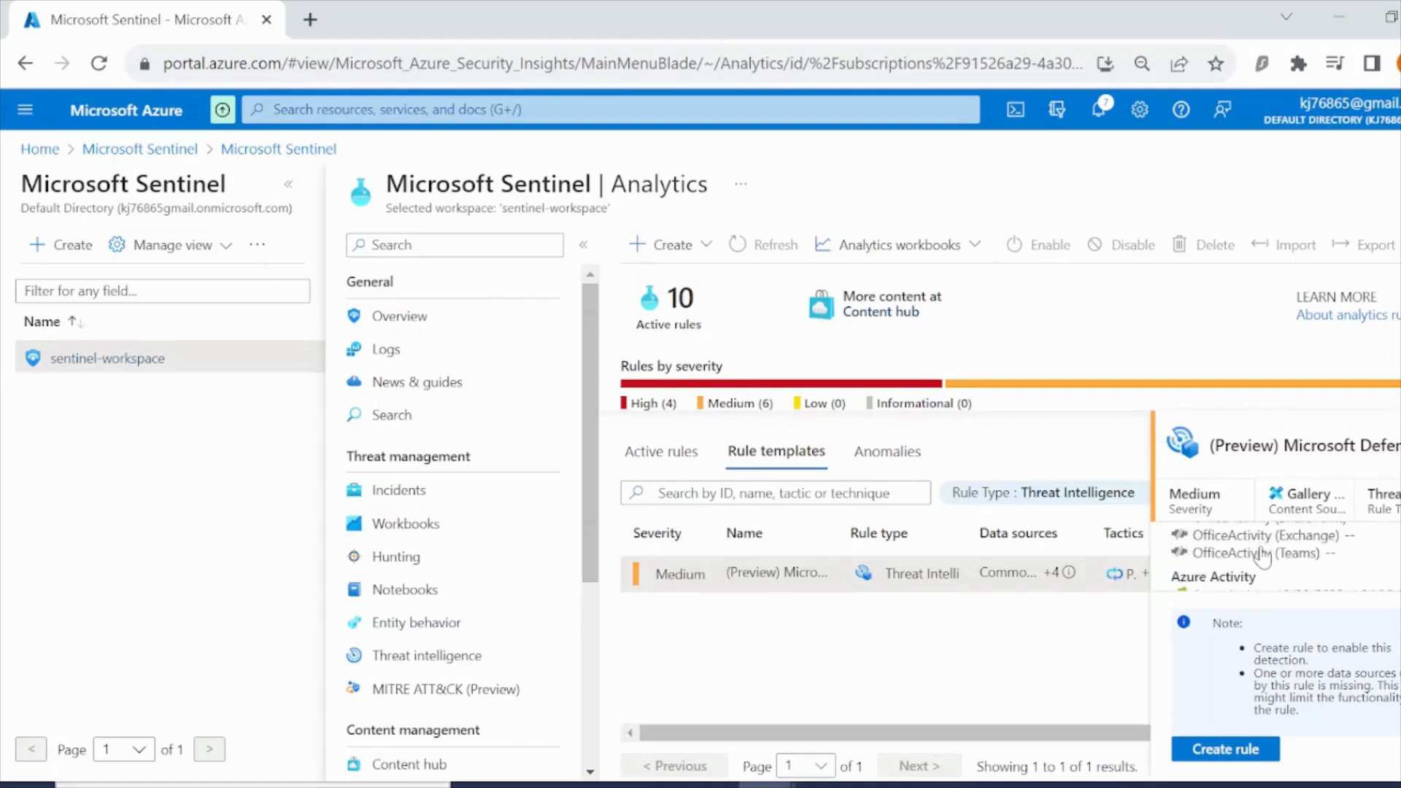
scroll(1263, 558, "down", 2)
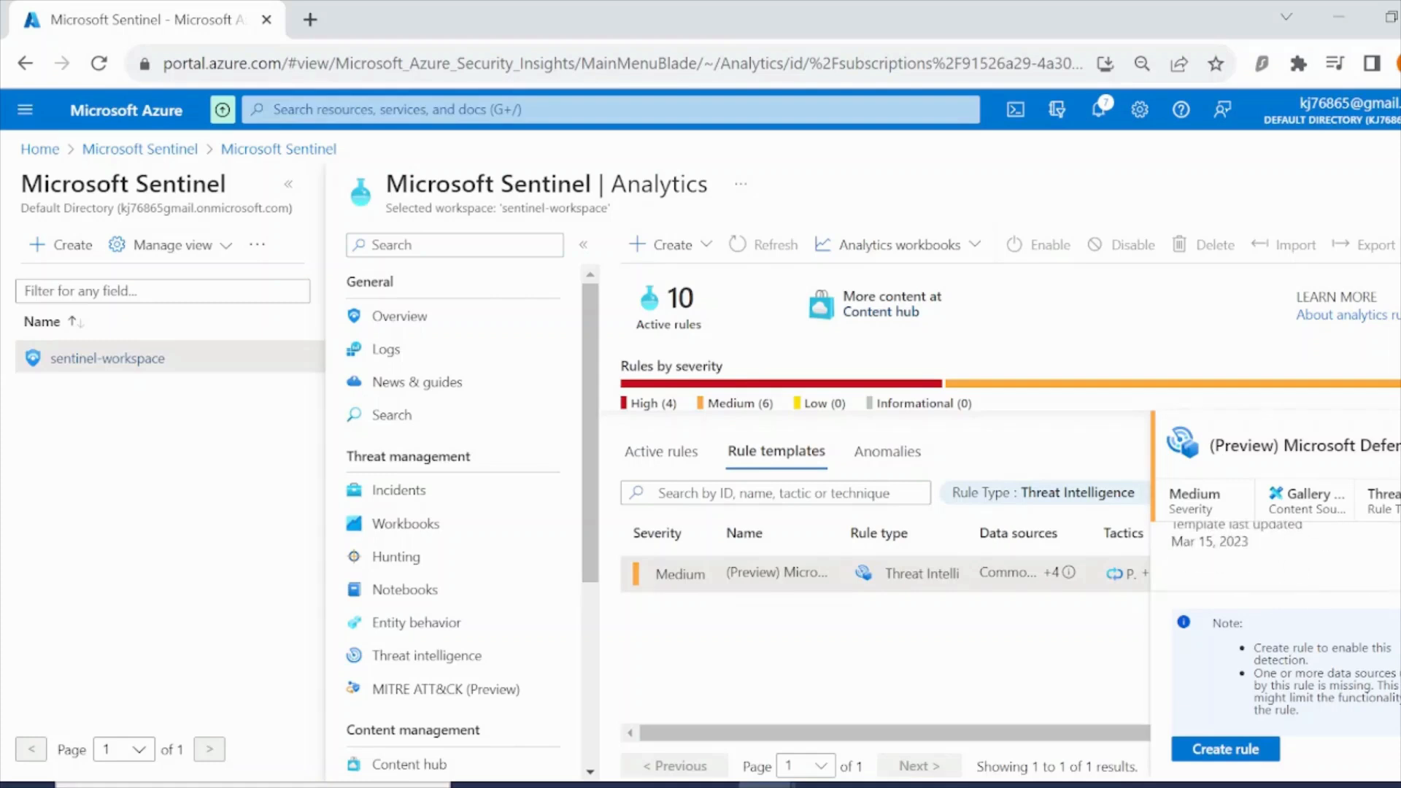
- Create and save an analytics rule from the (Preview) Microsoft Defender Threat Intelligence Analytics template with its default settings
left_click(1249, 747)
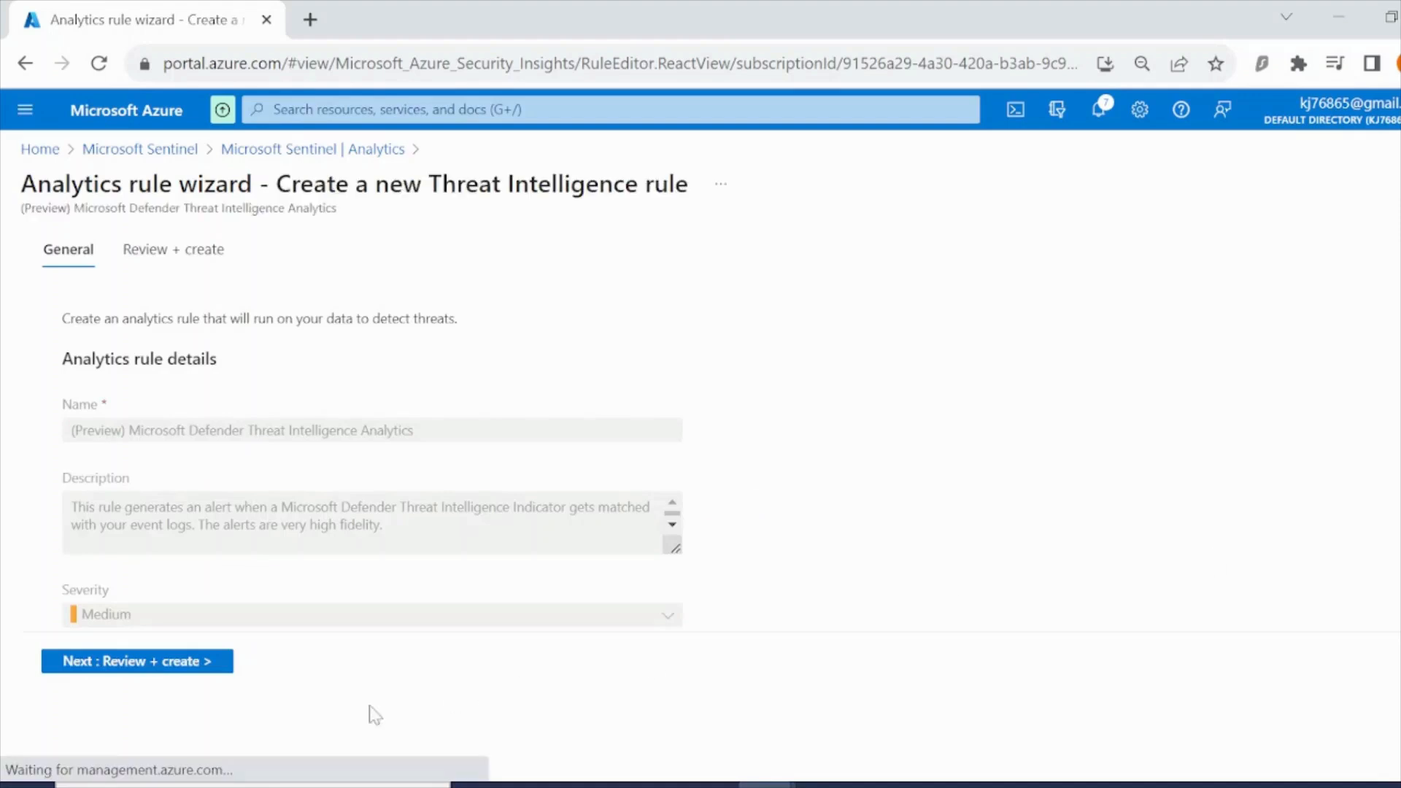
left_click(211, 662)
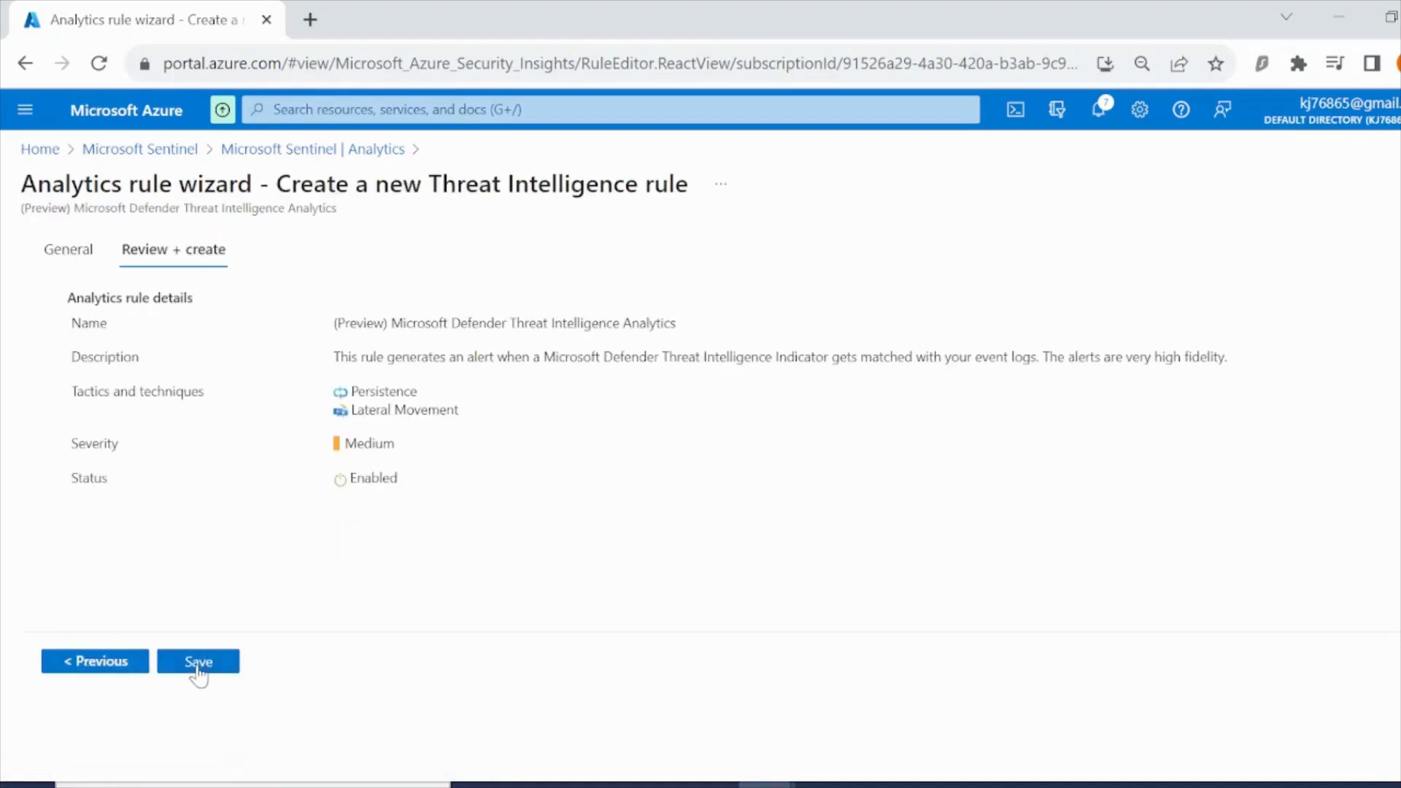
left_click(198, 664)
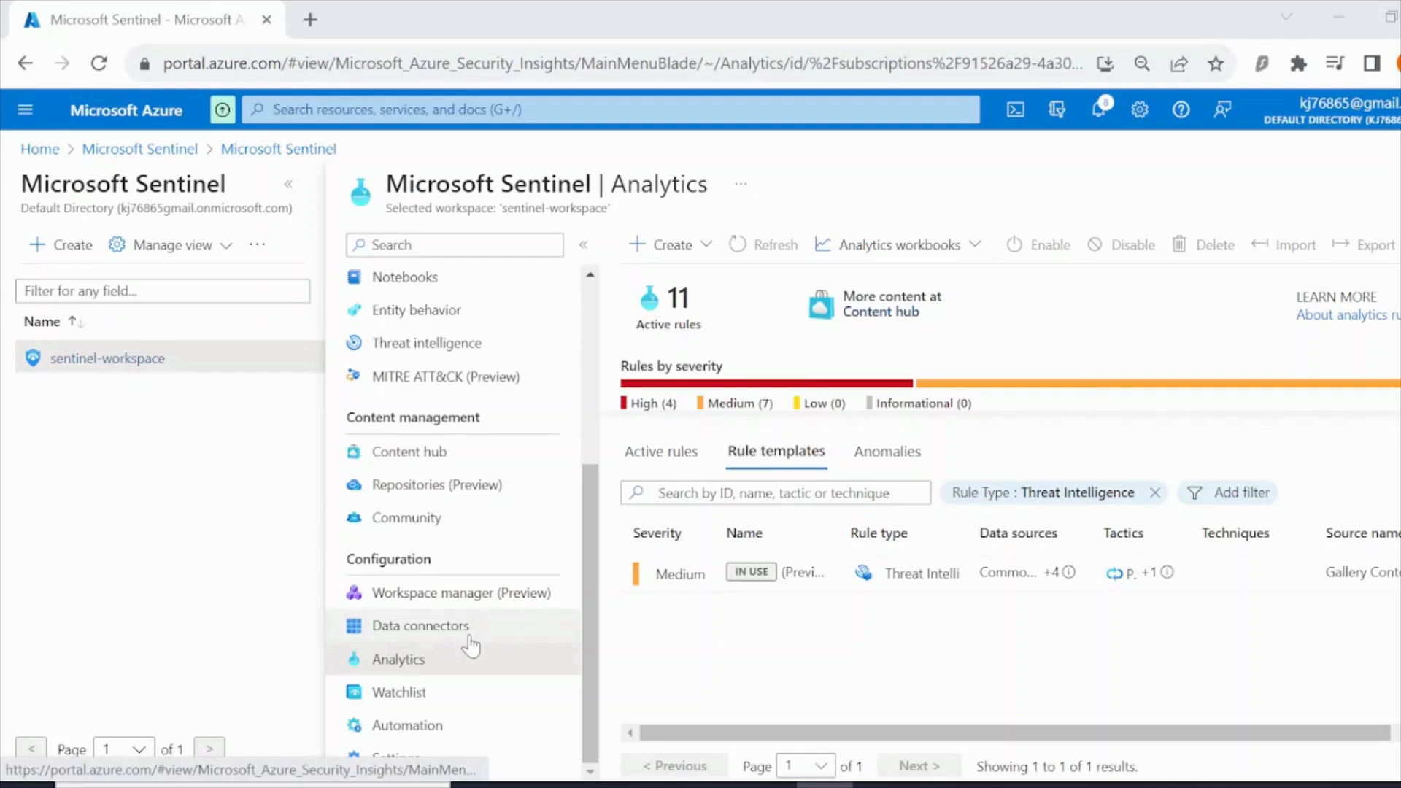
- Select the Threat Intelligence template among the workbook templates and review its description, required data types and relevant data connectors
scroll(470, 646, "up", 4)
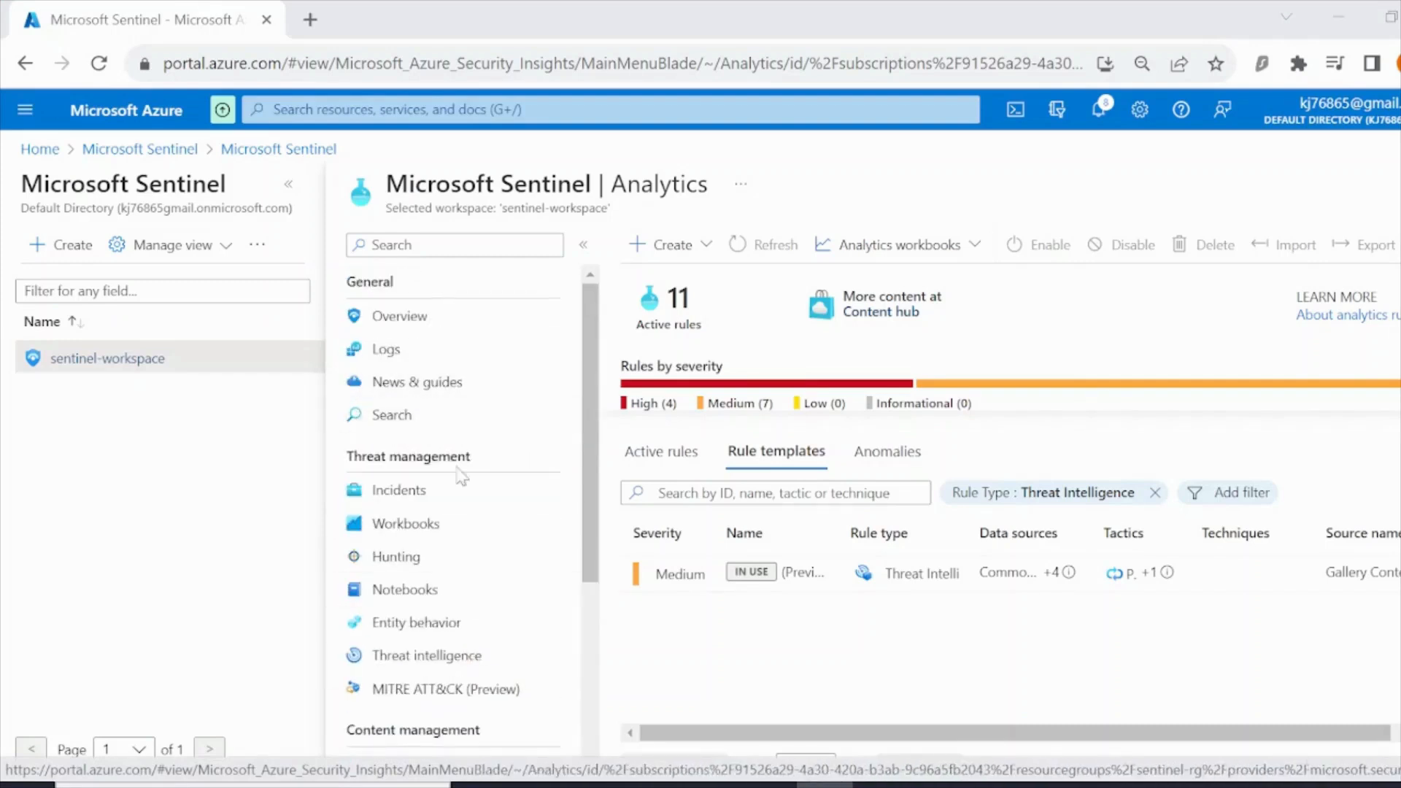
left_click(442, 525)
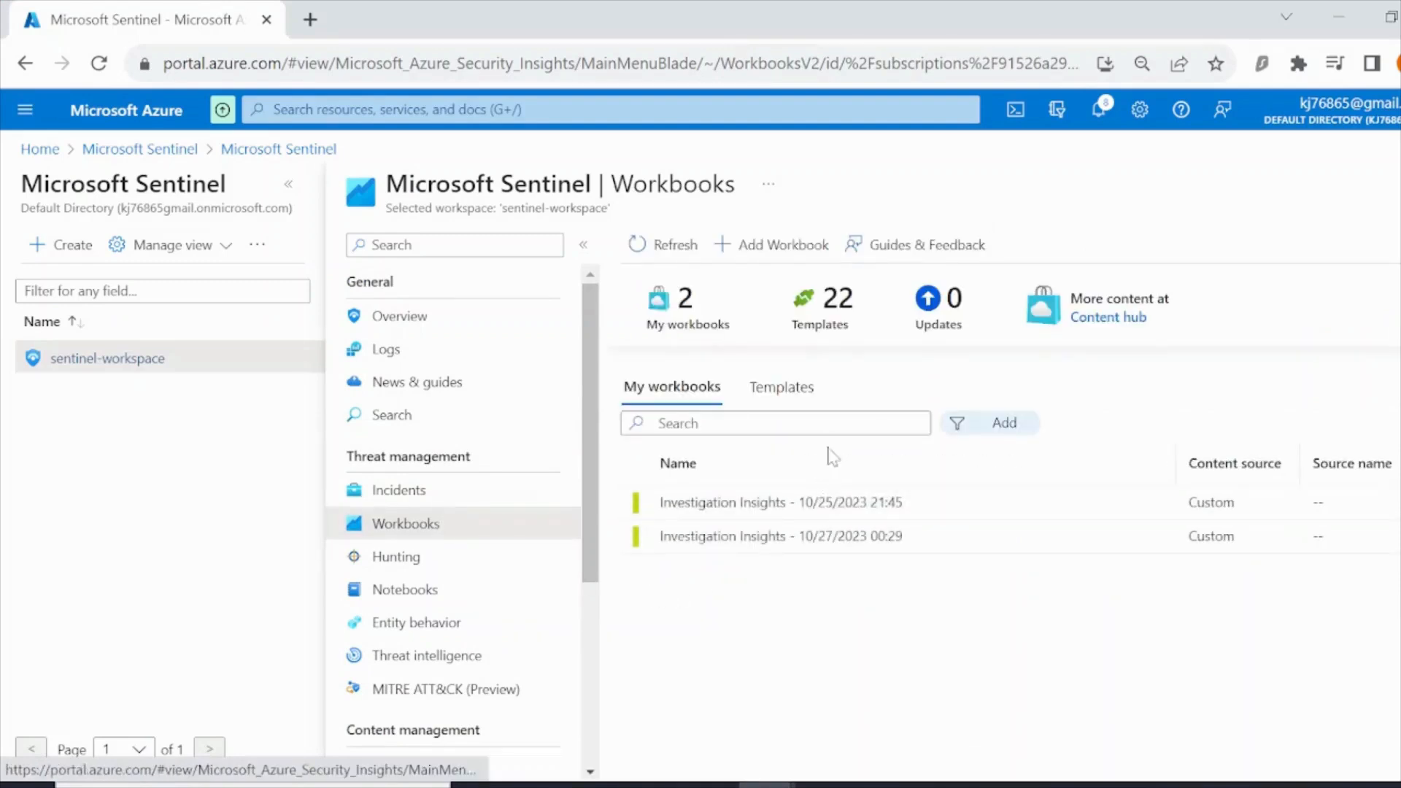
left_click(802, 398)
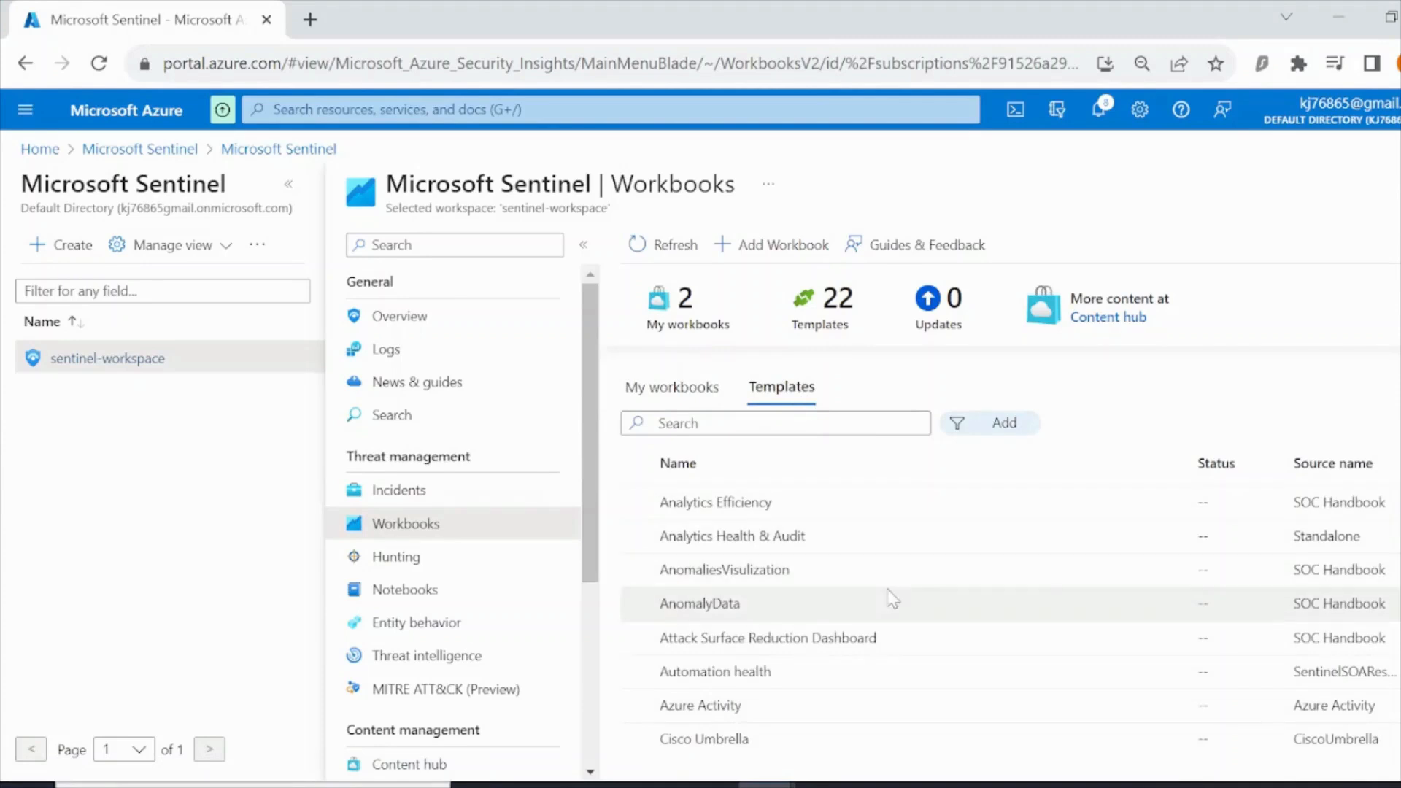
scroll(839, 642, "down", 6)
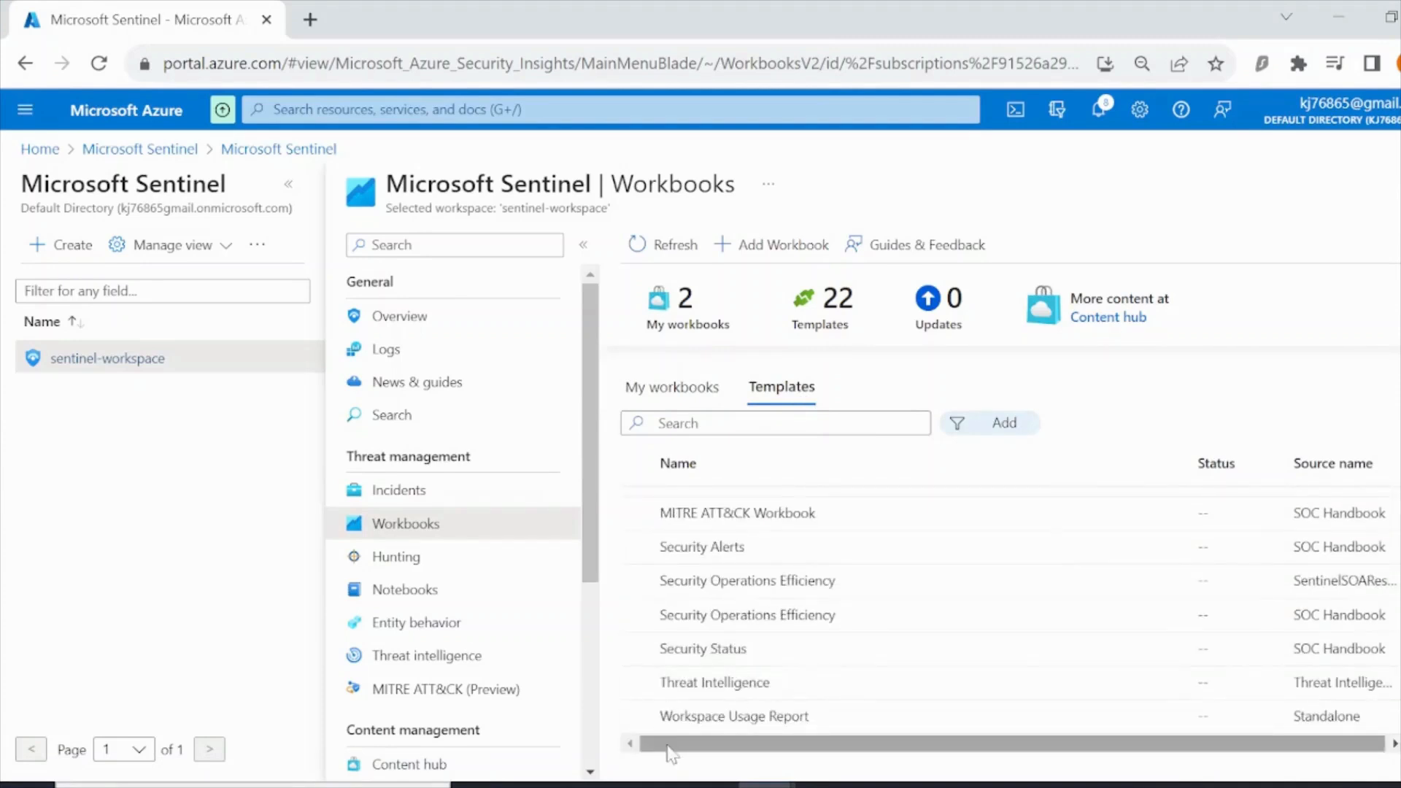
left_click(861, 680)
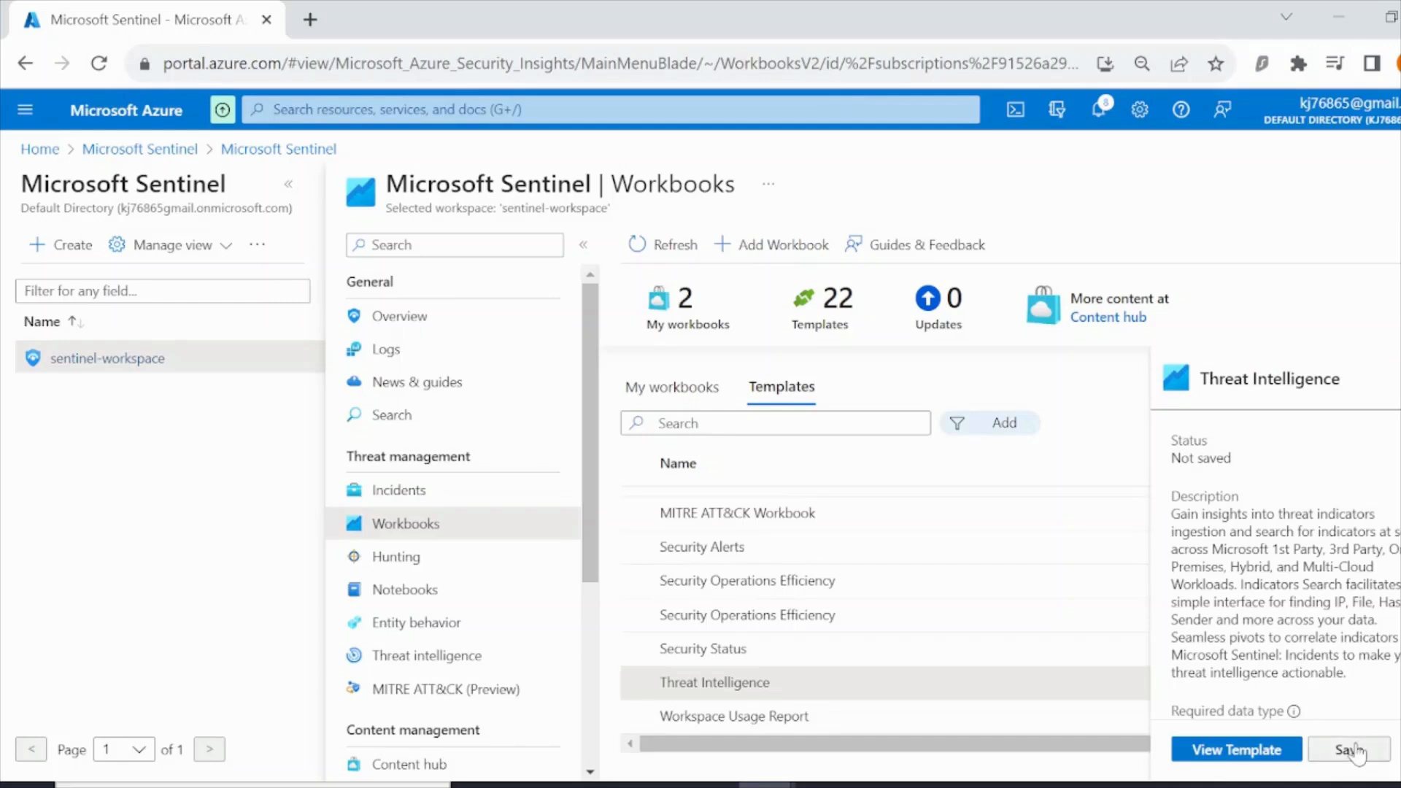
scroll(1276, 561, "down", 3)
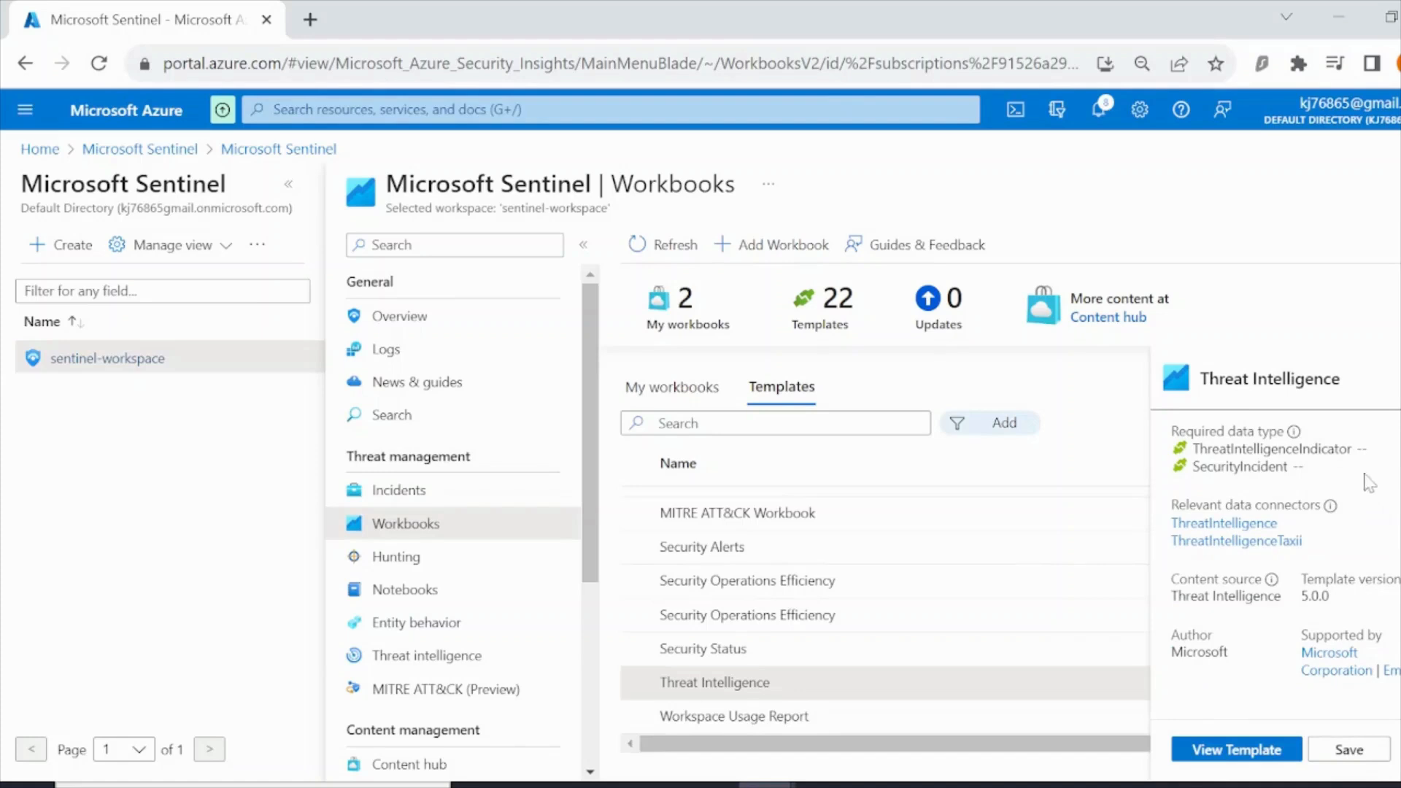
scroll(1284, 674, "up", 3)
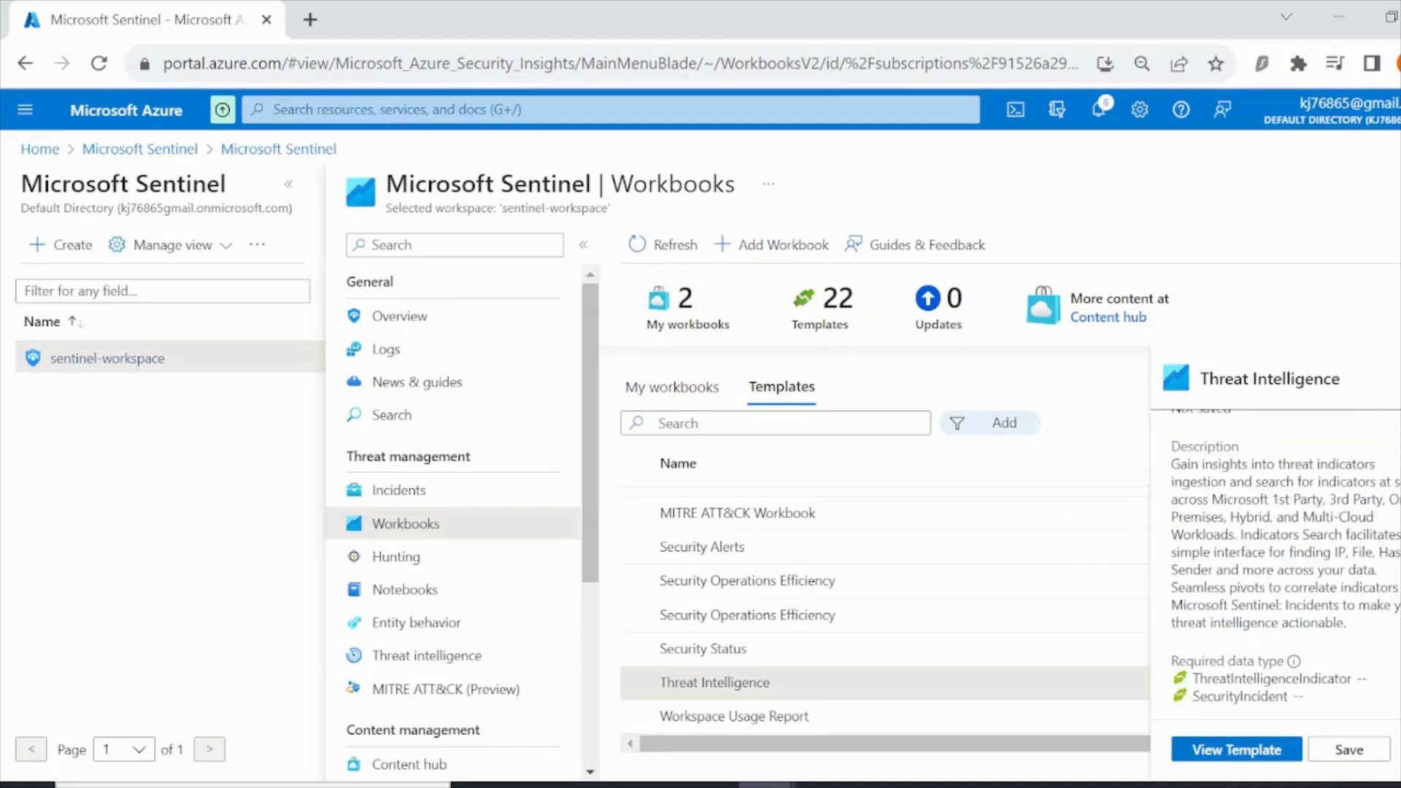
scroll(1286, 677, "up", 1)
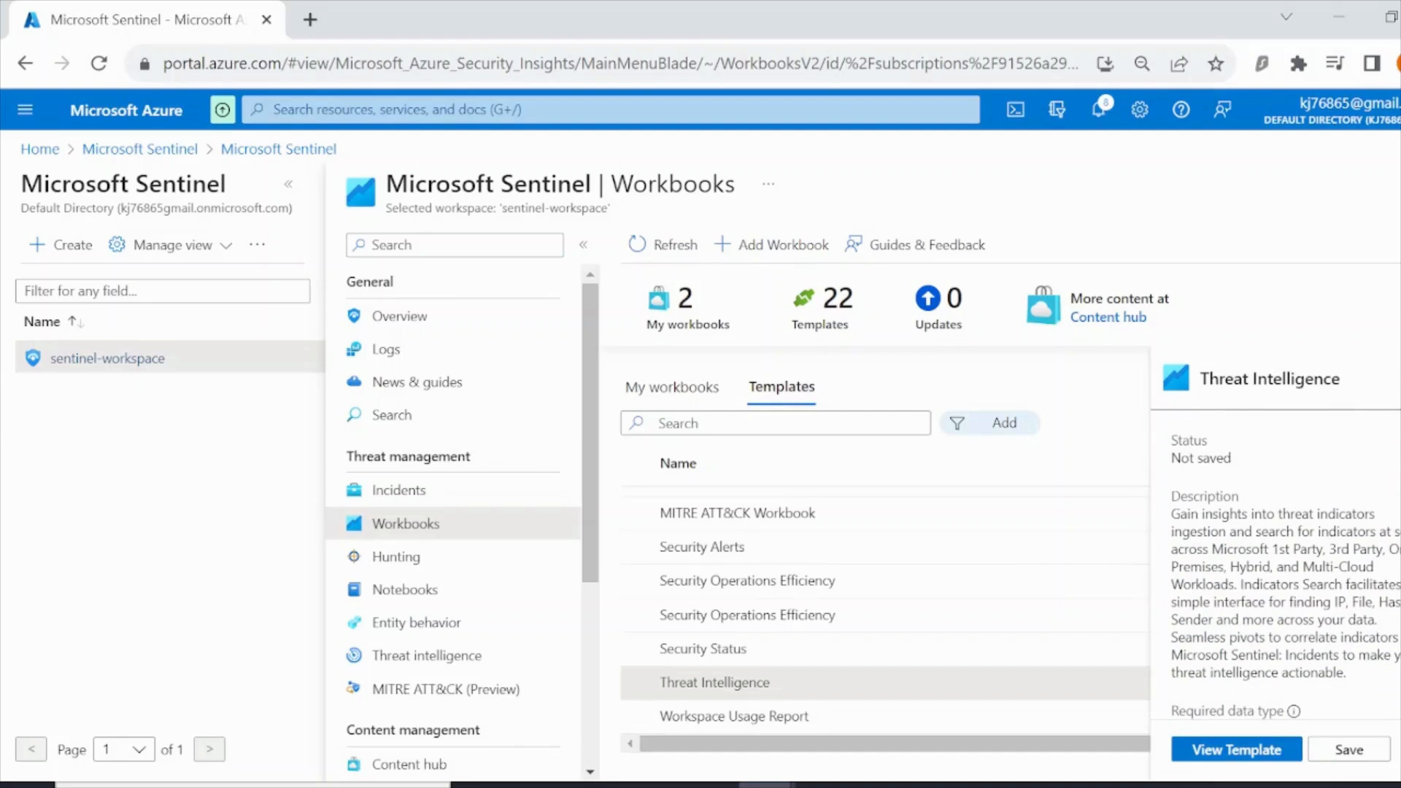
scroll(1284, 569, "down", 3)
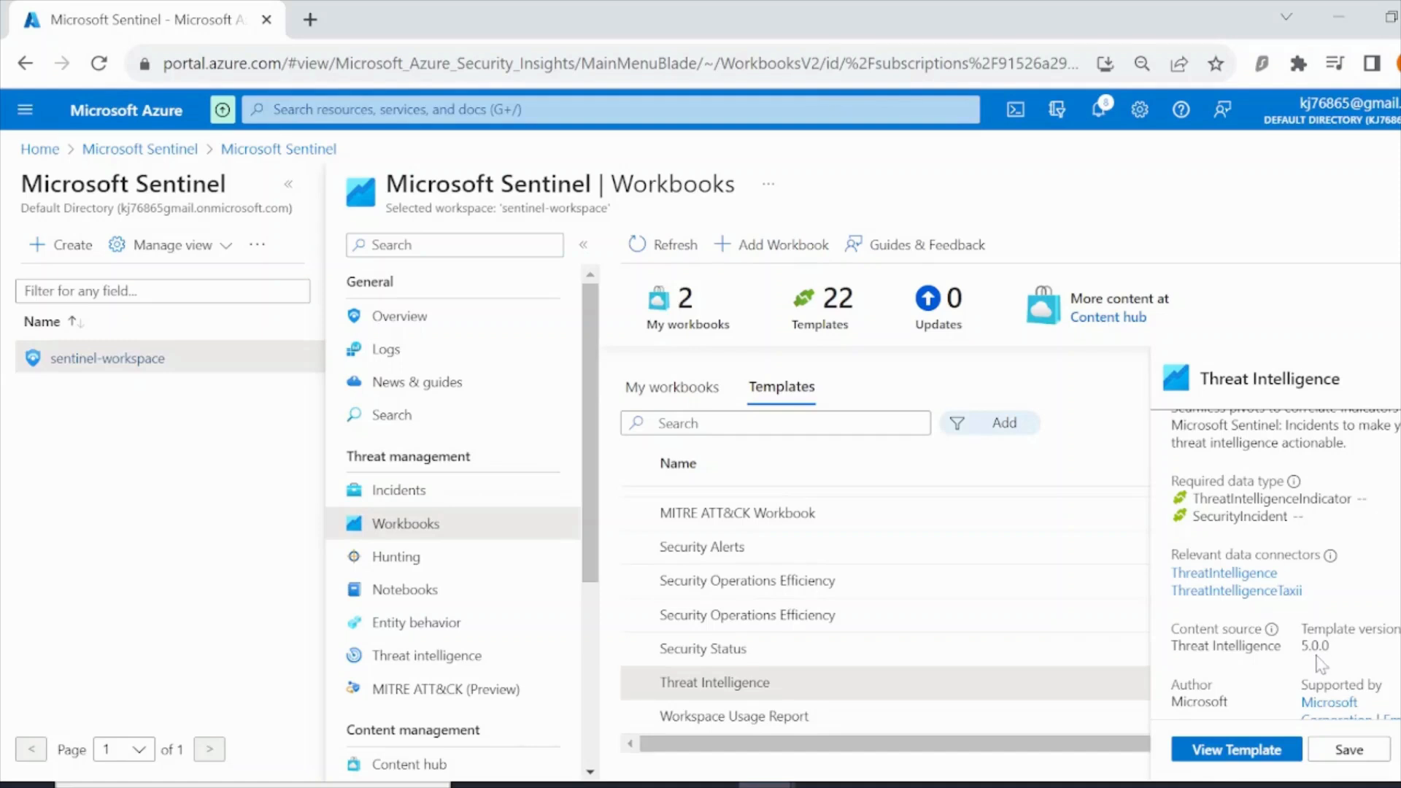
- Save the Threat Intelligence workbook template to the Germany West Central location
left_click(1348, 750)
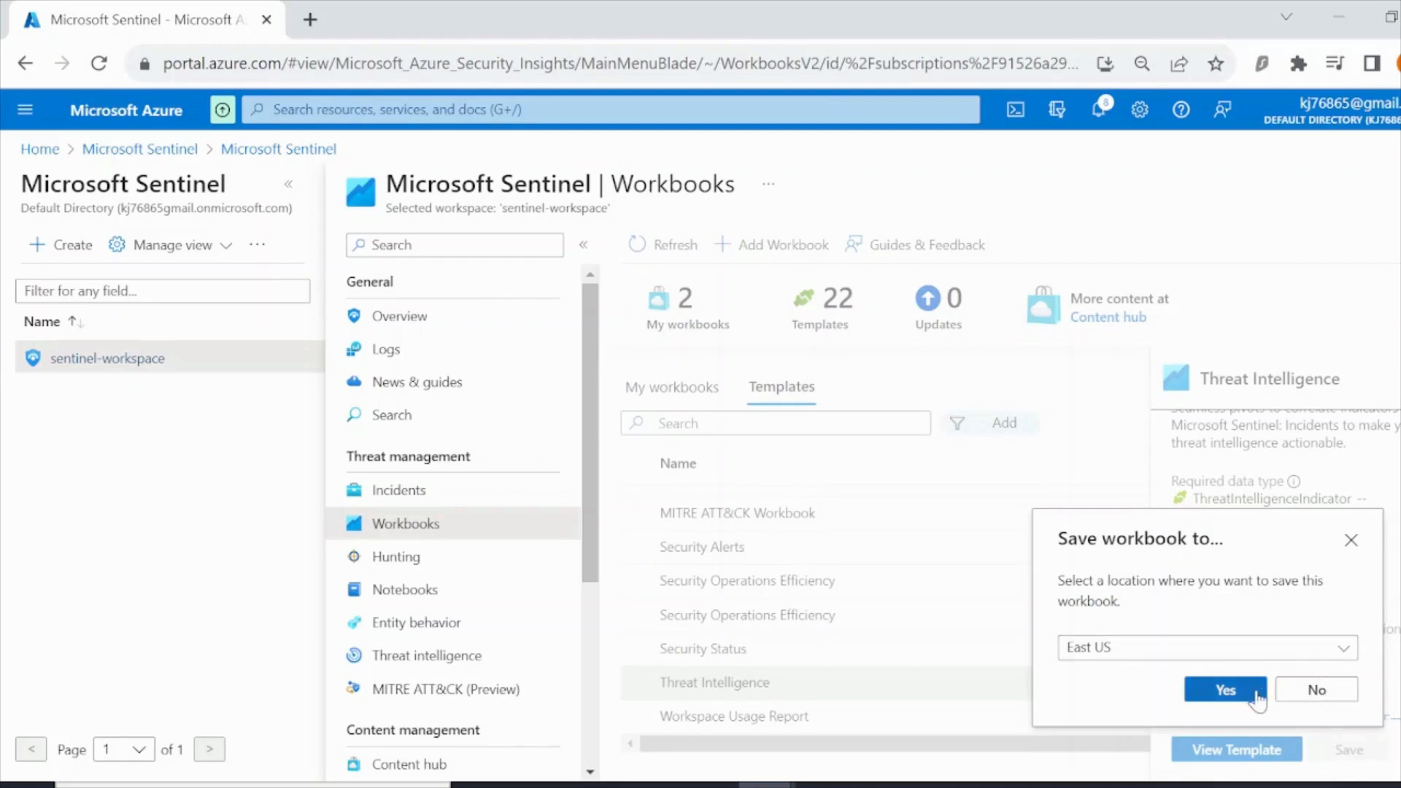
left_click(1239, 651)
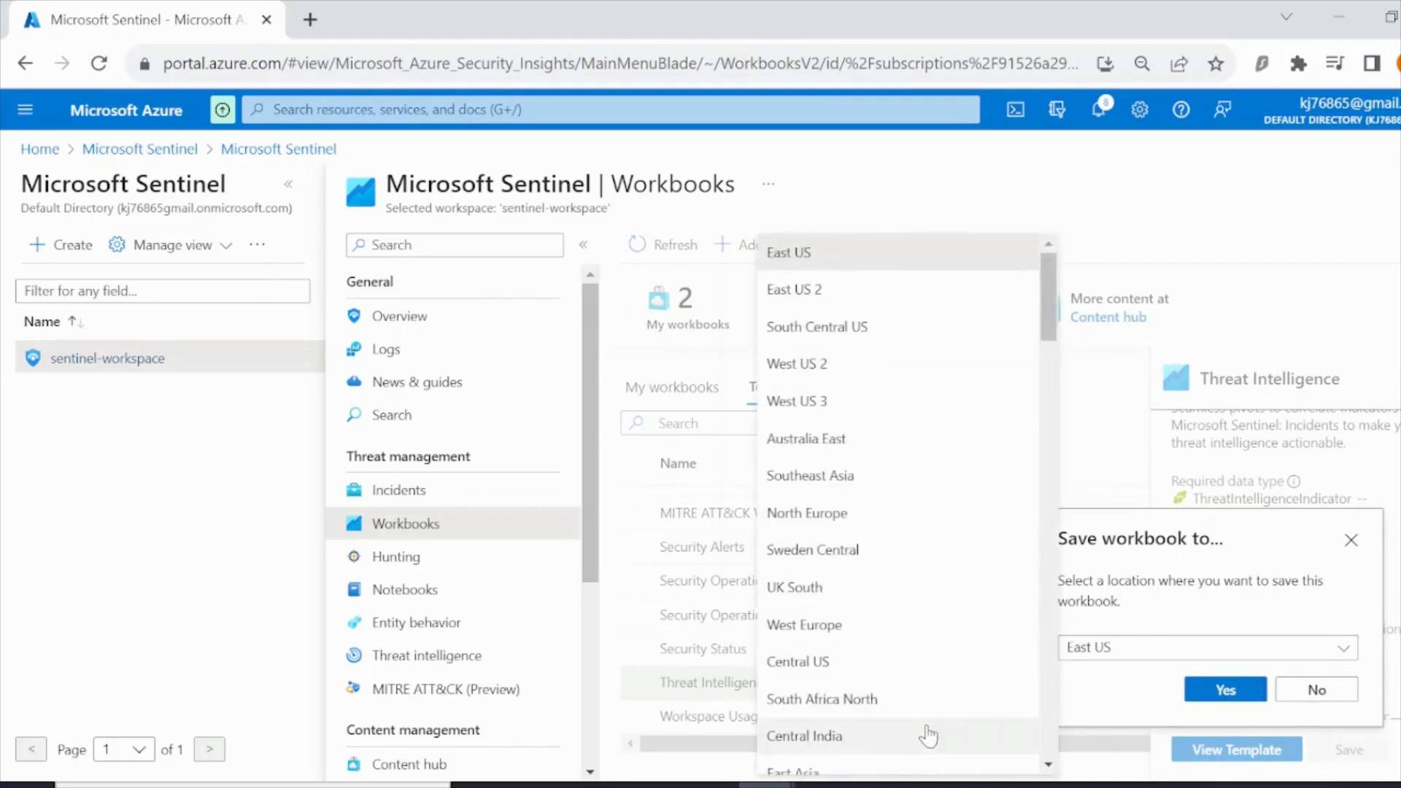
scroll(916, 620, "down", 2)
scroll(915, 619, "down", 3)
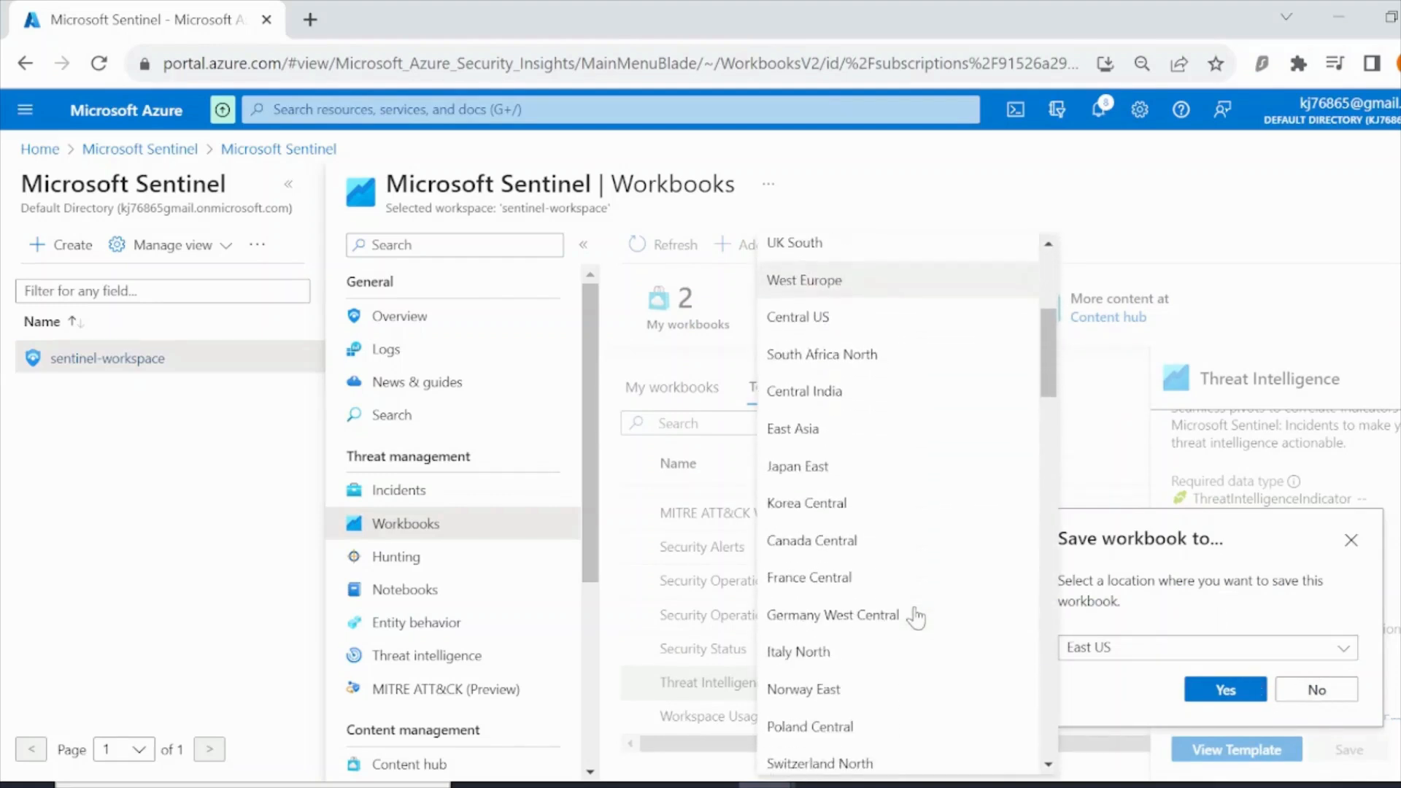
left_click(914, 615)
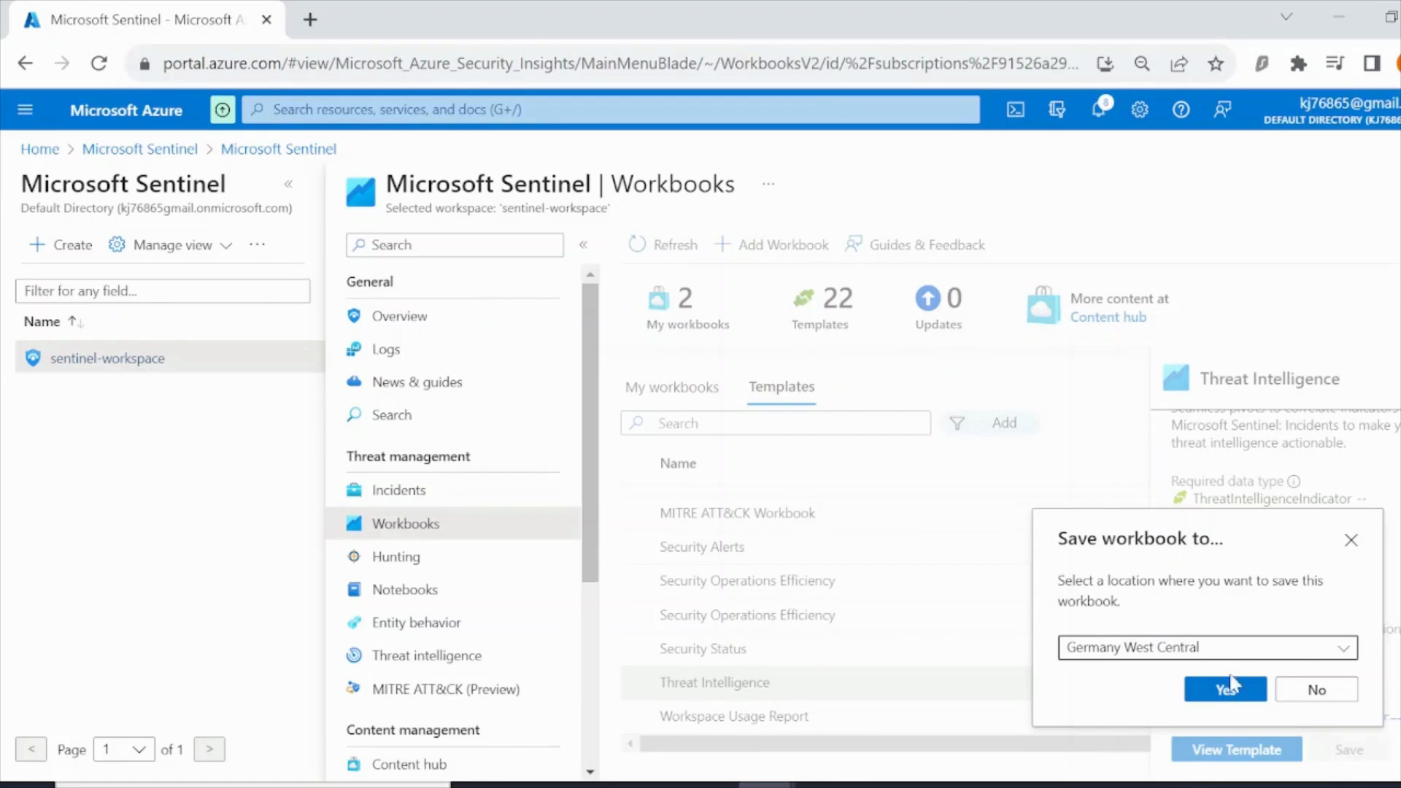
left_click(1241, 691)
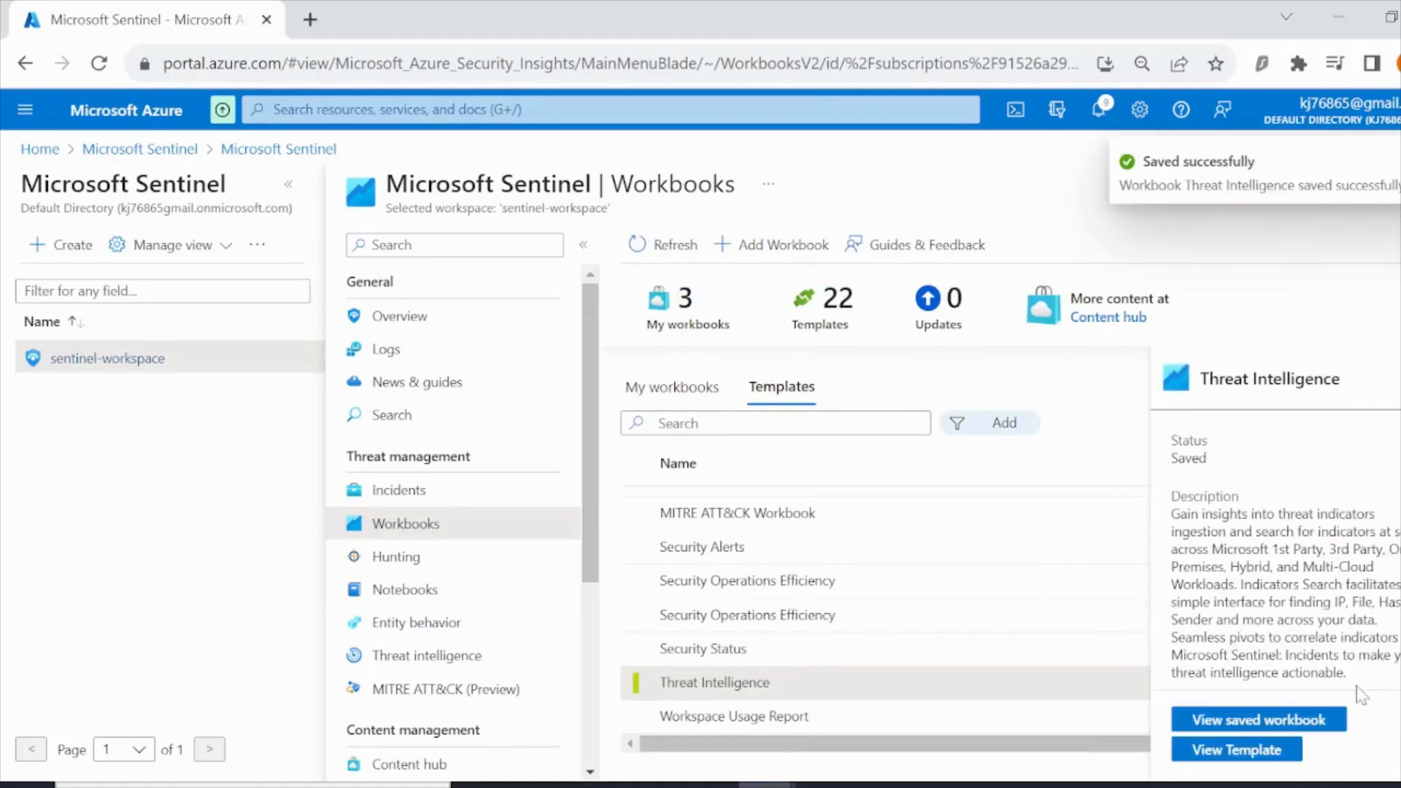
- Open the saved Threat Intelligence workbook and review its Indicators Ingestion charts
left_click(1334, 722)
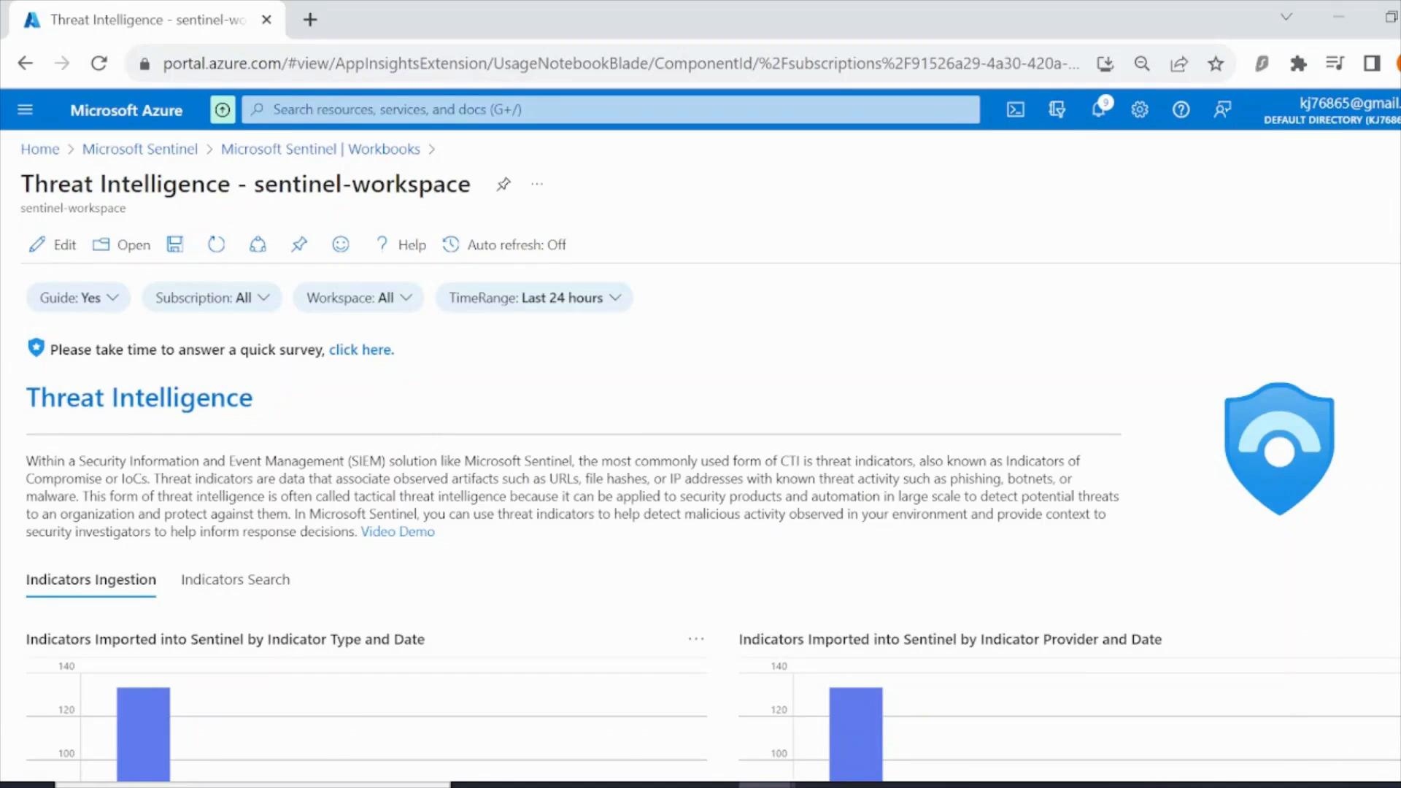
scroll(700, 556, "down", 6)
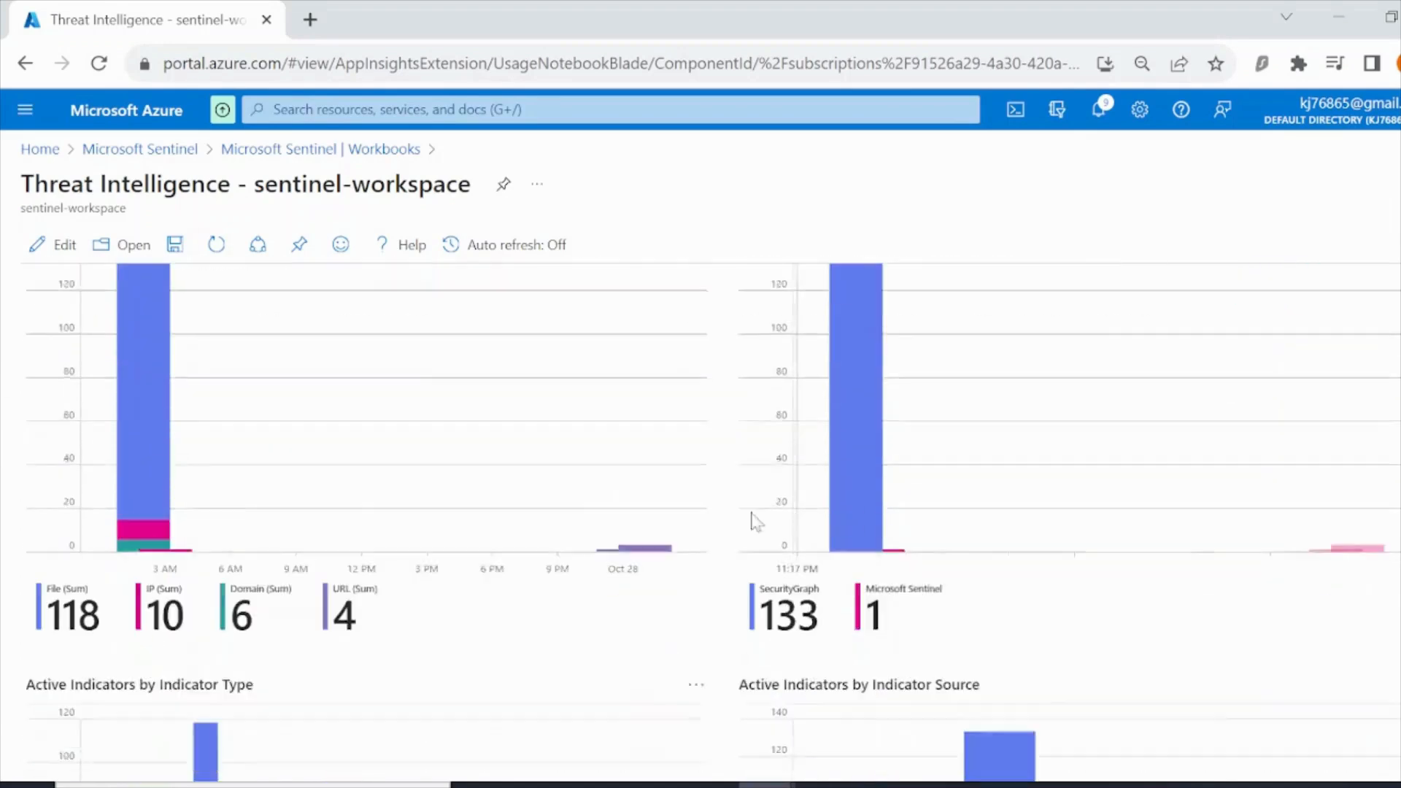
- Review the workbook's active indicator charts and source uniqueness table, and switch the workbook to editing mode
scroll(484, 476, "down", 12)
scroll(463, 467, "up", 3)
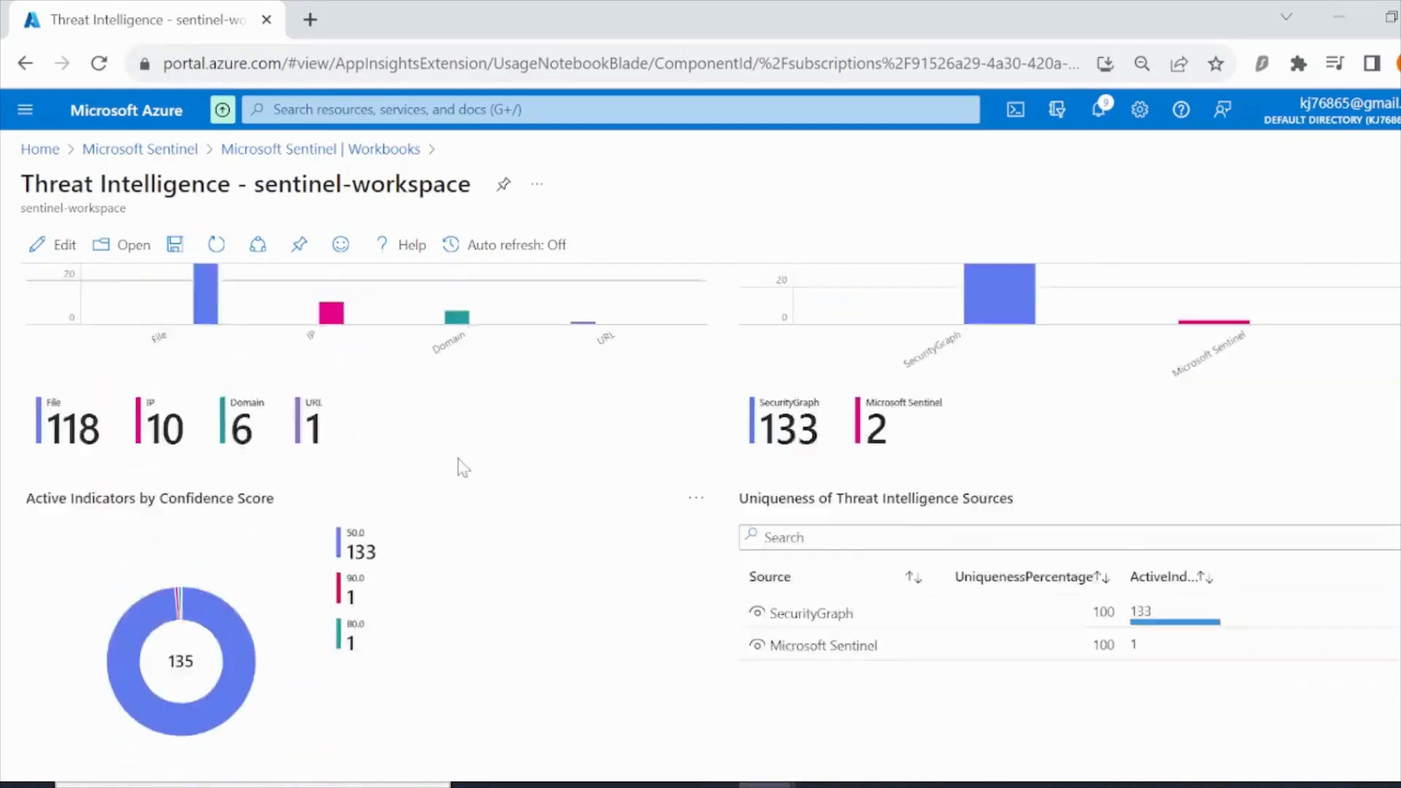
scroll(463, 467, "up", 10)
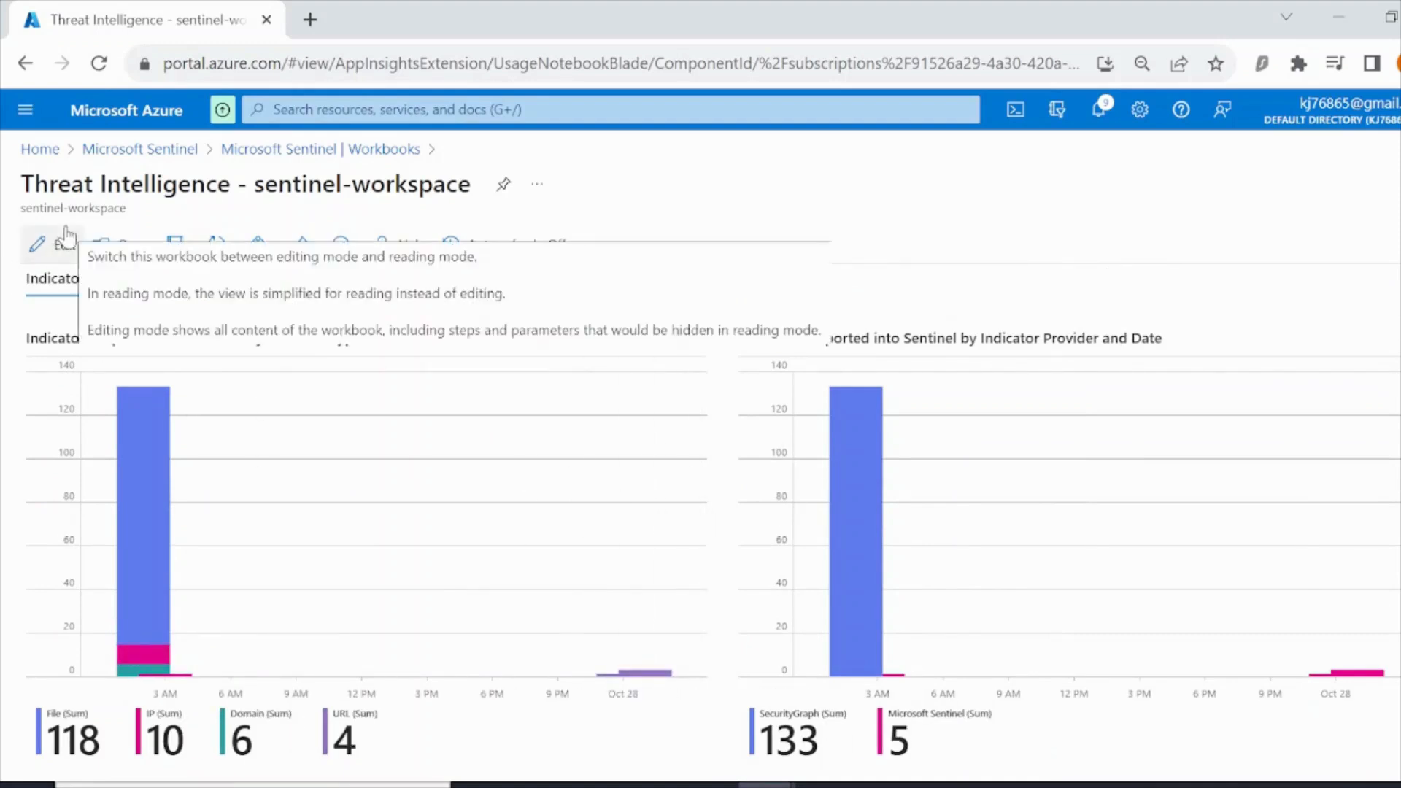
left_click(66, 239)
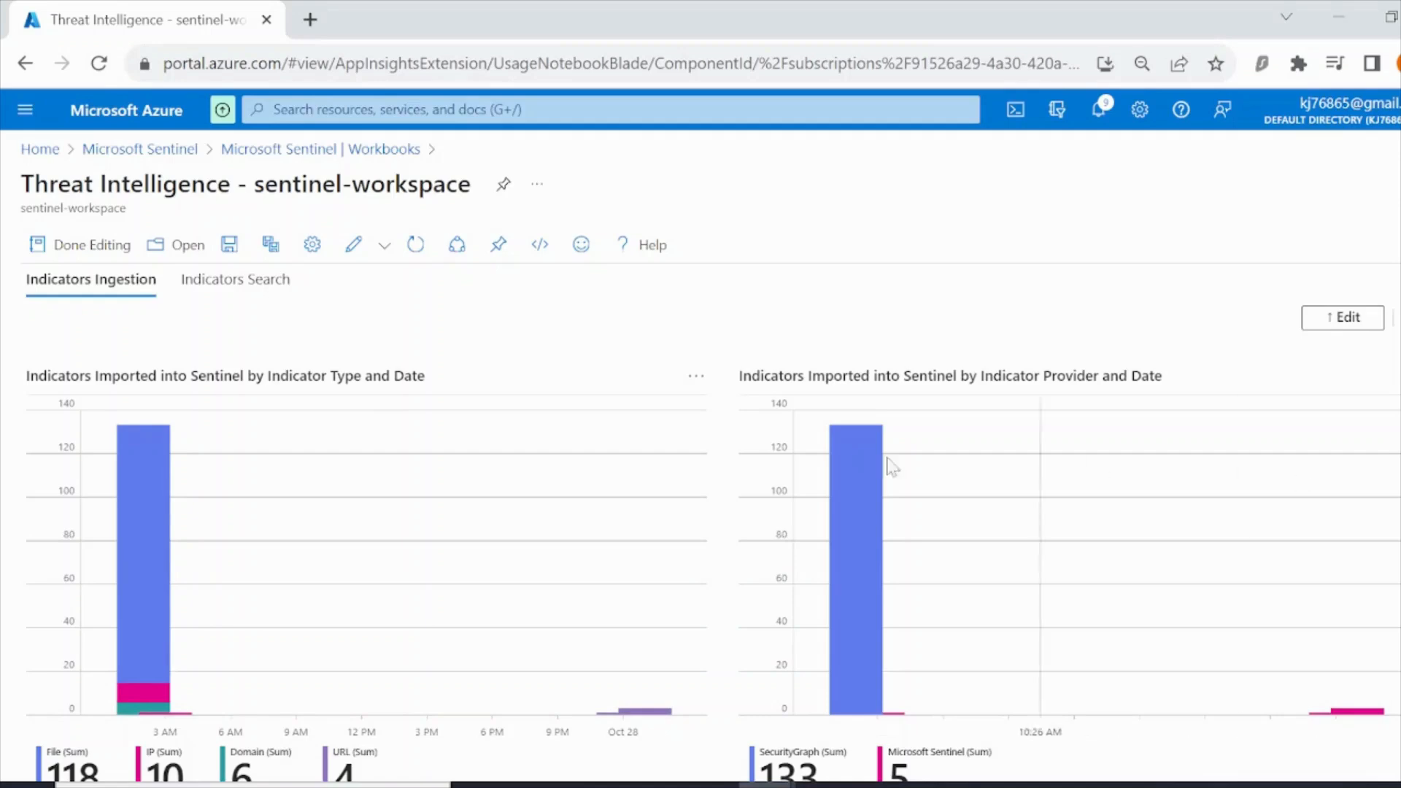
- Add a query item at the end of the workbook with the query "ThreatIntelligenceIndicator | summarize count() by ThreatType"
scroll(672, 494, "down", 6)
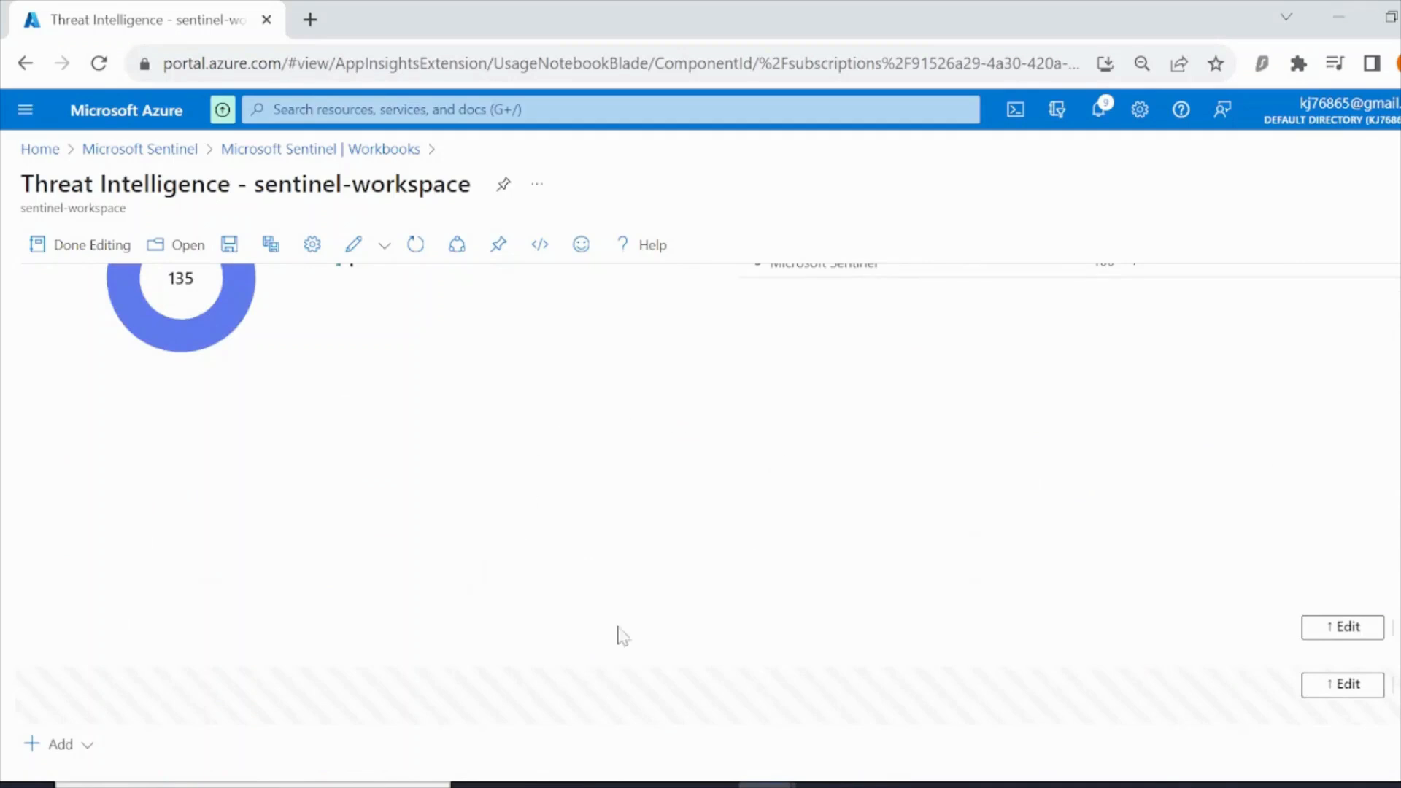
left_click(84, 759)
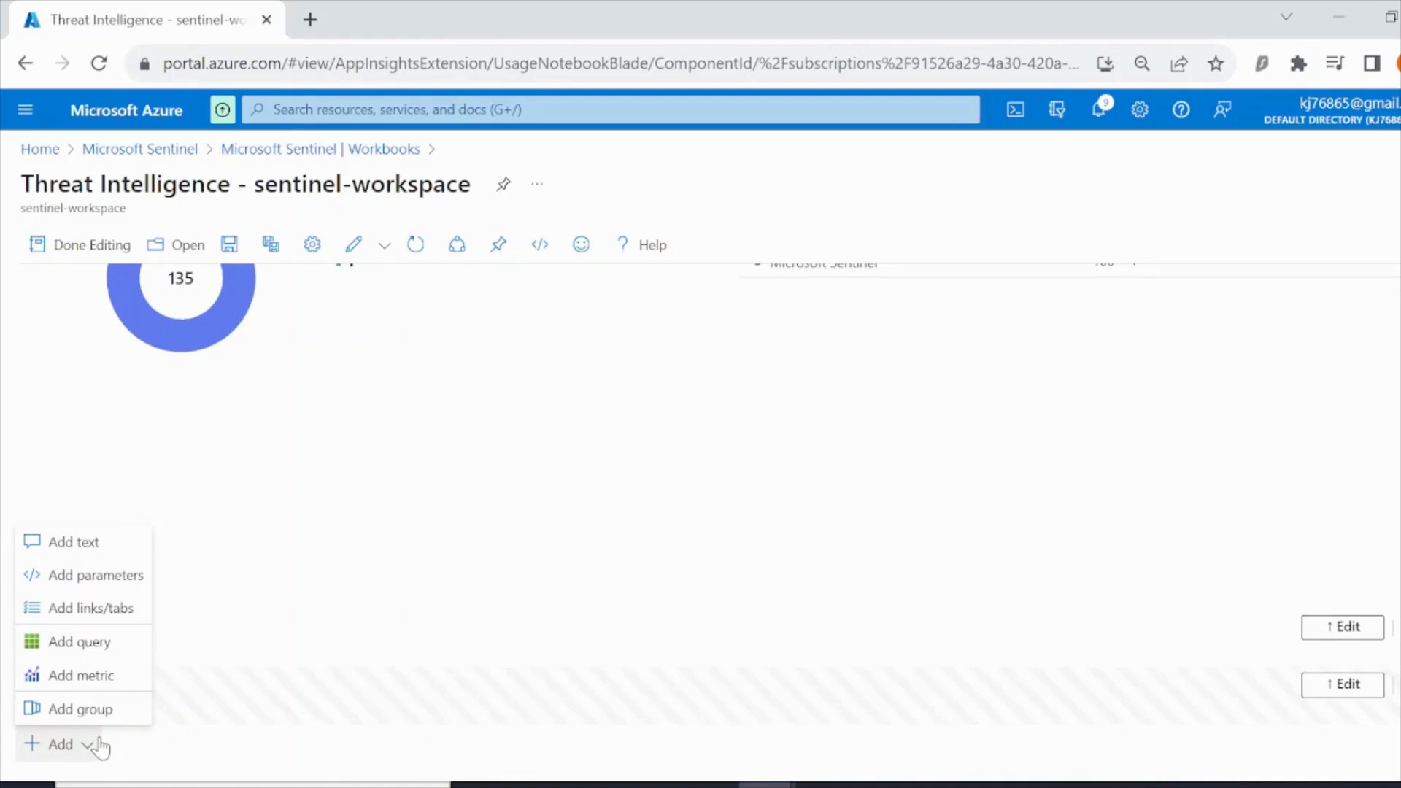
left_click(80, 643)
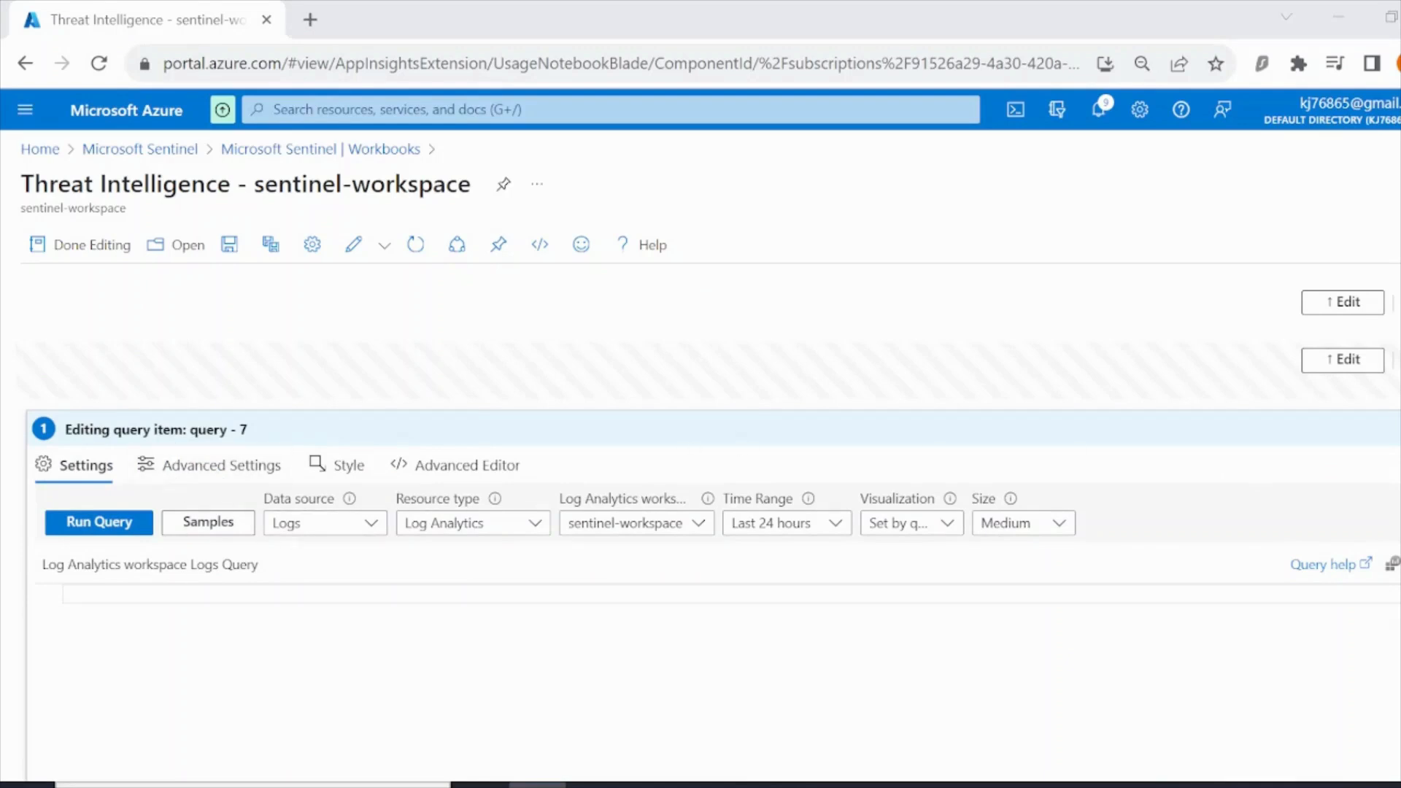
left_click(95, 594)
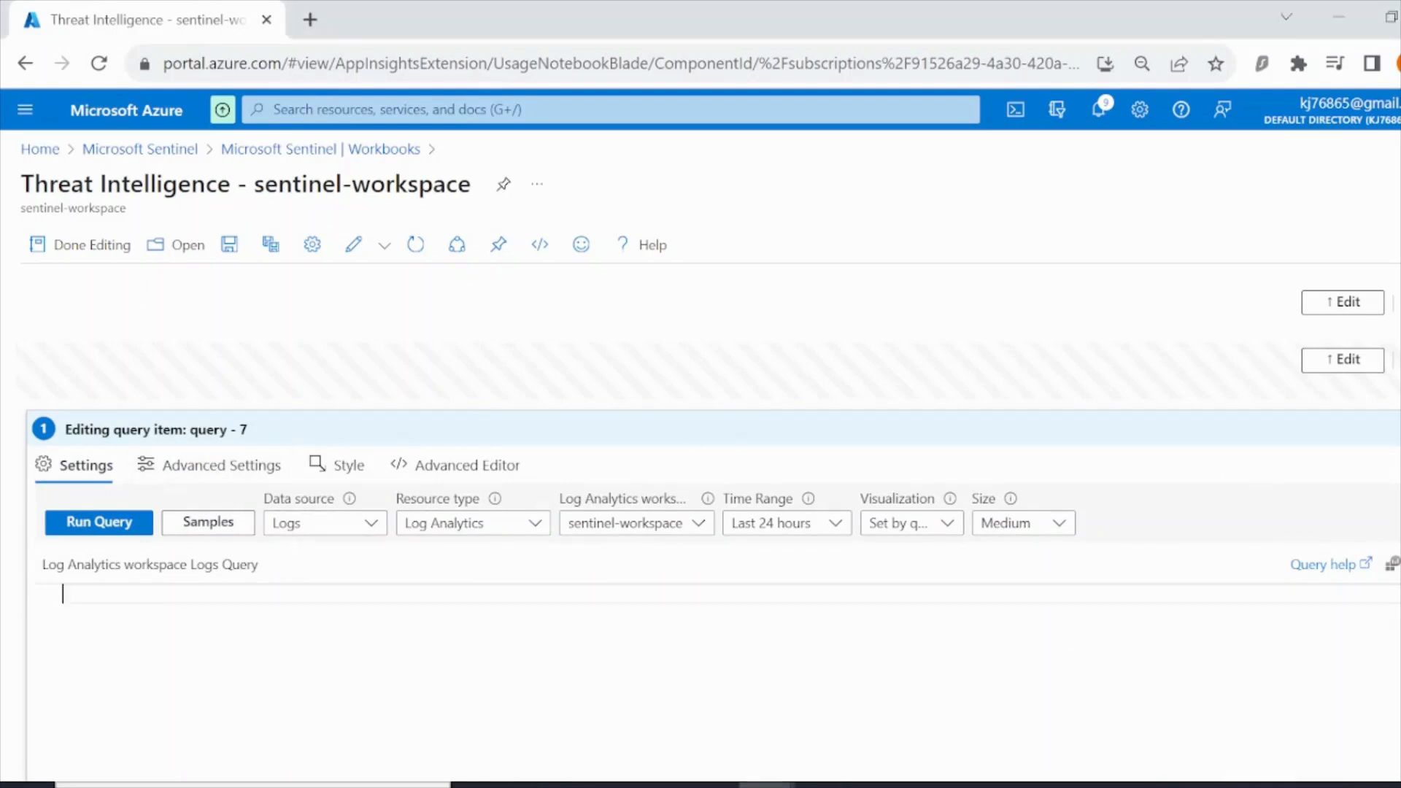
type("ThreatIntelligenceIndicator | summarize count() by ThreatType")
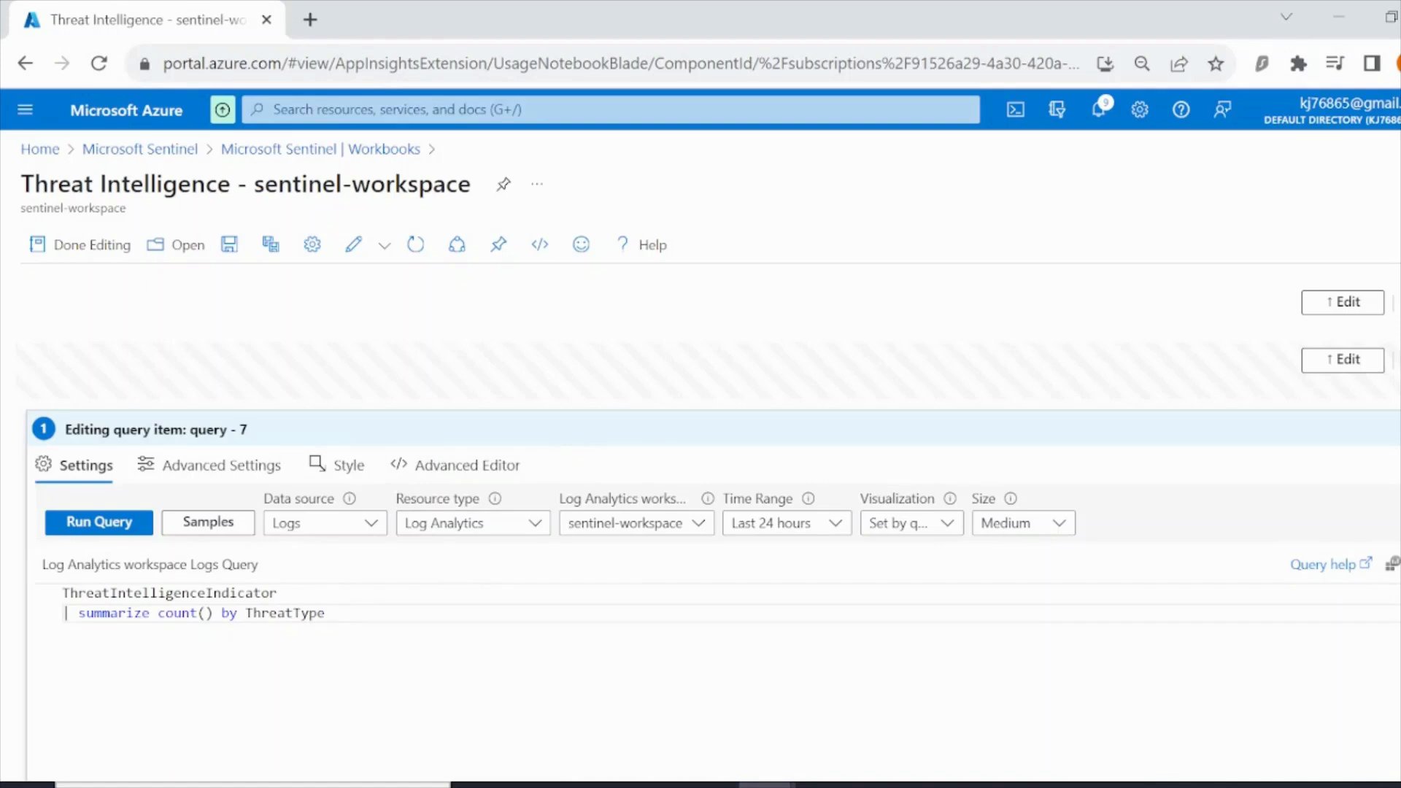
- Set the new query's visualization to Bar chart and finish editing the workbook
left_click(890, 533)
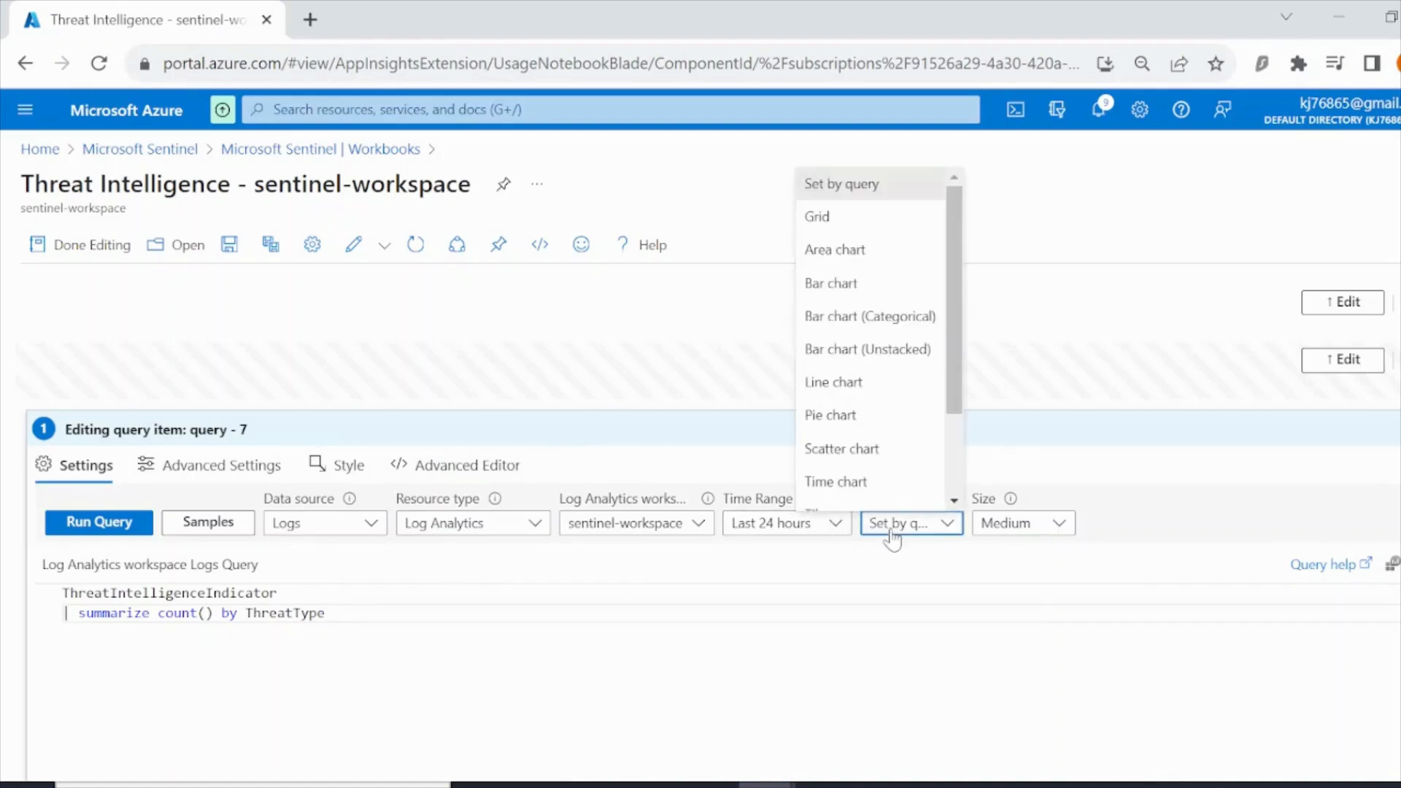
left_click(832, 284)
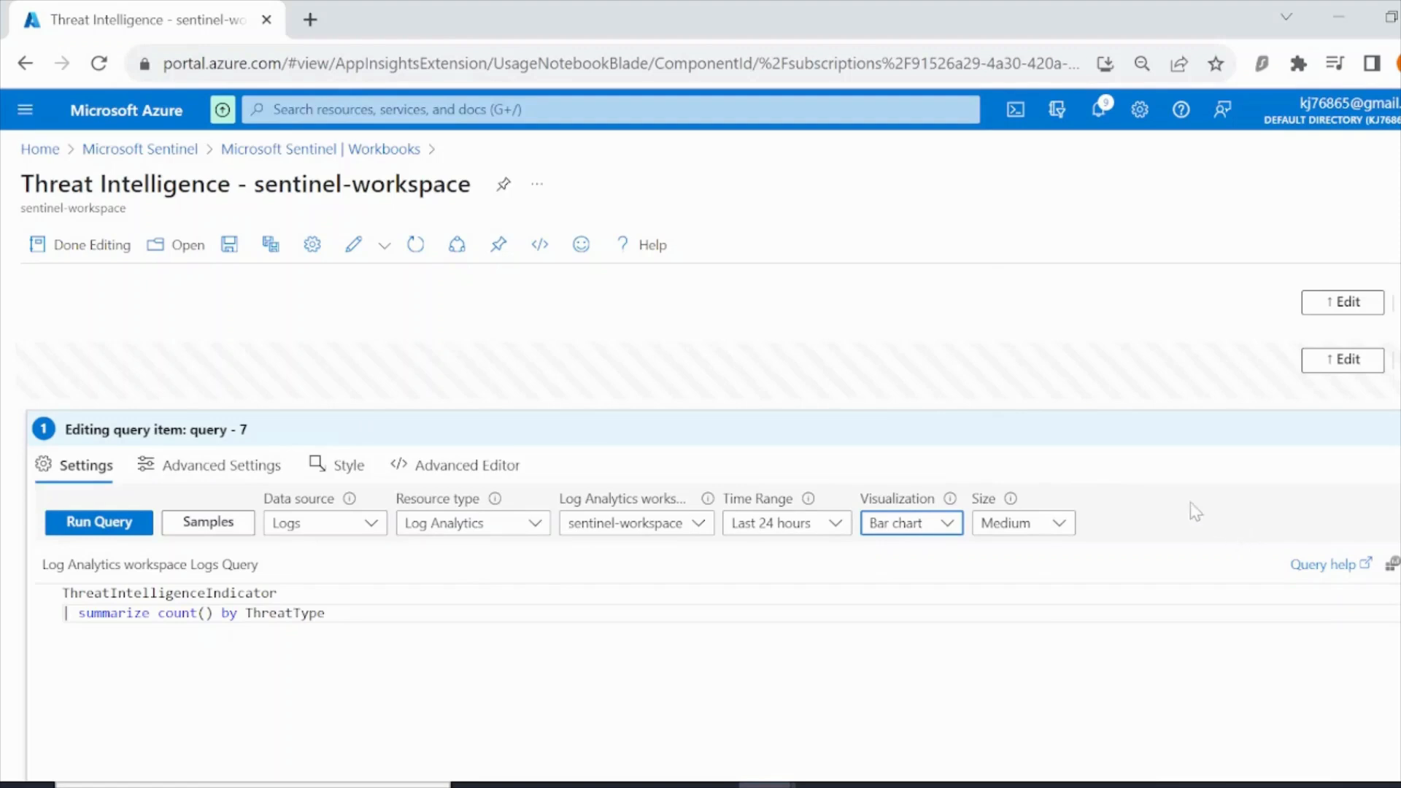
scroll(1190, 511, "down", 3)
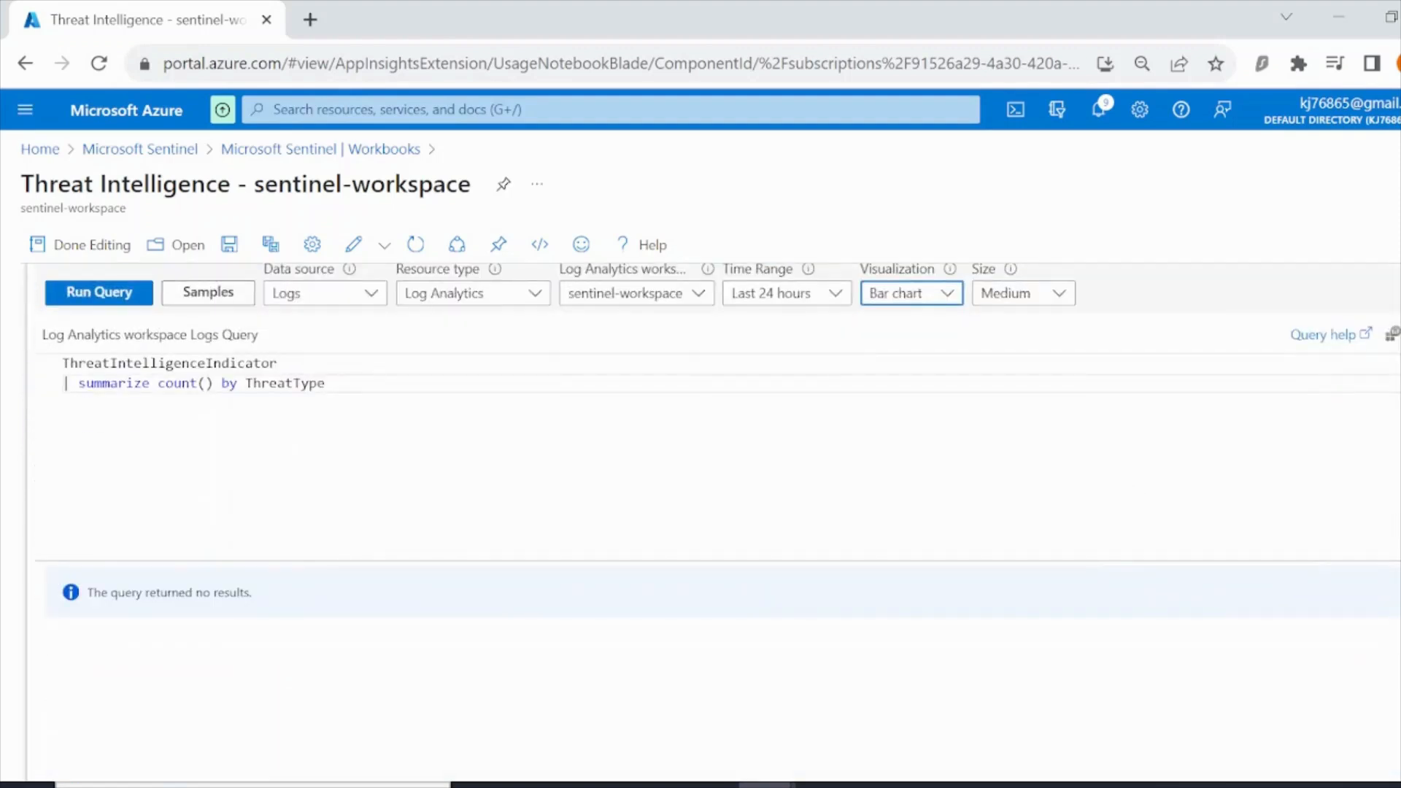
left_click(127, 248)
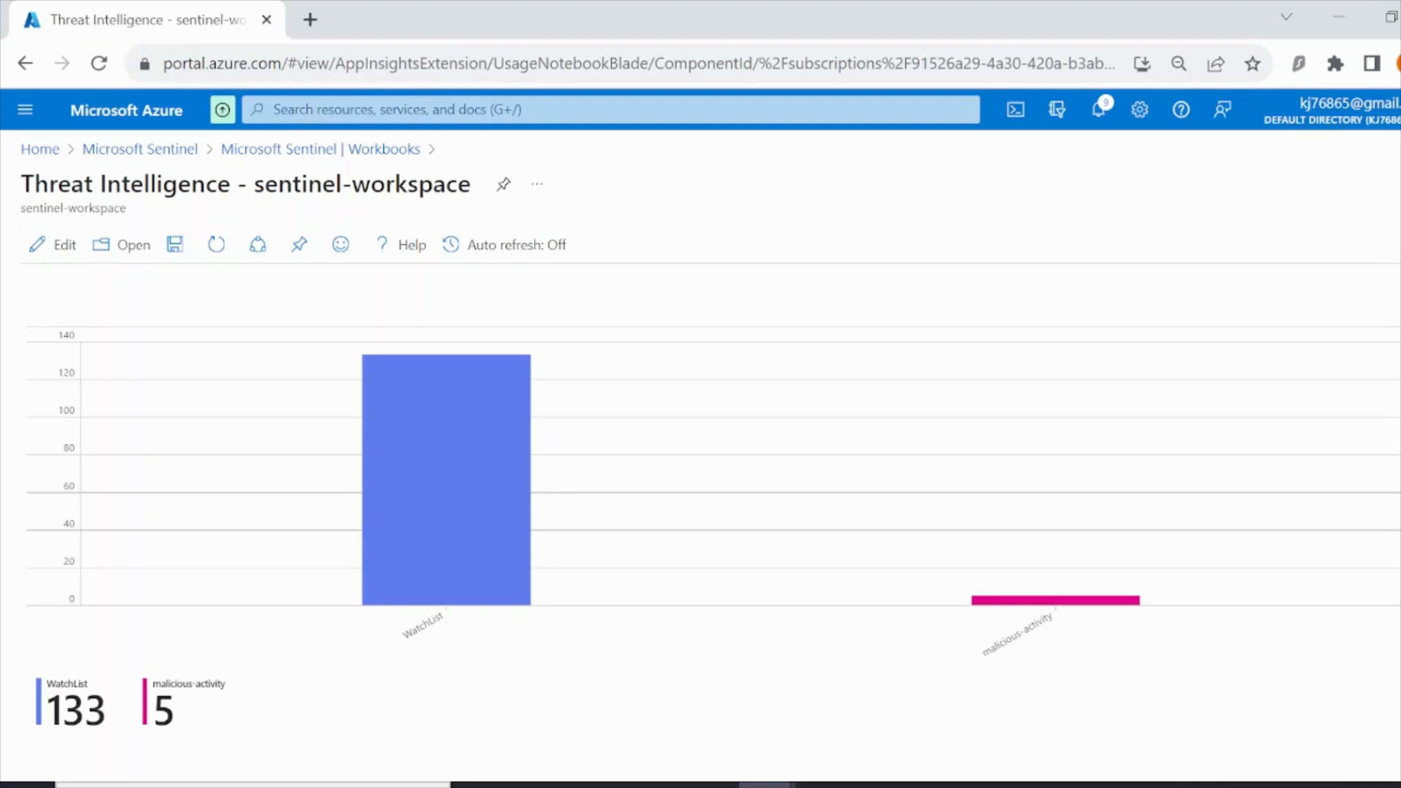
left_click(825, 785)
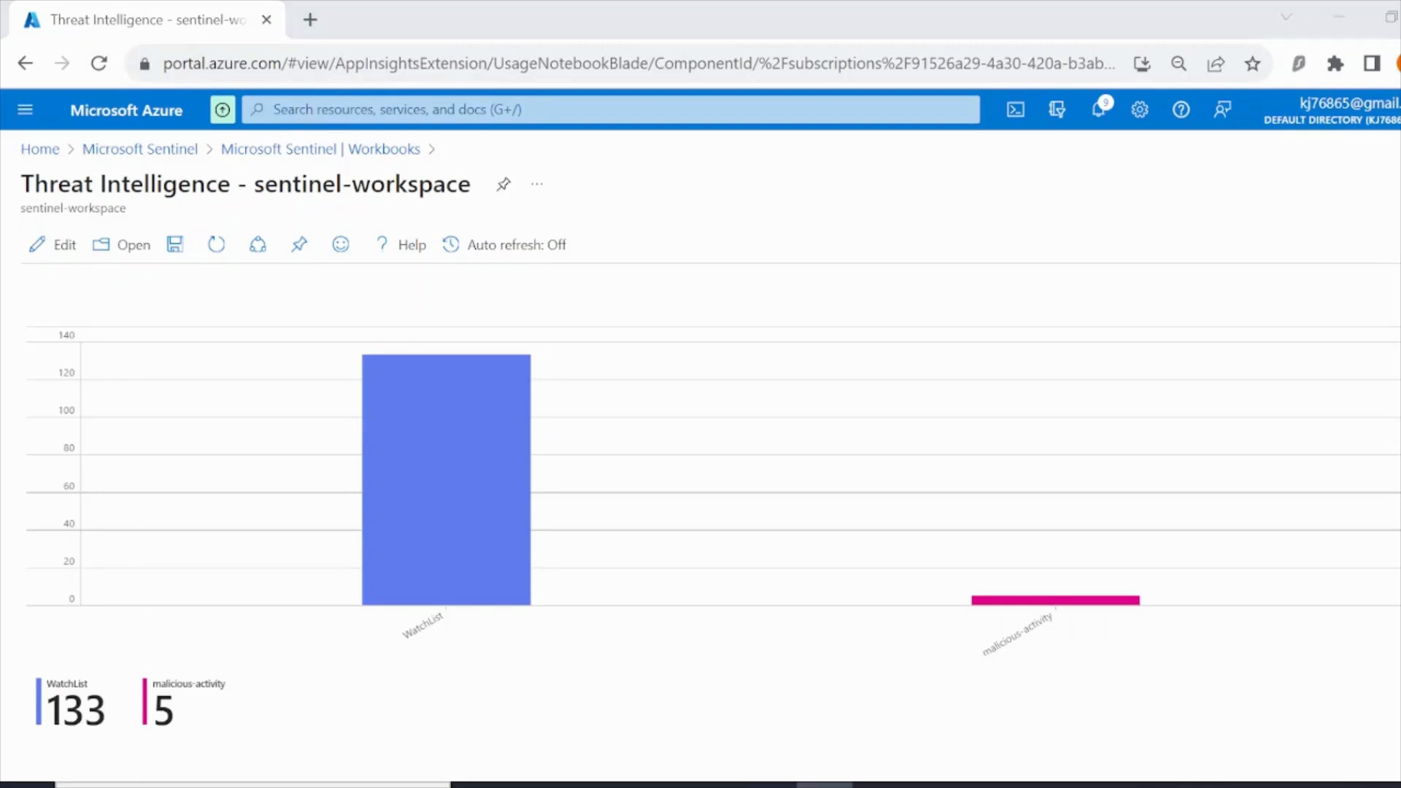